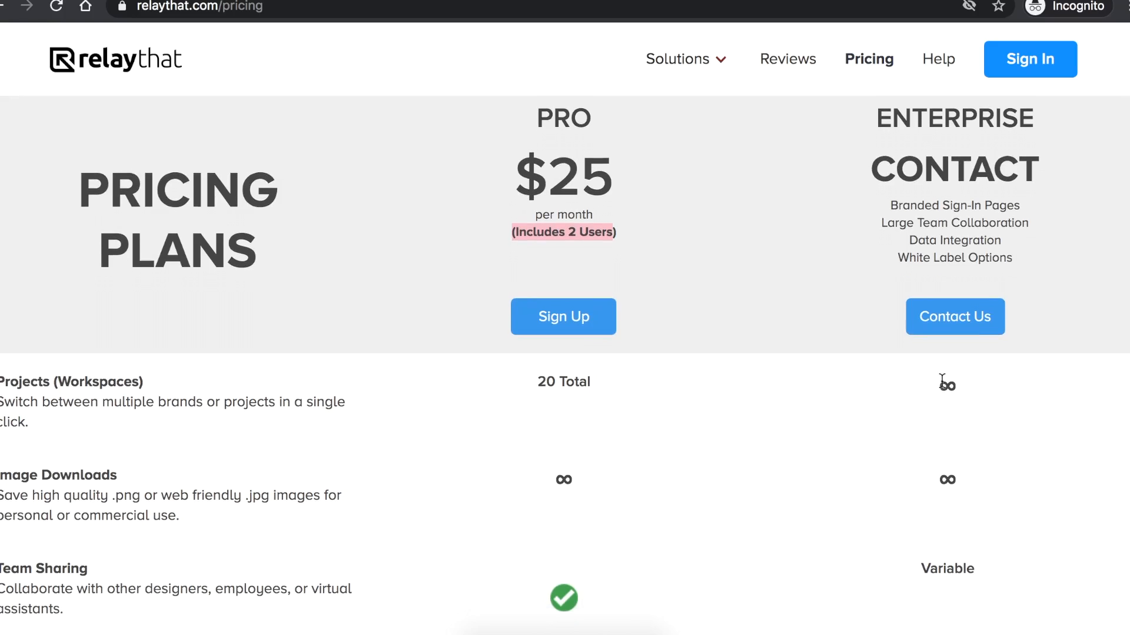
# Review the RelayThat pricing page, comparing the Pro and Enterprise plans' prices, included users and feature lists.
pyautogui.scroll(-10, 944, 323)
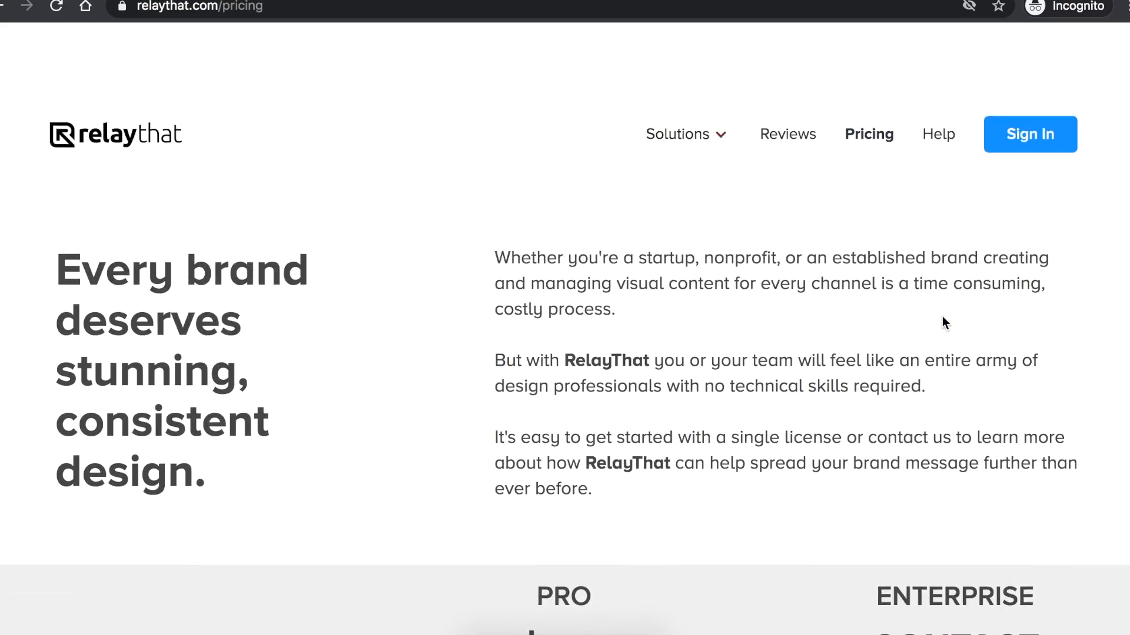
pyautogui.scroll(-3, 942, 317)
pyautogui.scroll(3, 942, 317)
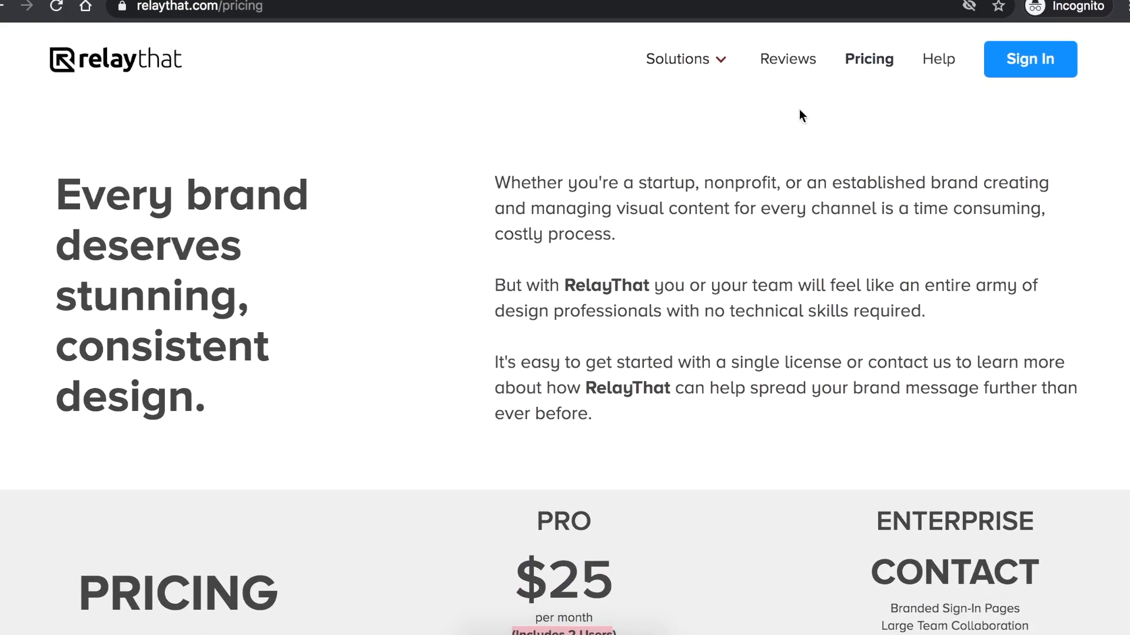
pyautogui.scroll(-5, 823, 245)
pyautogui.moveTo(633, 352); pyautogui.dragTo(637, 358)
pyautogui.click(662, 368)
pyautogui.moveTo(566, 364); pyautogui.dragTo(615, 363)
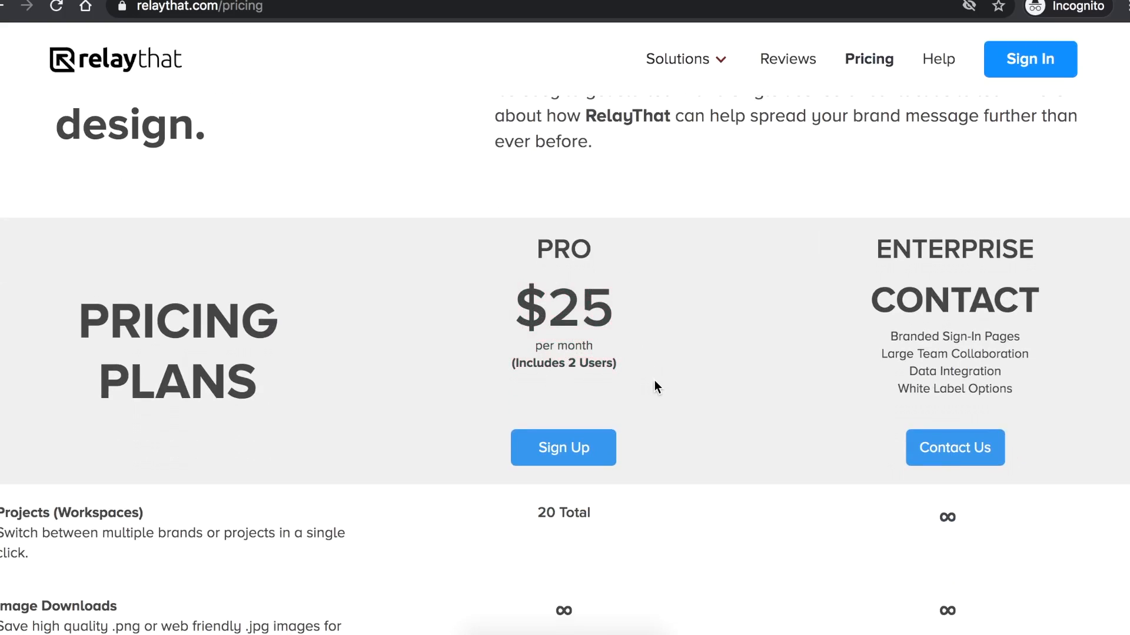
pyautogui.scroll(-3, 655, 380)
pyautogui.scroll(-15, 642, 383)
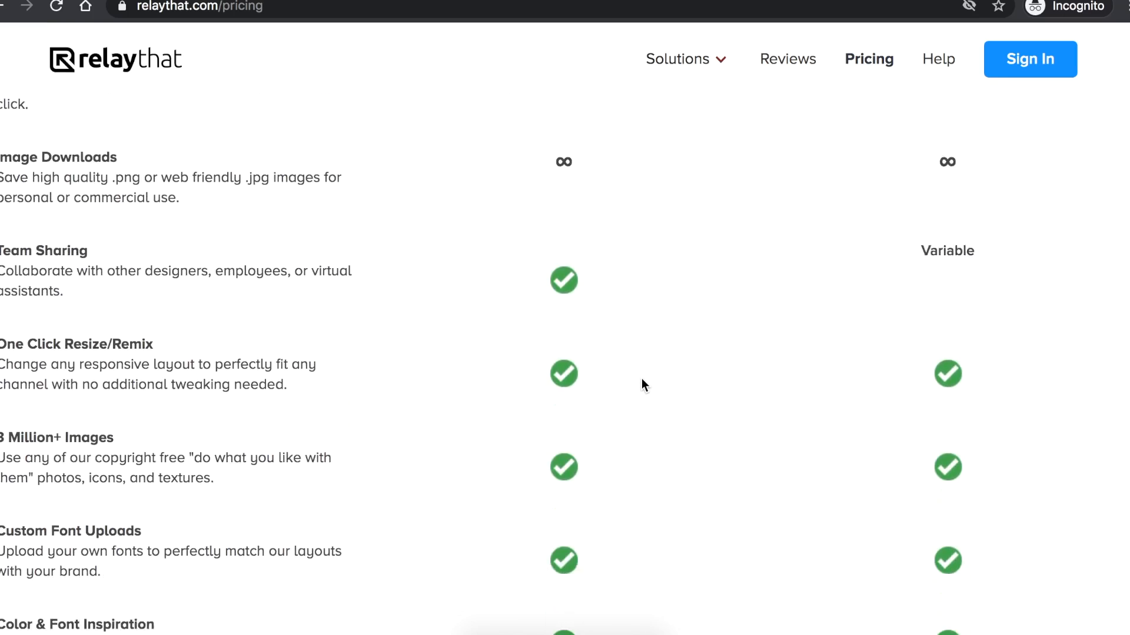
pyautogui.scroll(-6, 641, 379)
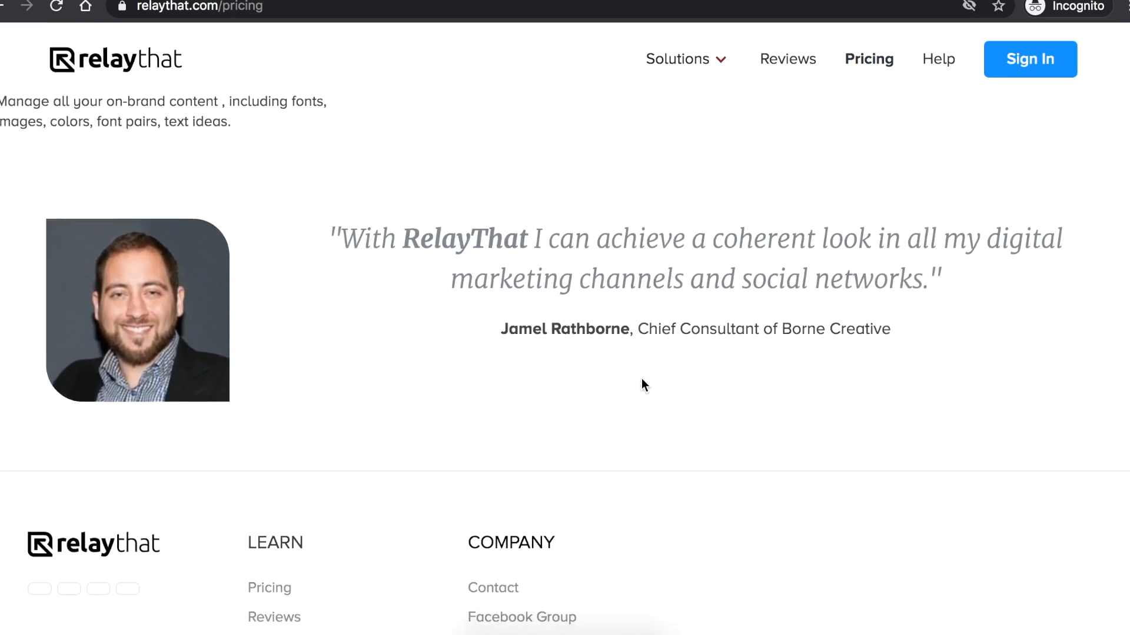
pyautogui.scroll(20, 641, 379)
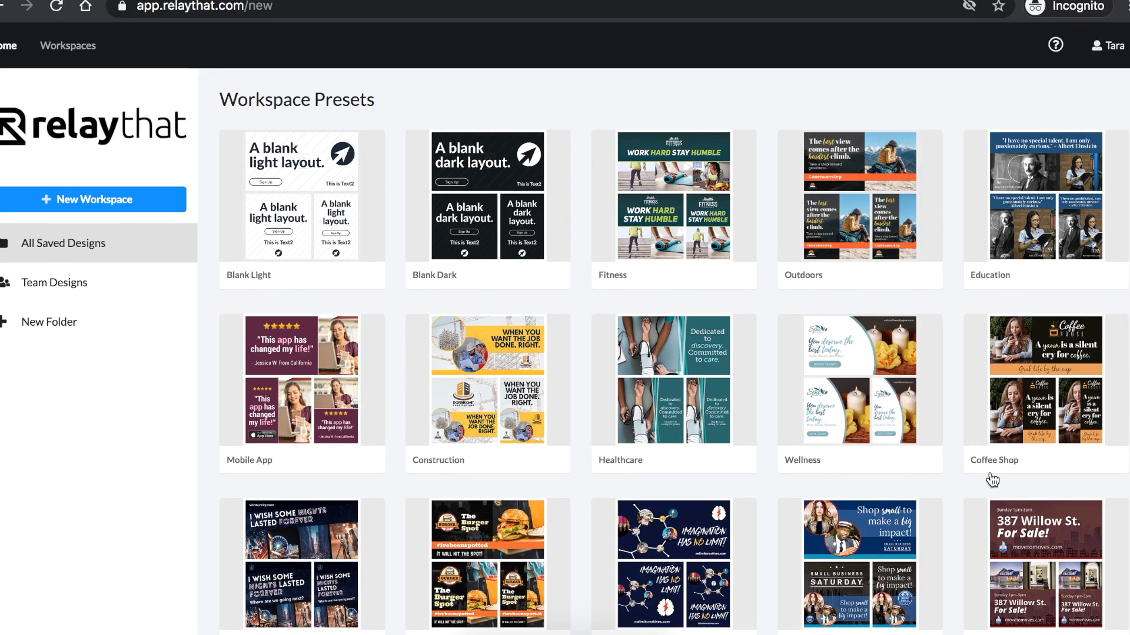
# Look through the workspace presets and open the Blank Light preset.
pyautogui.scroll(-5, 674, 471)
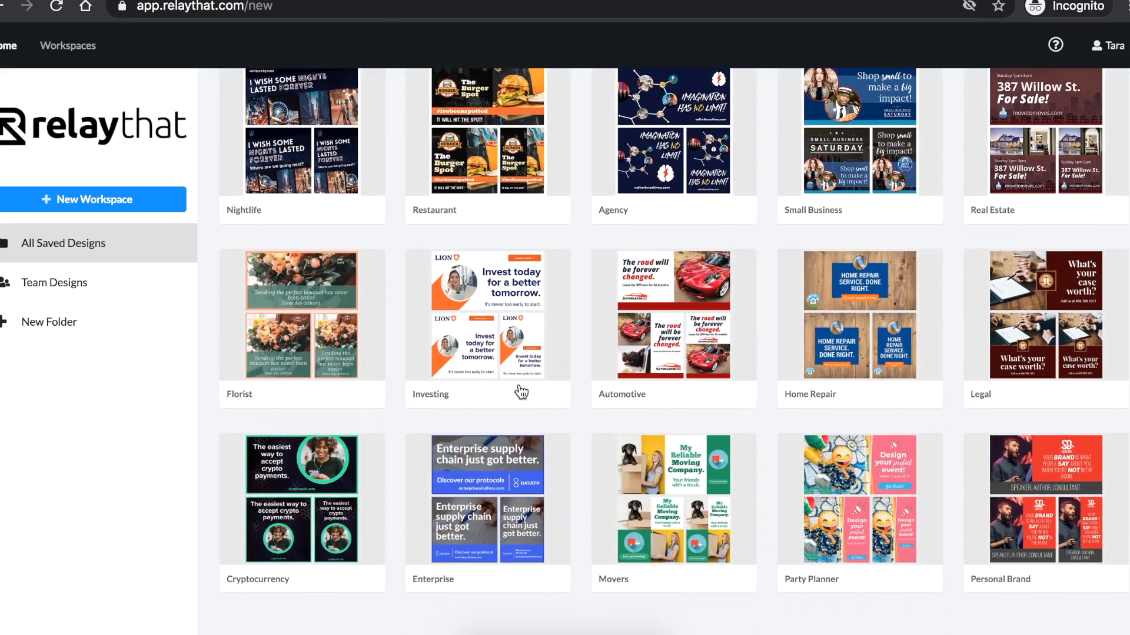
pyautogui.scroll(2, 847, 247)
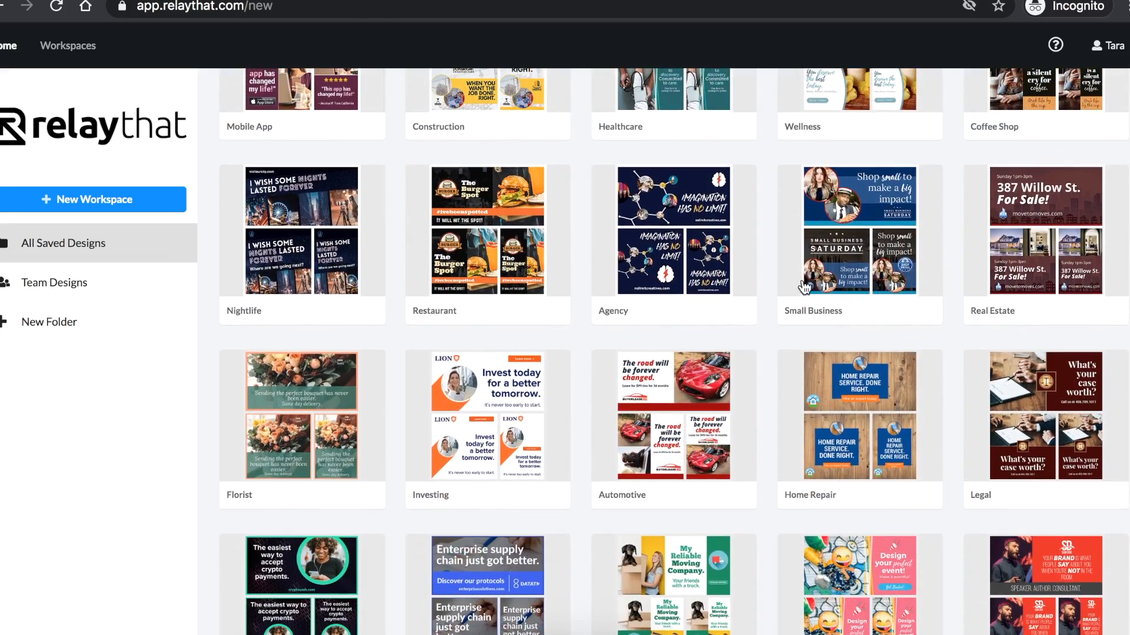
pyautogui.scroll(-2, 512, 504)
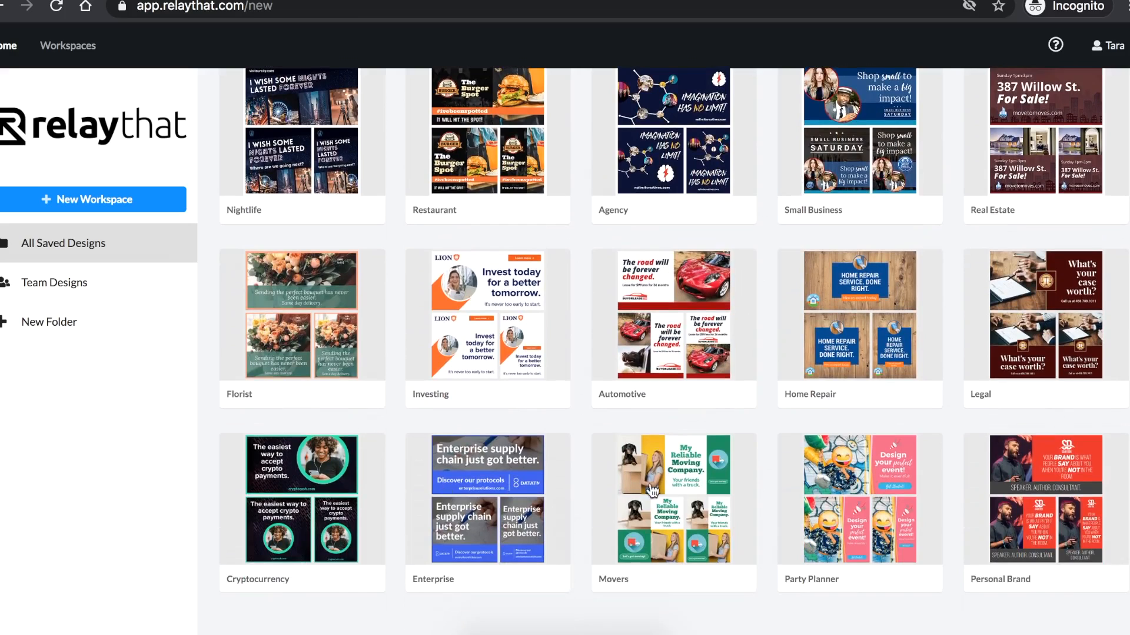
pyautogui.scroll(8, 893, 268)
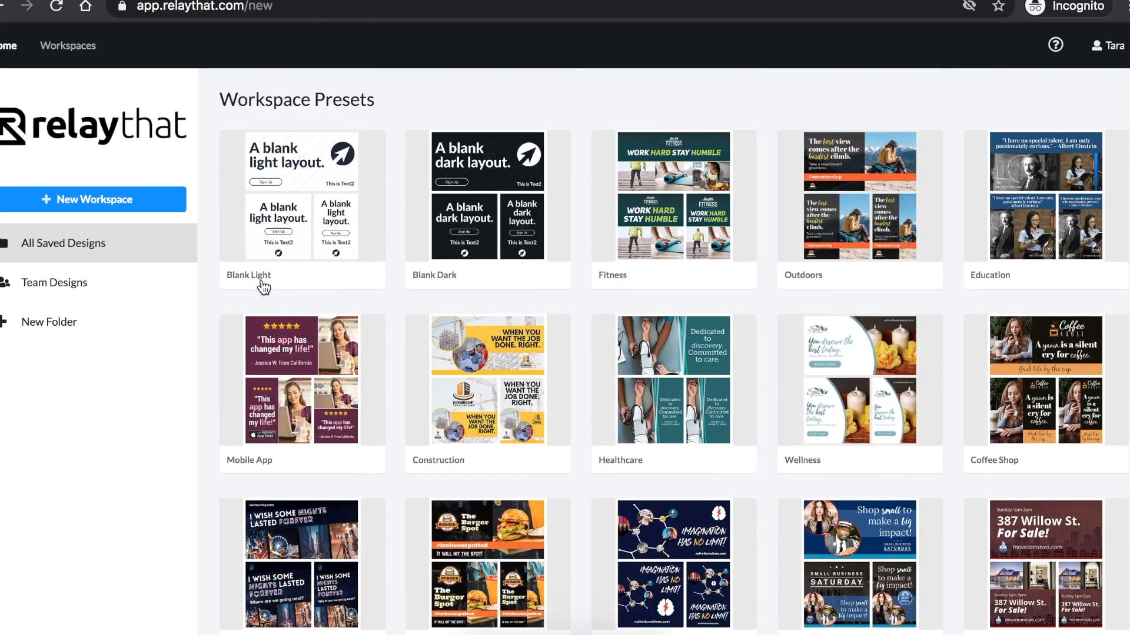
pyautogui.click(279, 284)
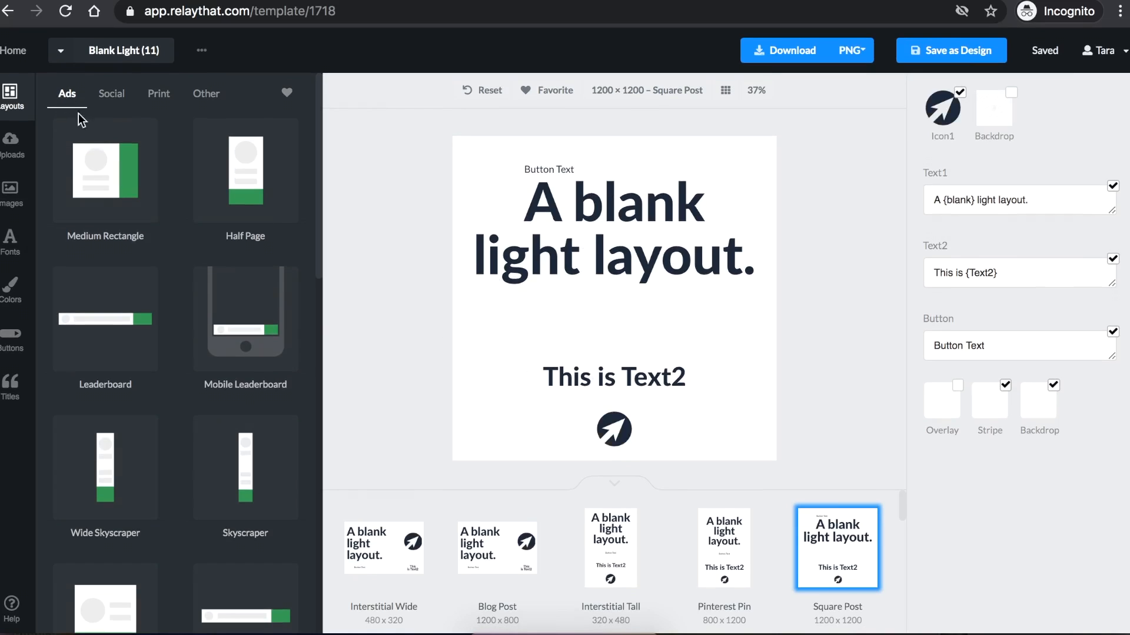
# Switch the design to the second Leaderboard ad layout, with the headline and button beside a central icon.
pyautogui.click(130, 331)
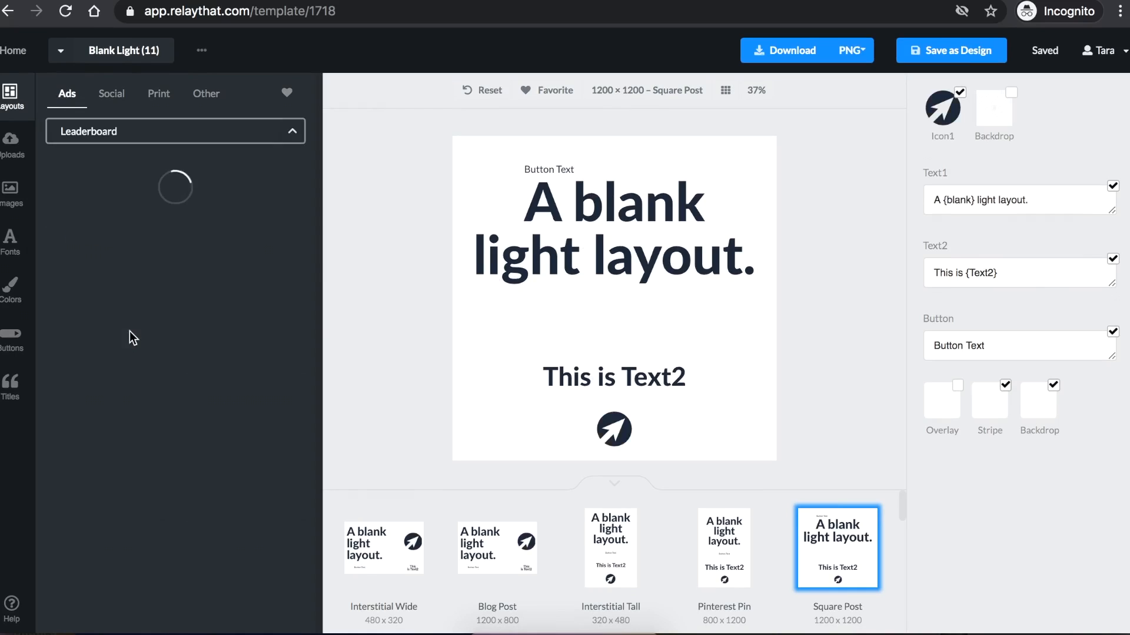
pyautogui.click(169, 187)
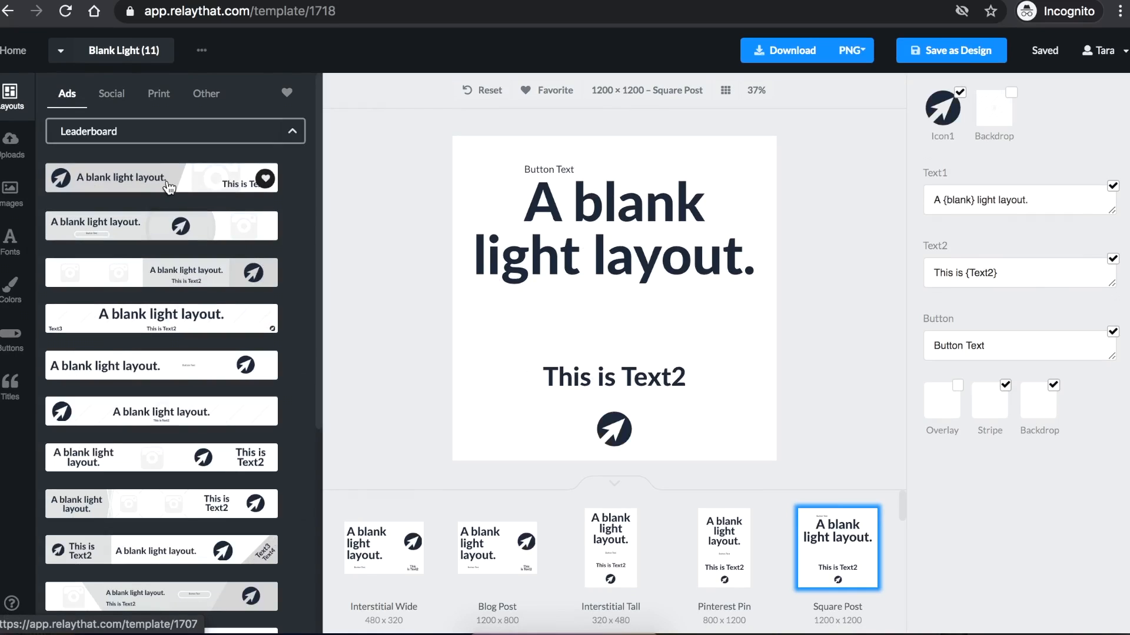
pyautogui.click(196, 227)
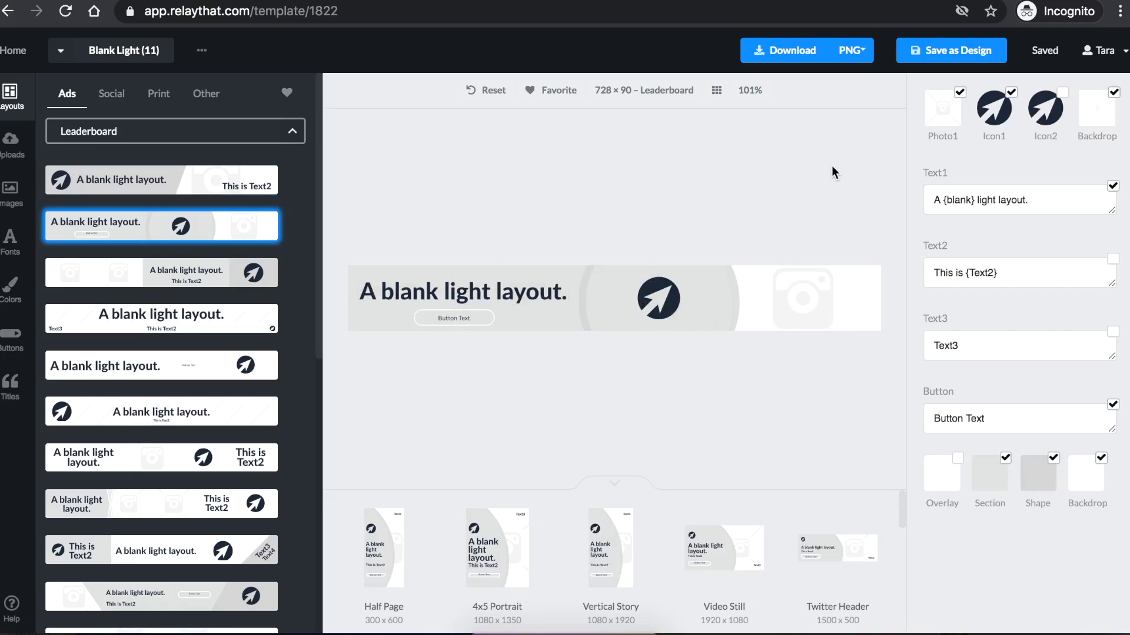
# Place the round portrait from all uploaded images into the Leaderboard's central icon slot.
pyautogui.click(12, 154)
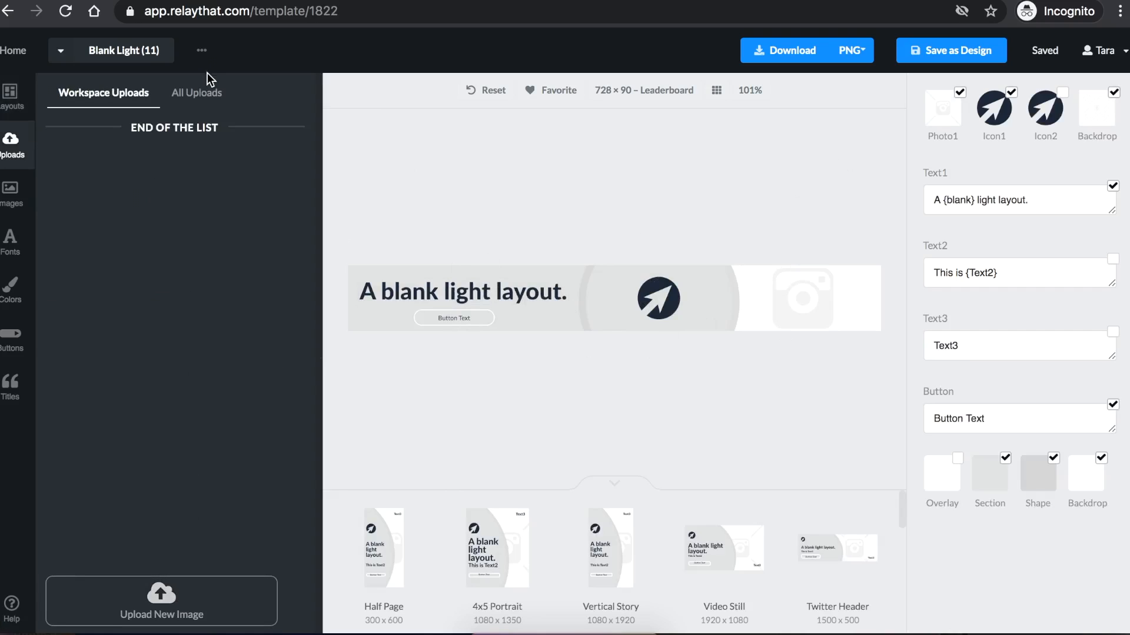
pyautogui.click(198, 93)
pyautogui.scroll(-7, 177, 353)
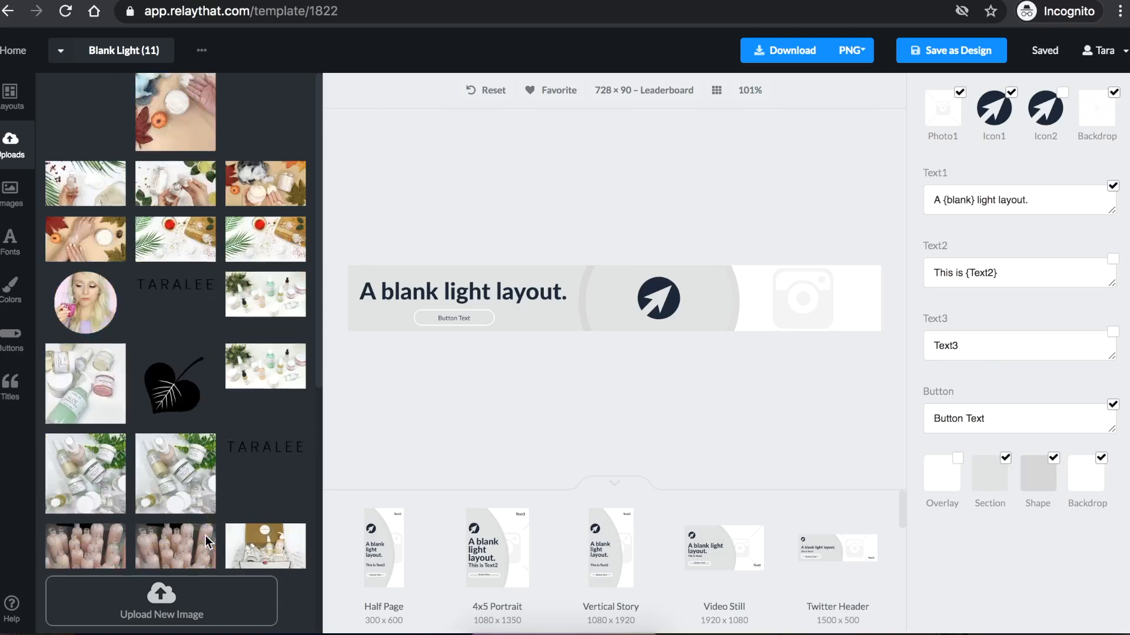
pyautogui.scroll(7, 194, 518)
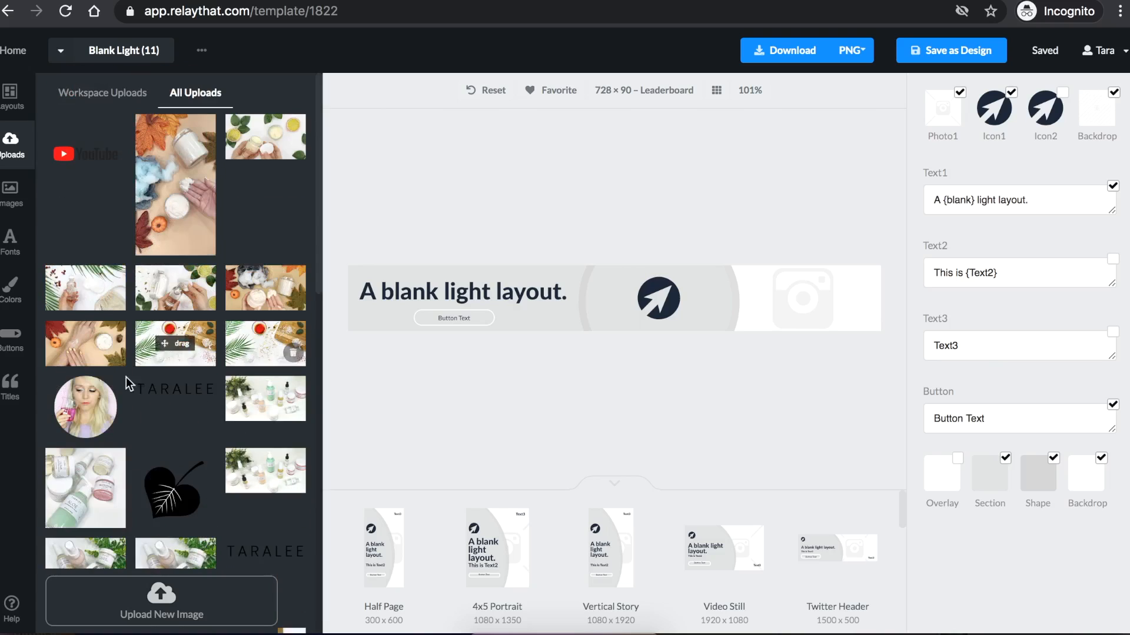
pyautogui.moveTo(88, 406); pyautogui.dragTo(657, 291)
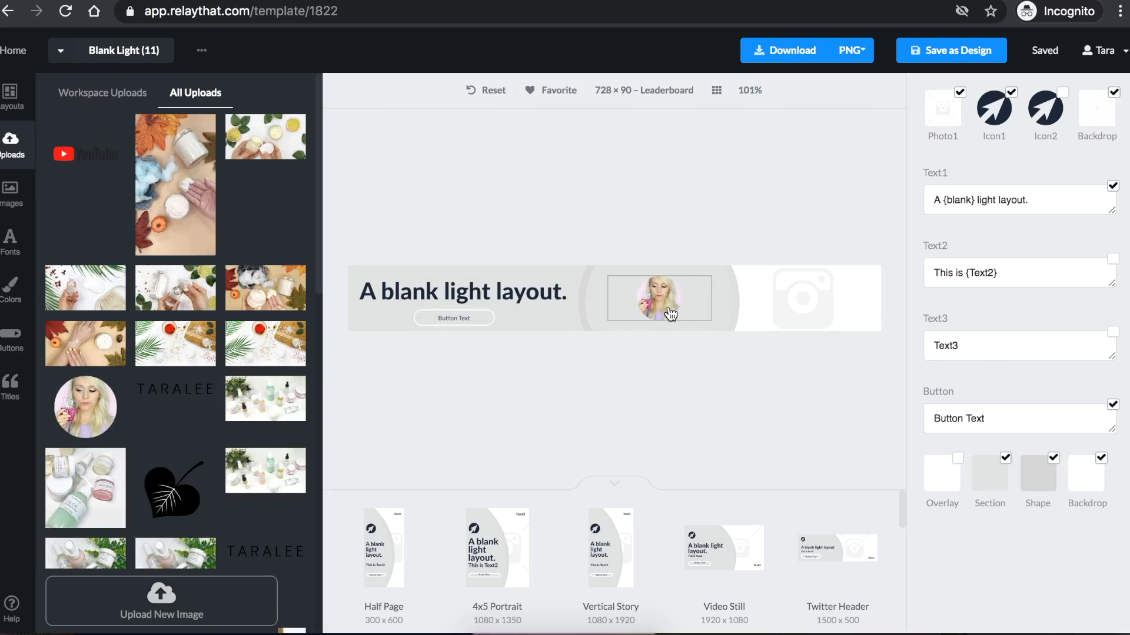
# Enlarge the portrait to the full height of the banner and center it over the circular shape.
pyautogui.click(678, 313)
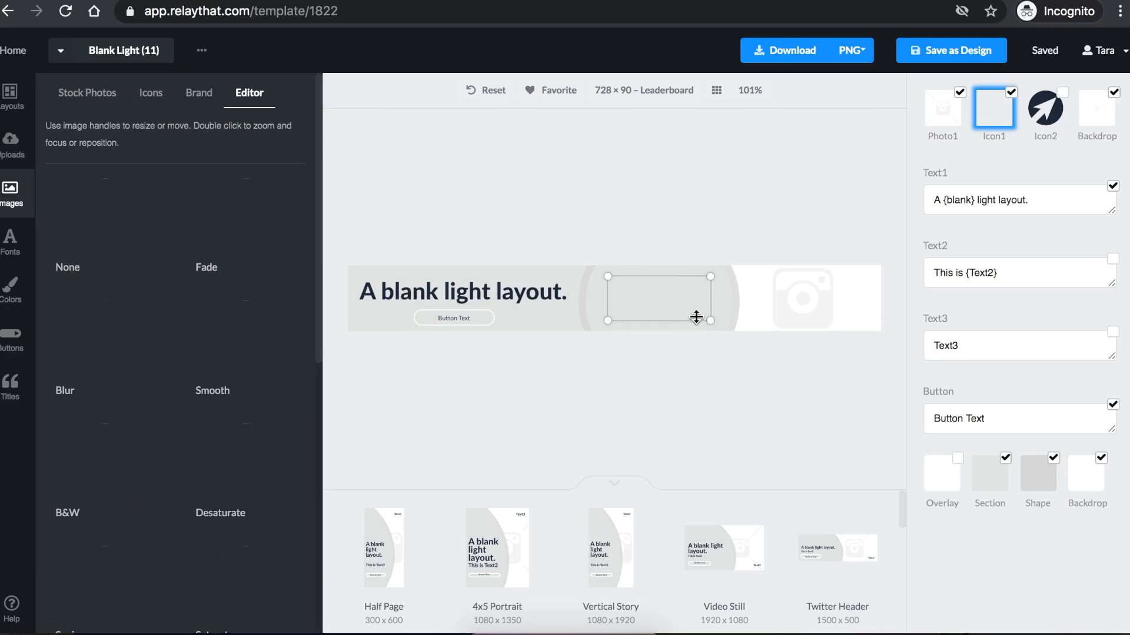
pyautogui.moveTo(714, 325); pyautogui.dragTo(762, 349)
pyautogui.moveTo(682, 306); pyautogui.dragTo(649, 291)
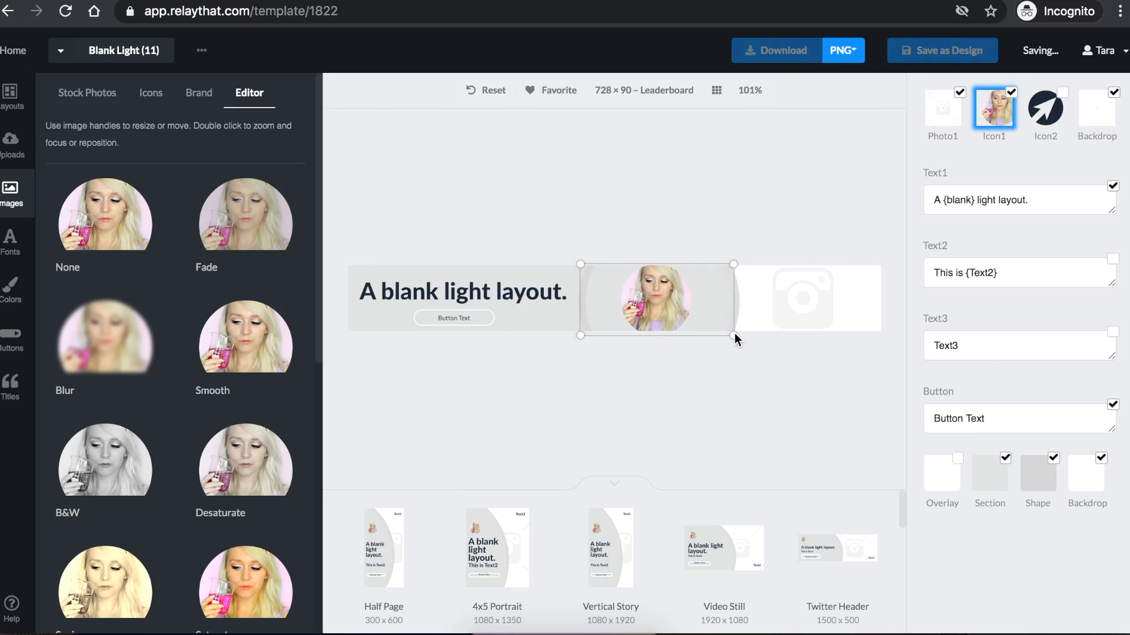
pyautogui.moveTo(736, 346); pyautogui.dragTo(725, 335)
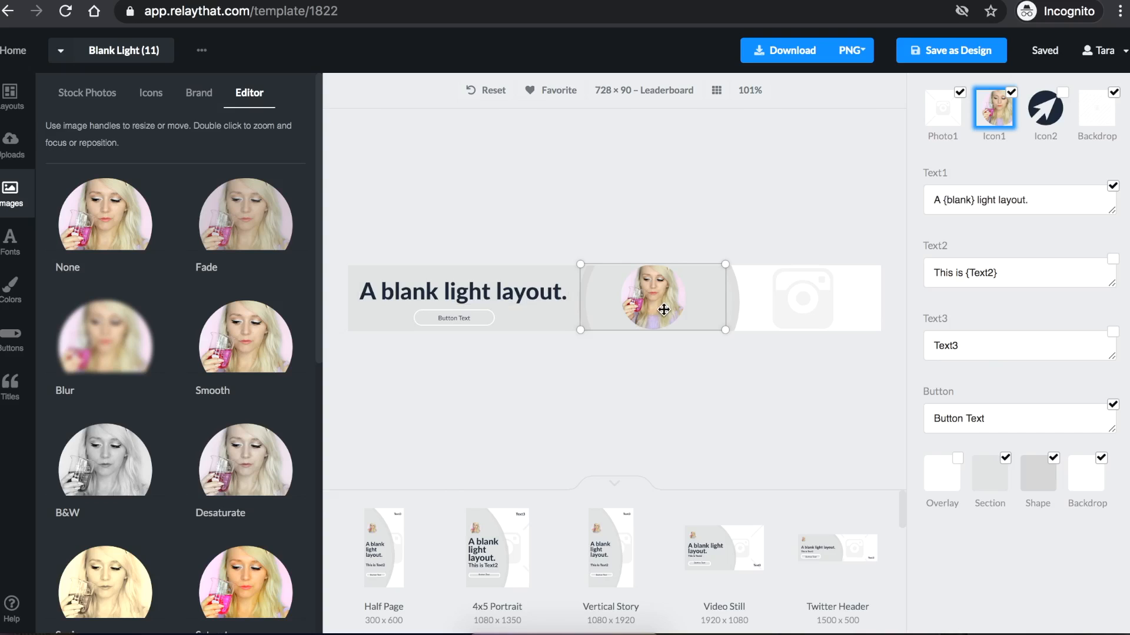
pyautogui.moveTo(661, 310); pyautogui.dragTo(664, 309)
# Place the uploaded photo with palm leaves and red tea into the banner's photo slot.
pyautogui.click(10, 149)
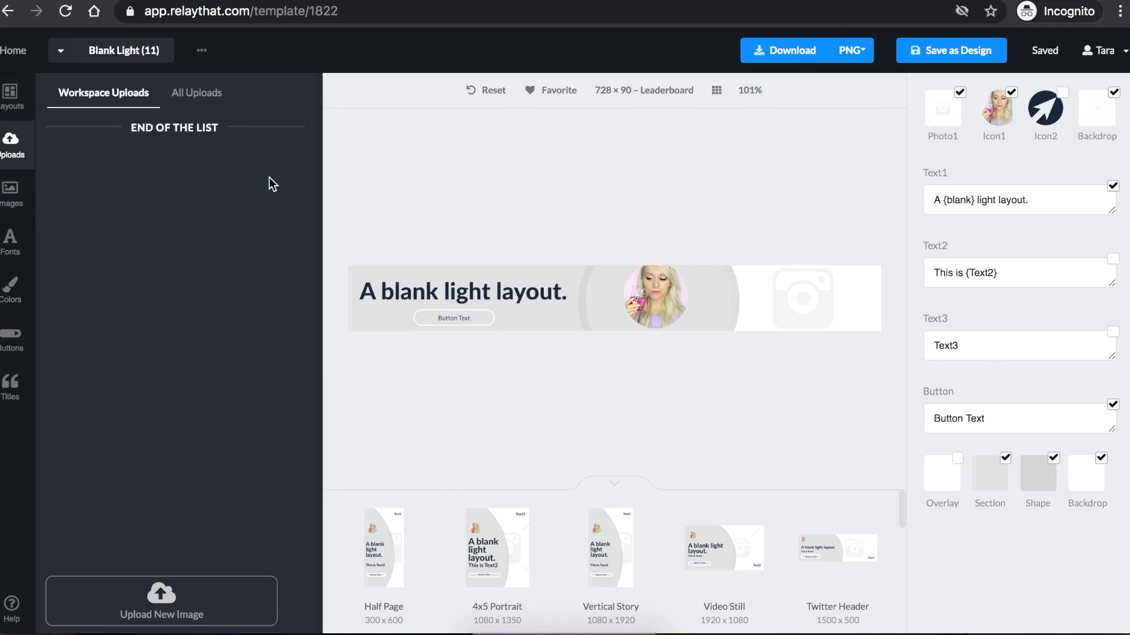
pyautogui.click(197, 92)
pyautogui.moveTo(175, 344); pyautogui.dragTo(802, 302)
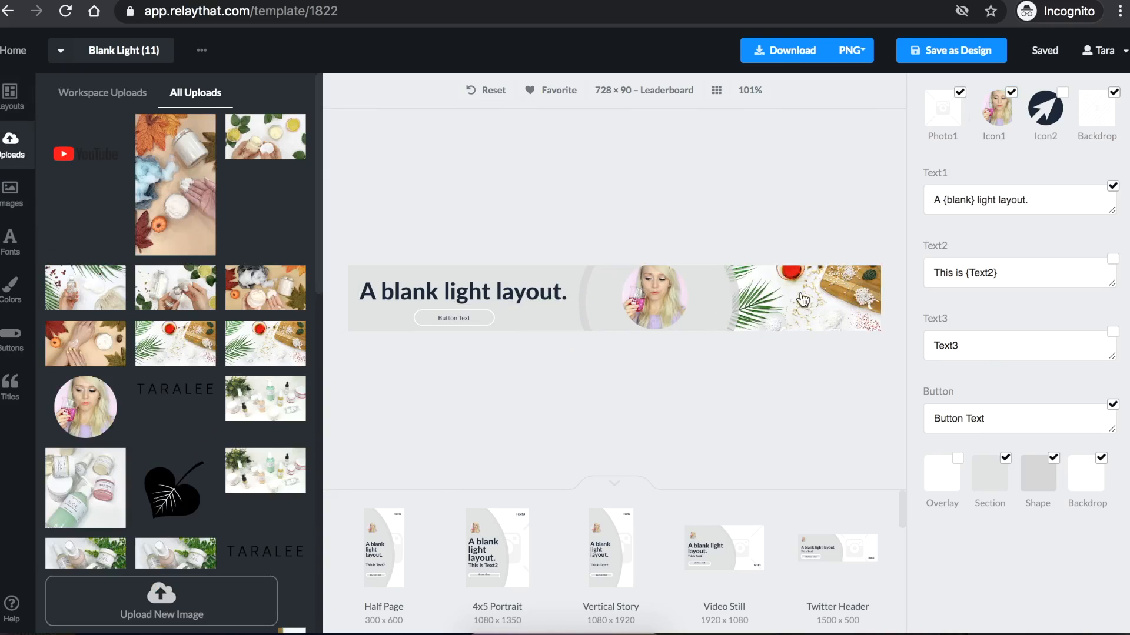
# Hide the Section and Shape elements of the banner.
pyautogui.click(715, 307)
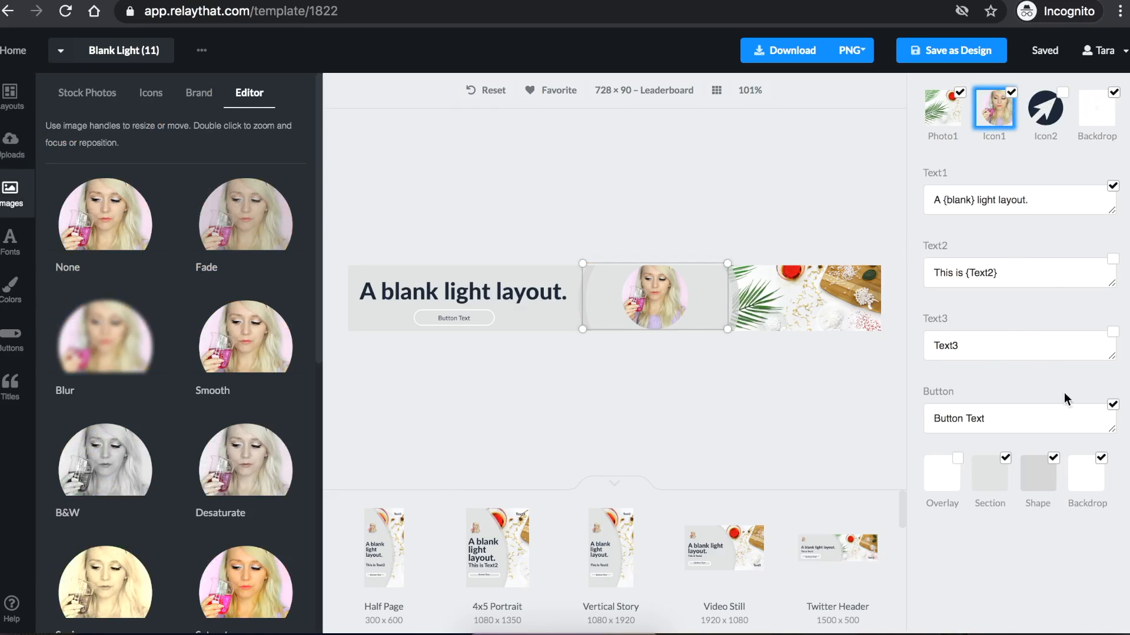
pyautogui.click(1006, 460)
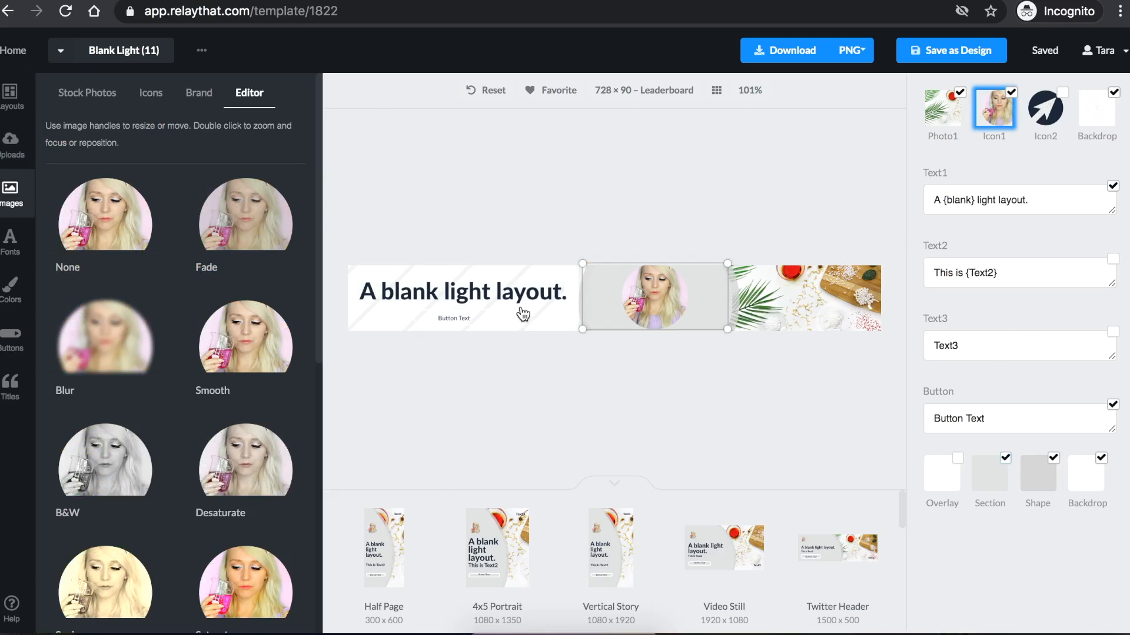
pyautogui.click(1005, 459)
pyautogui.click(1053, 460)
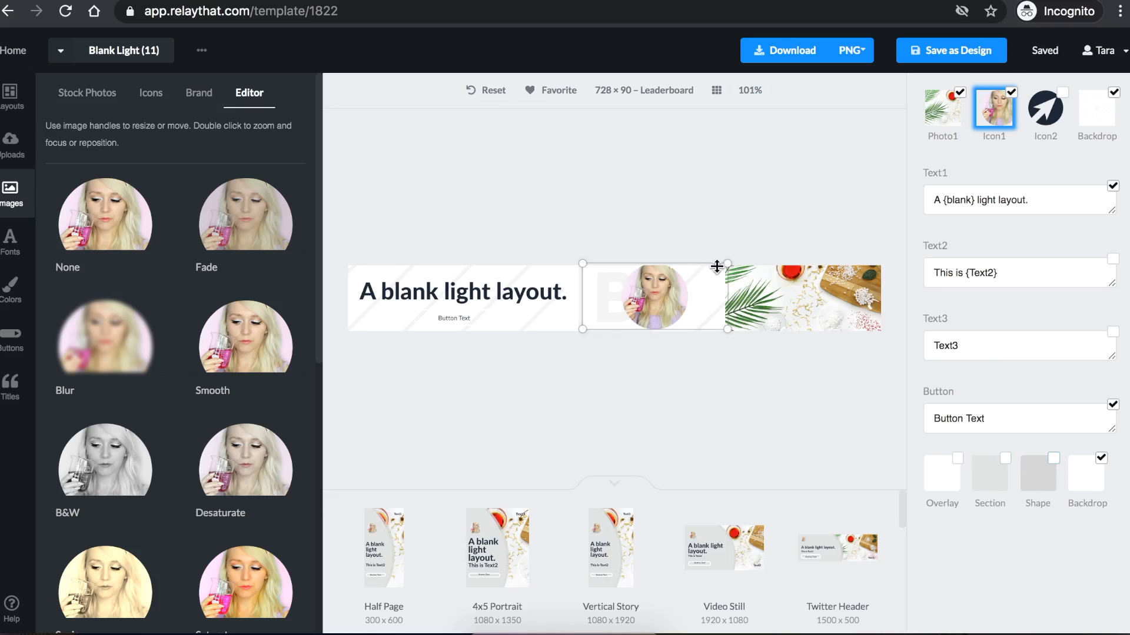
# Set the uploaded palm-leaf and red tea photo as the banner's backdrop and hide Photo1.
pyautogui.click(11, 144)
pyautogui.click(200, 94)
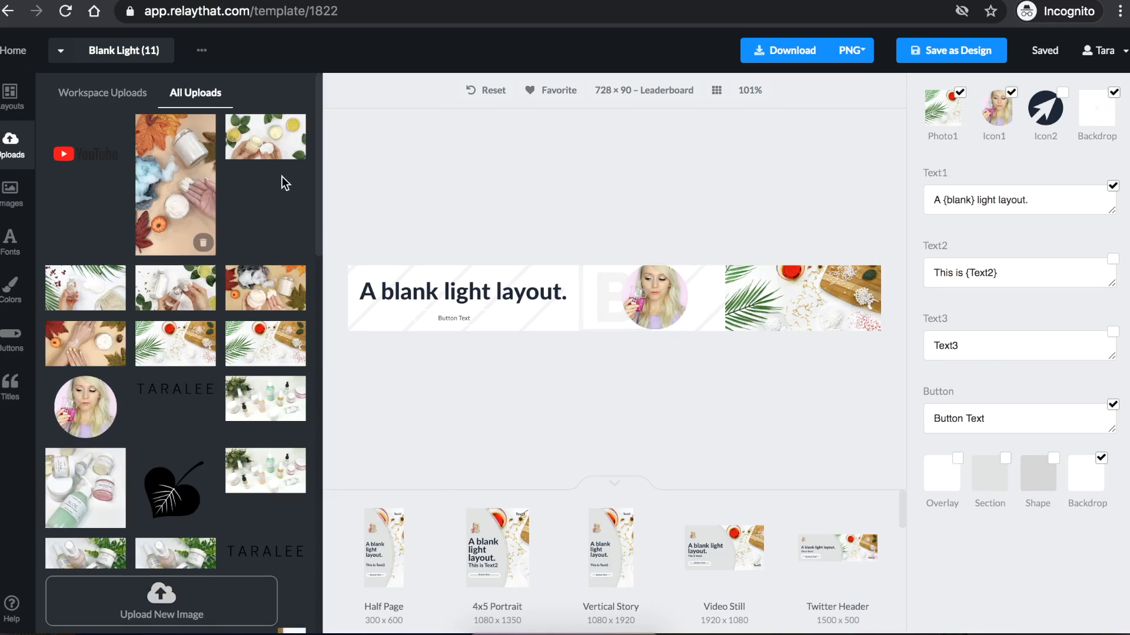
pyautogui.moveTo(82, 290); pyautogui.dragTo(123, 315)
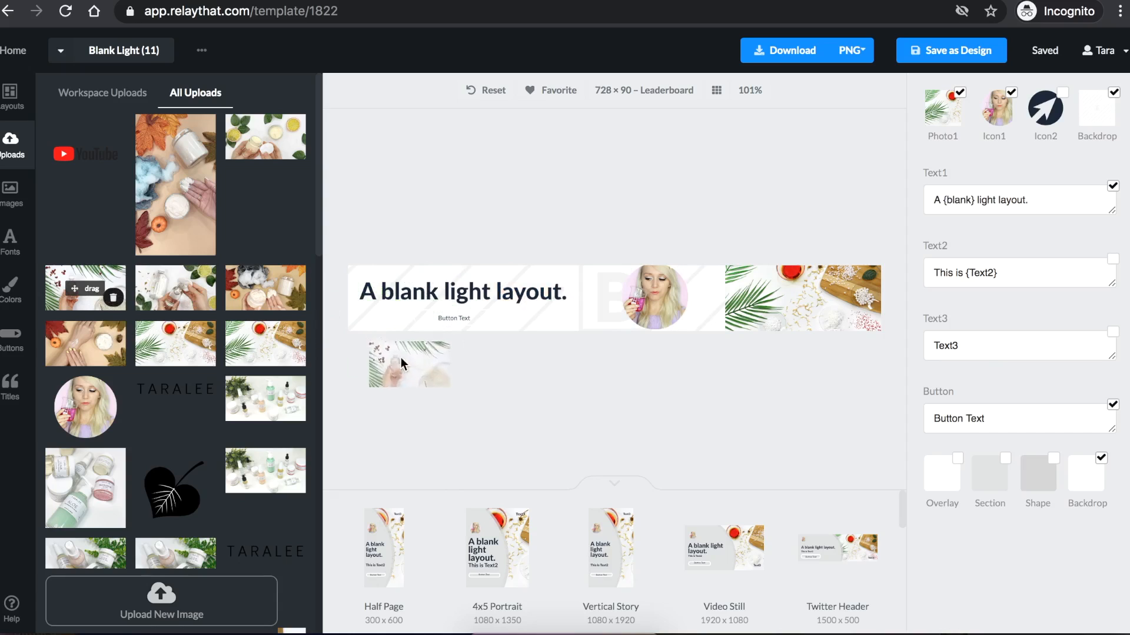
pyautogui.moveTo(257, 349); pyautogui.dragTo(394, 316)
pyautogui.moveTo(277, 313); pyautogui.dragTo(384, 317)
pyautogui.click(962, 97)
pyautogui.click(961, 94)
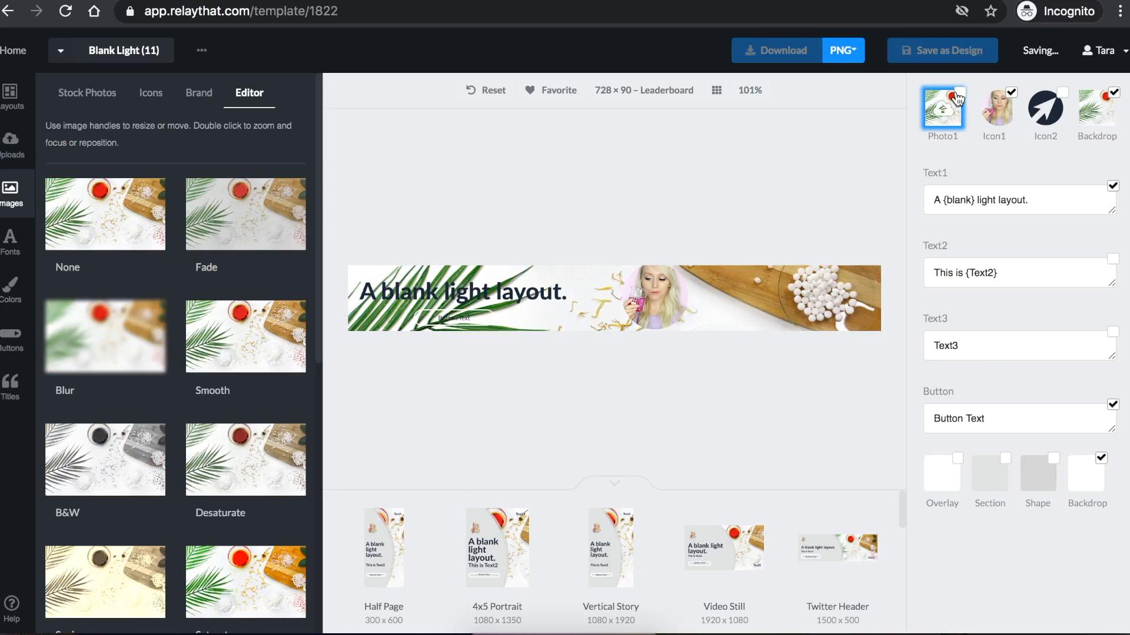
# Resize the backdrop photo past the banner's lower edge and move the portrait to the banner's right end.
pyautogui.click(759, 316)
pyautogui.moveTo(880, 332); pyautogui.dragTo(907, 628)
pyautogui.moveTo(647, 297); pyautogui.dragTo(861, 299)
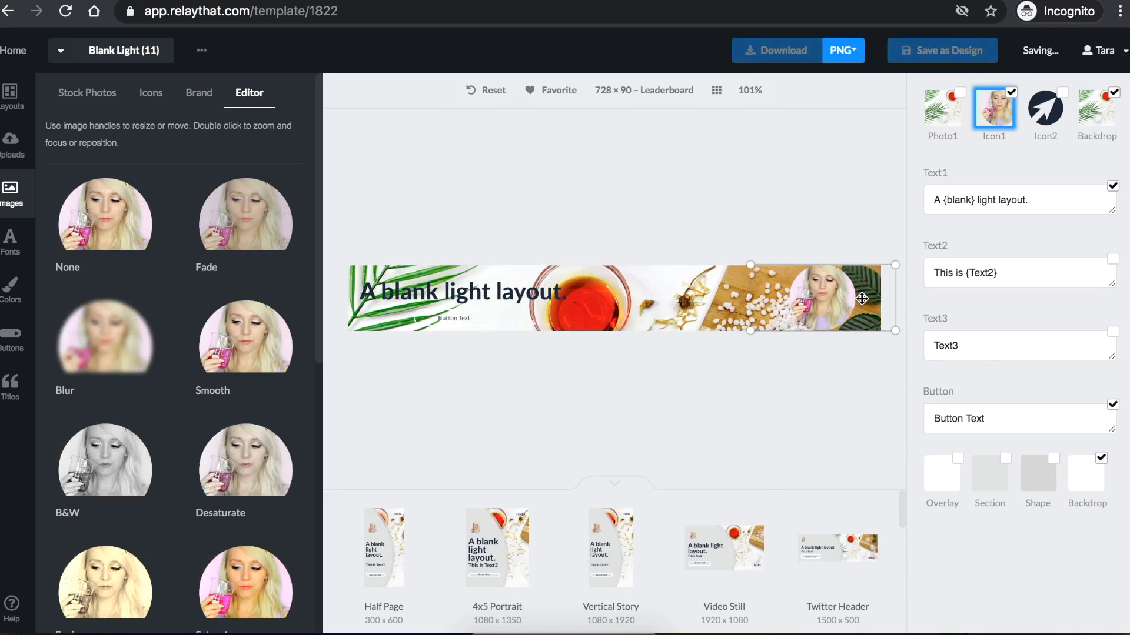
# Restyle the button as solid red with the label "subscribe", enlarged and placed between the headline and the portrait.
pyautogui.click(450, 323)
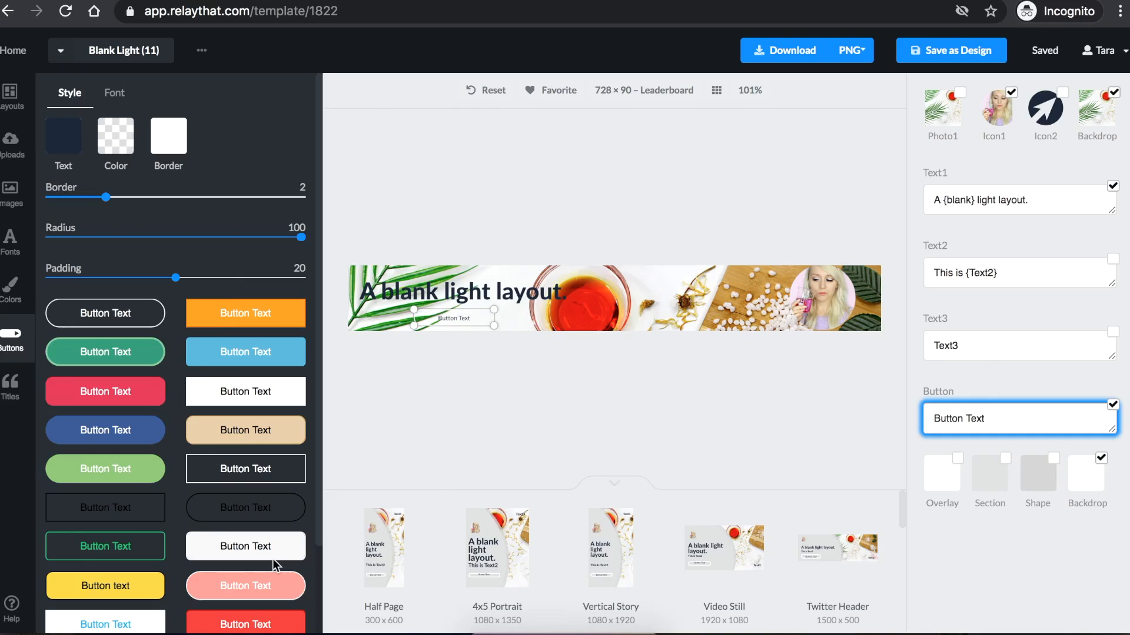
pyautogui.click(255, 625)
pyautogui.doubleClick(1026, 418)
pyautogui.moveTo(1026, 418); pyautogui.dragTo(915, 428)
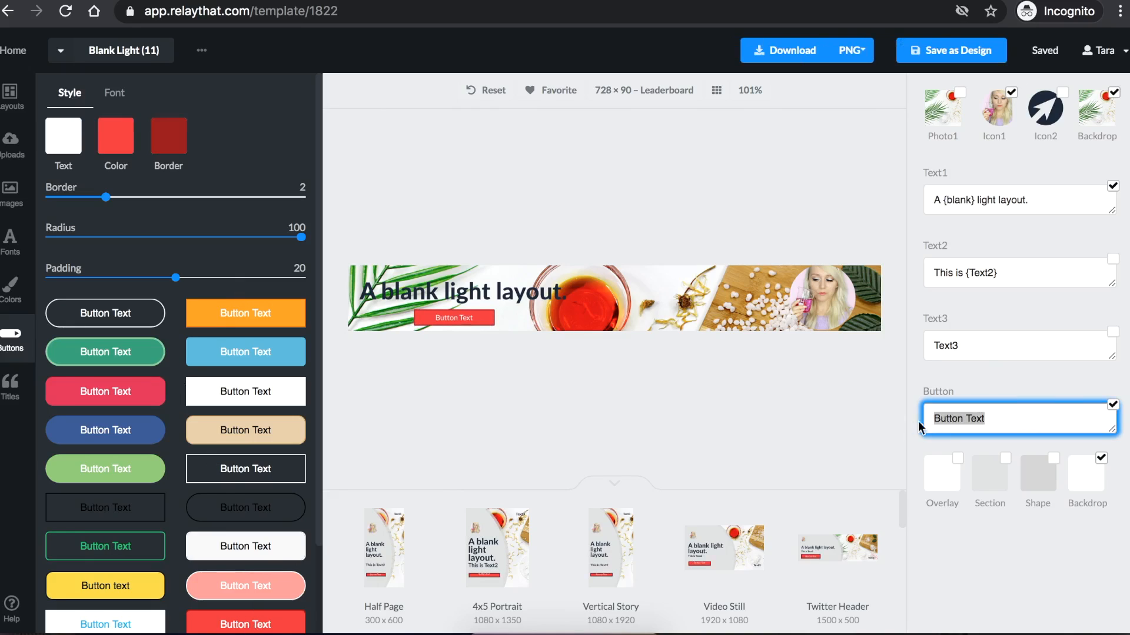
pyautogui.write('subscribe')
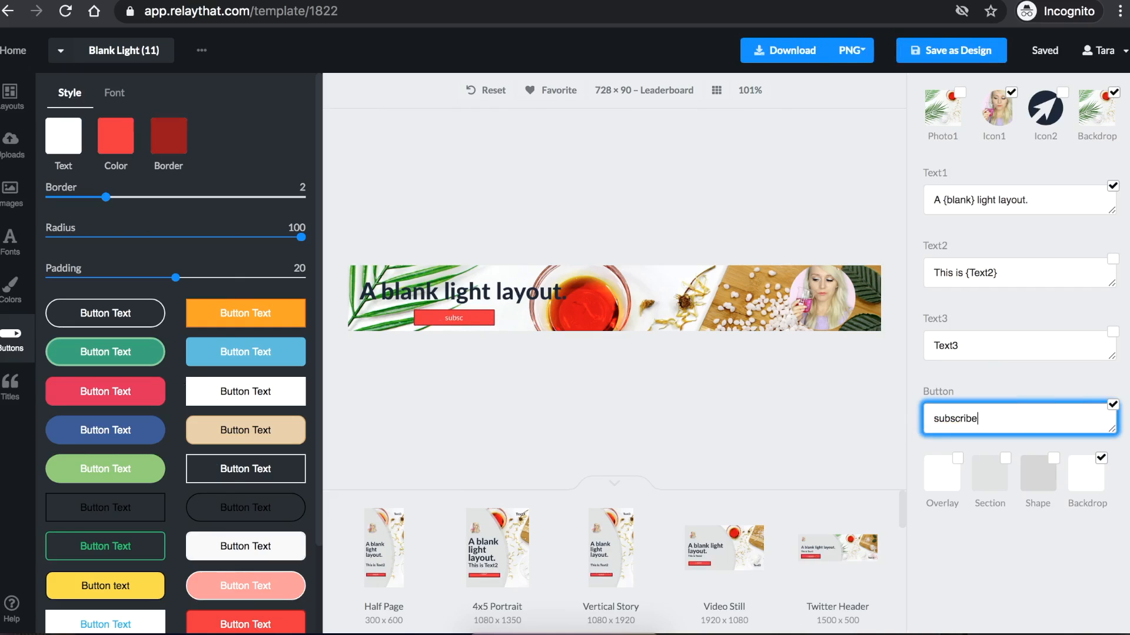
pyautogui.moveTo(486, 334); pyautogui.dragTo(709, 300)
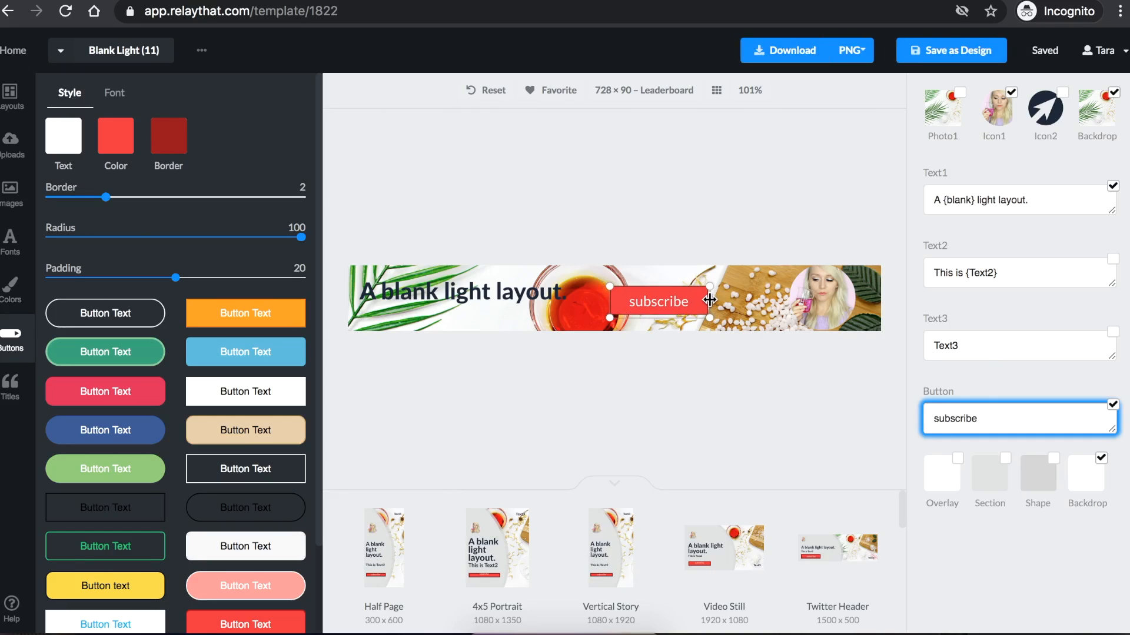
# Replace the Text1 headline with "learn how to formulate skincare products".
pyautogui.click(483, 304)
pyautogui.click(1065, 201)
pyautogui.moveTo(1065, 201); pyautogui.dragTo(915, 206)
pyautogui.write('learn how to formulate skincare products')
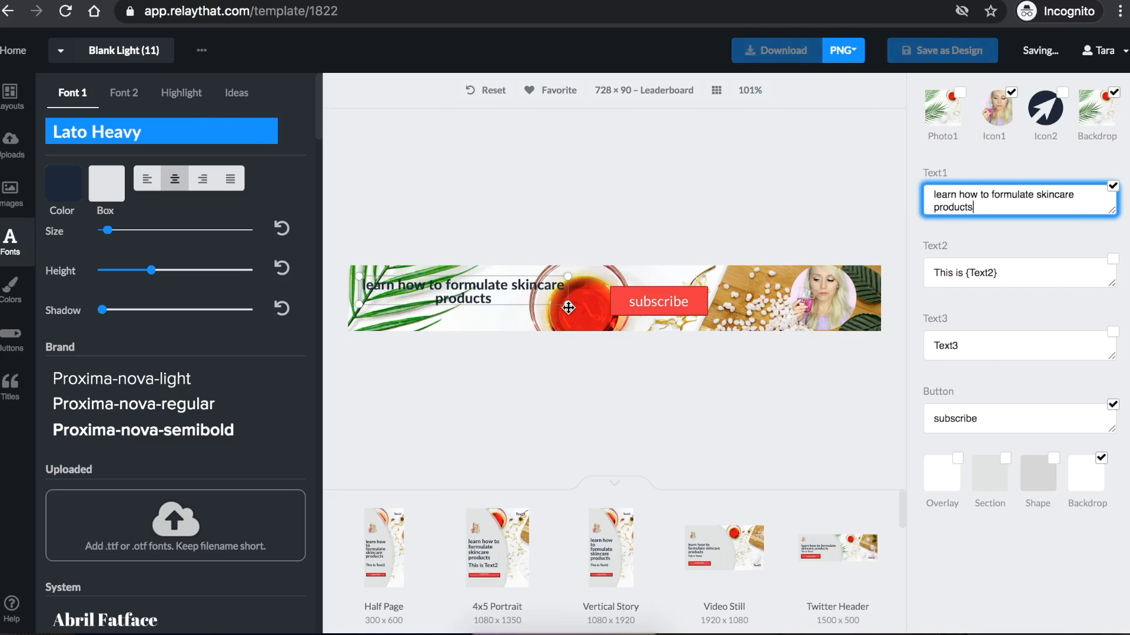
# Enlarge the banner headline across two lines and style it in white FFFFFF with a medium drop shadow.
pyautogui.moveTo(571, 311); pyautogui.dragTo(605, 356)
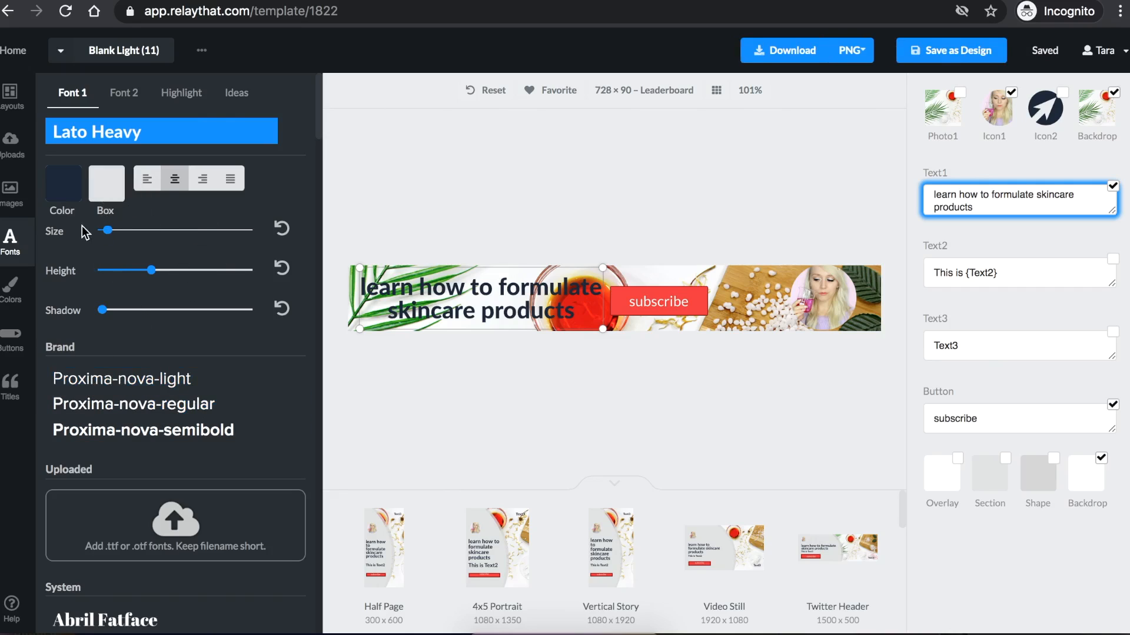
pyautogui.click(64, 189)
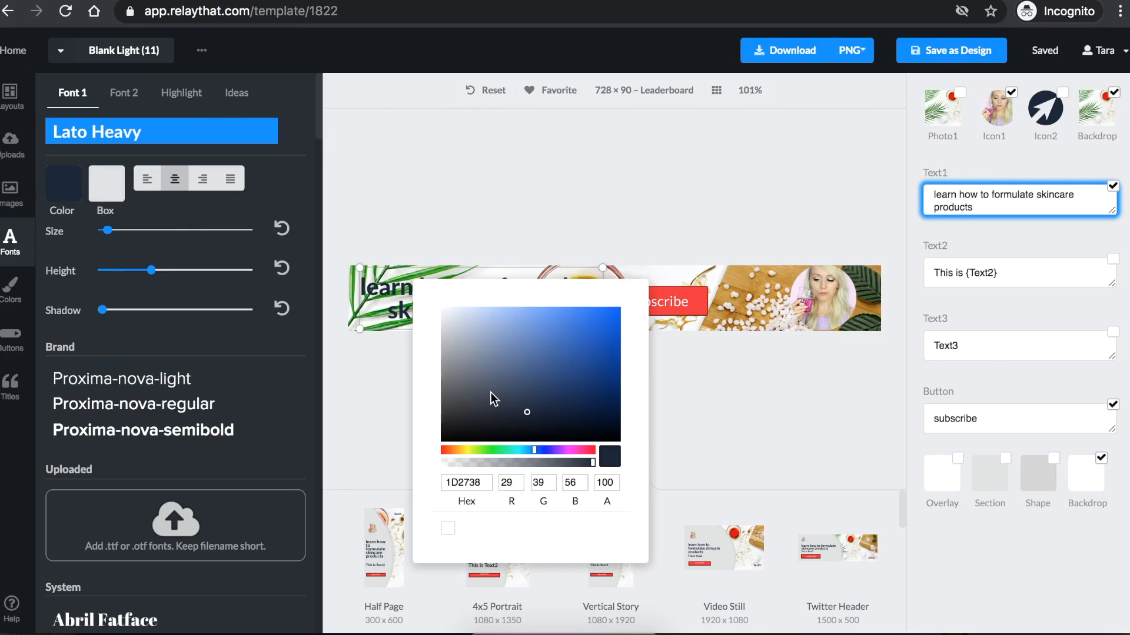
pyautogui.click(433, 299)
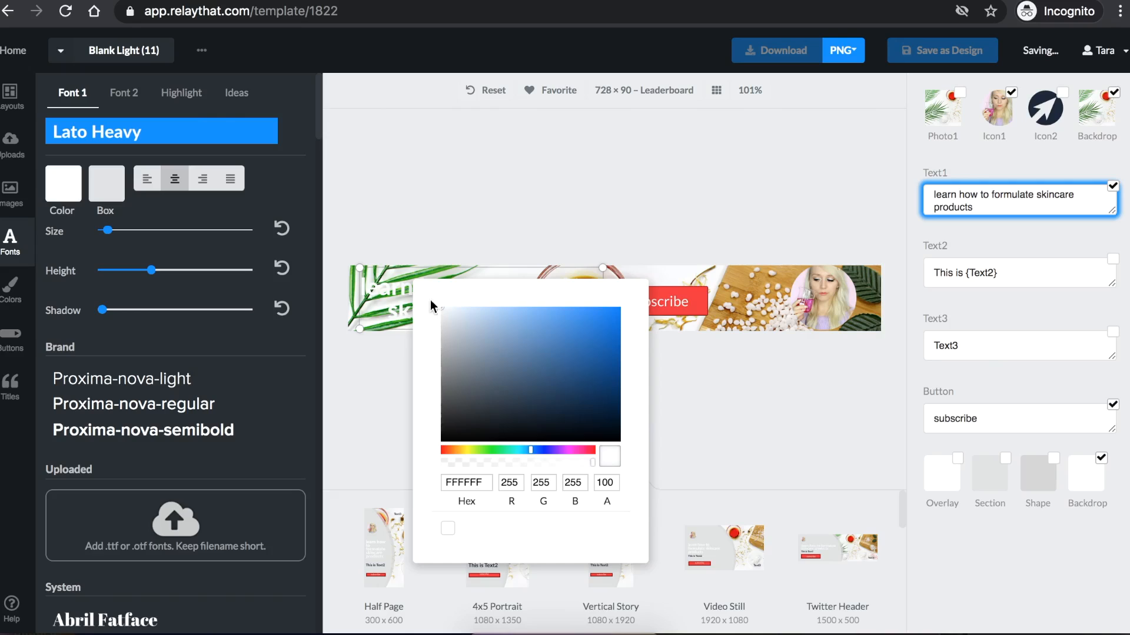
pyautogui.click(172, 210)
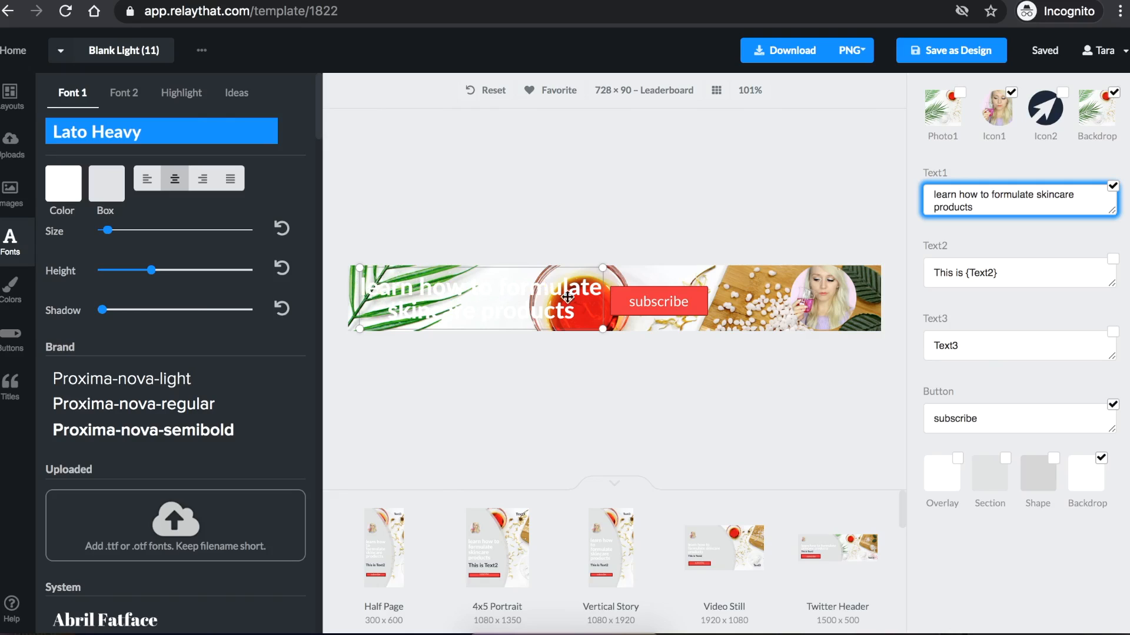
pyautogui.moveTo(154, 315); pyautogui.dragTo(163, 314)
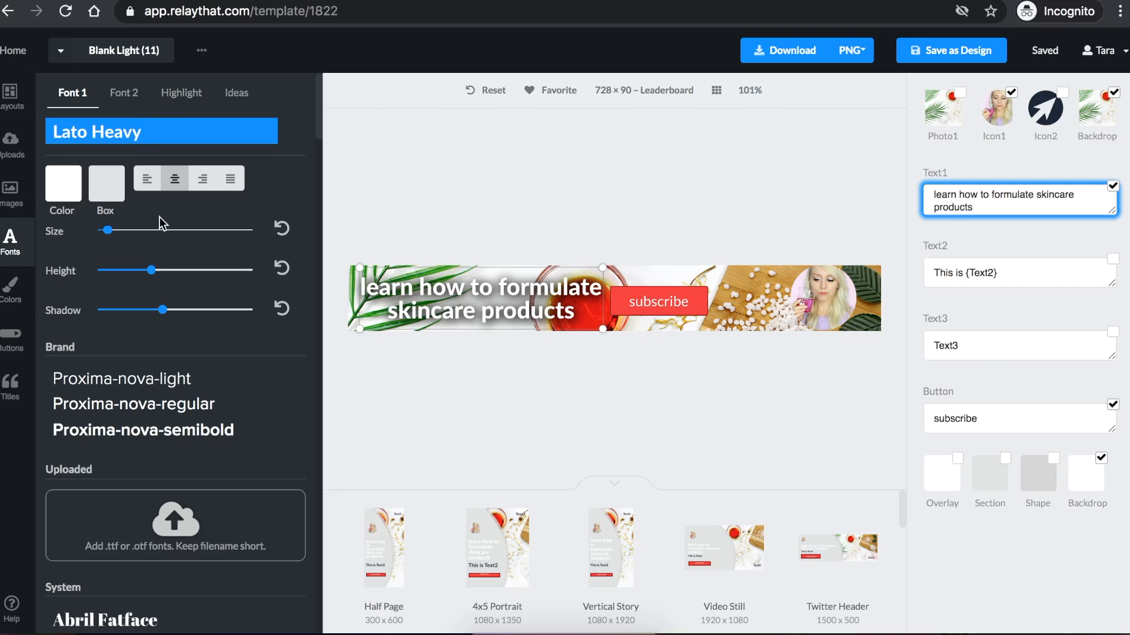
# Change the banner headline's font to Lovelo.
pyautogui.scroll(-4, 160, 398)
pyautogui.scroll(-18, 164, 522)
pyautogui.scroll(-6, 166, 378)
pyautogui.scroll(20, 167, 379)
pyautogui.scroll(-10, 169, 379)
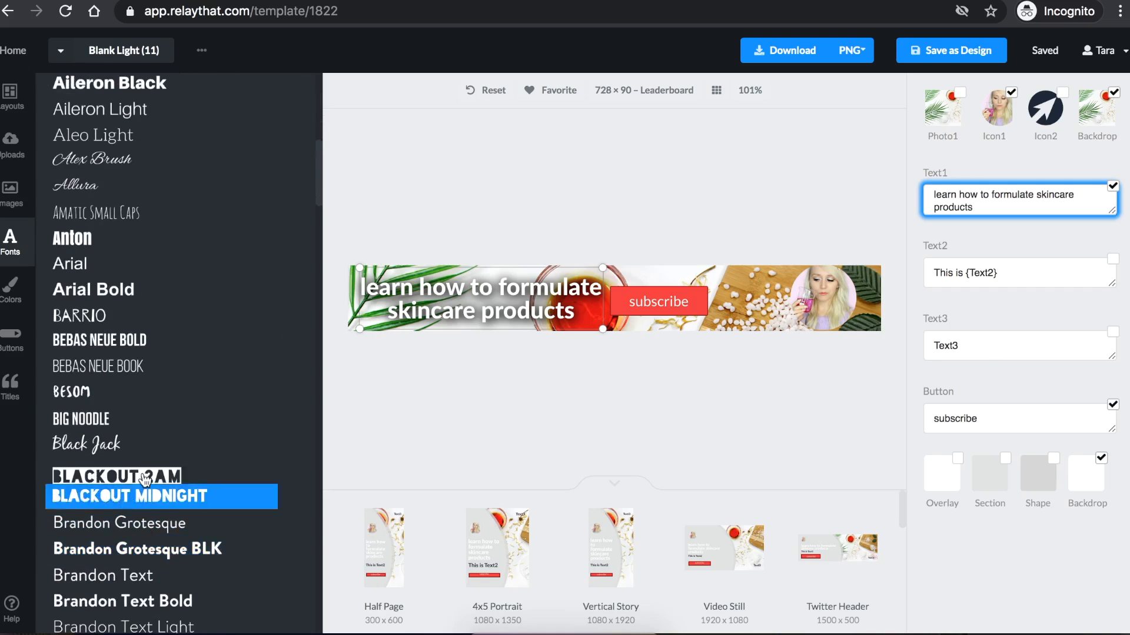
pyautogui.scroll(-15, 146, 459)
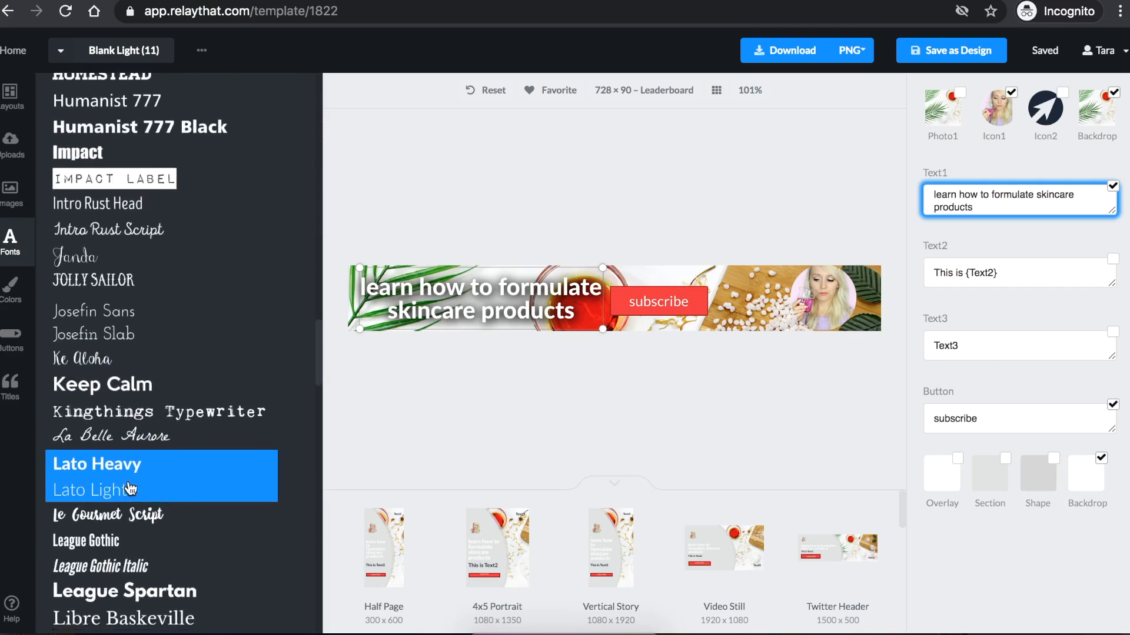
pyautogui.scroll(-7, 129, 488)
pyautogui.click(88, 310)
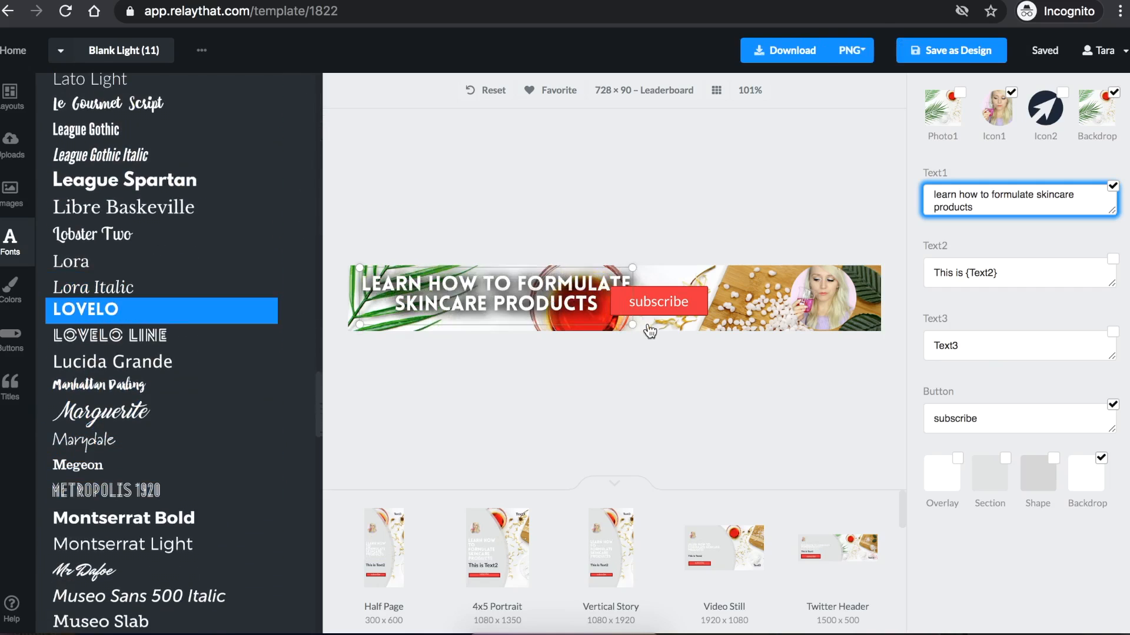
# Center the headline vertically on the banner and fit the subscribe button between it and the portrait.
pyautogui.moveTo(625, 319); pyautogui.dragTo(618, 325)
pyautogui.moveTo(672, 303); pyautogui.dragTo(757, 312)
pyautogui.moveTo(707, 302); pyautogui.dragTo(711, 303)
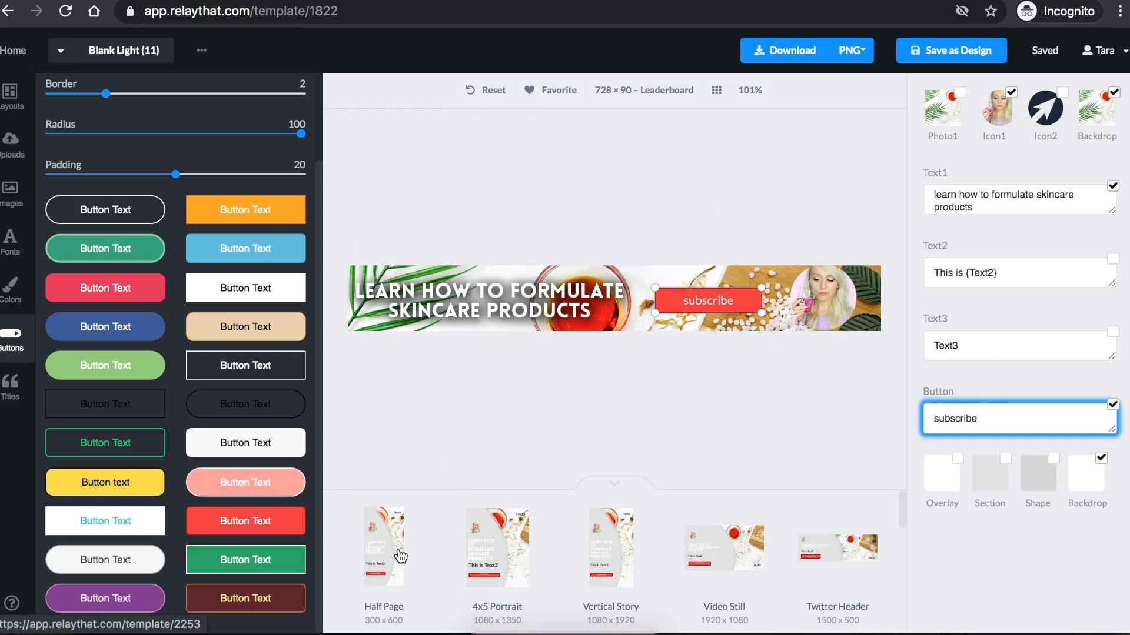
# Switch to the 1080 × 1920 Vertical Story layout and hide its Photo1 image.
pyautogui.click(615, 580)
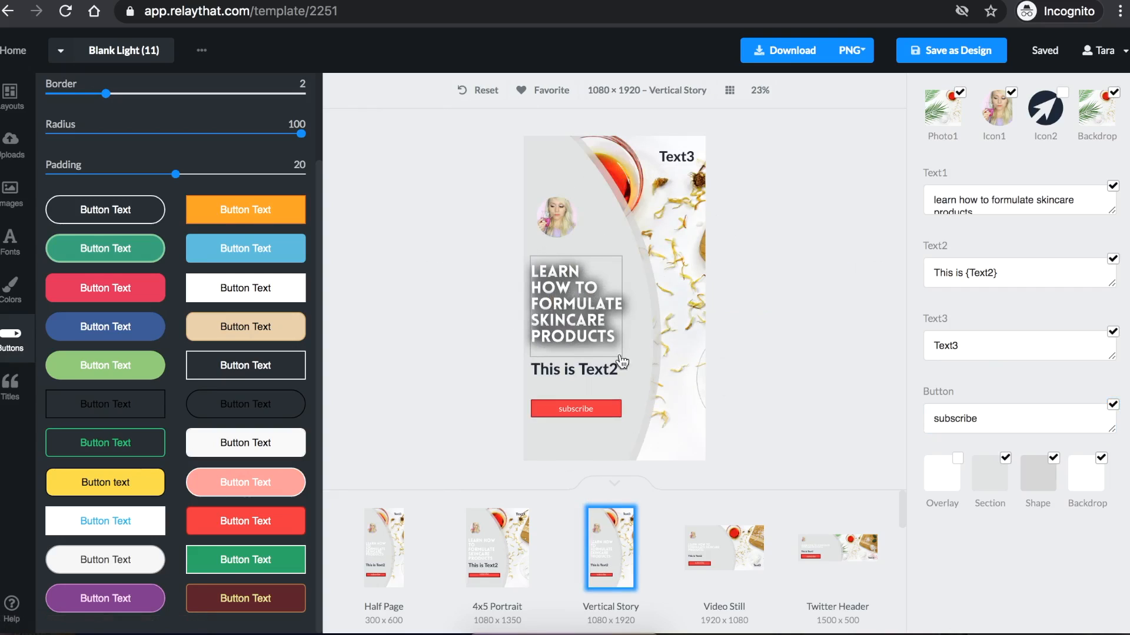
pyautogui.click(693, 279)
pyautogui.moveTo(572, 458); pyautogui.dragTo(804, 485)
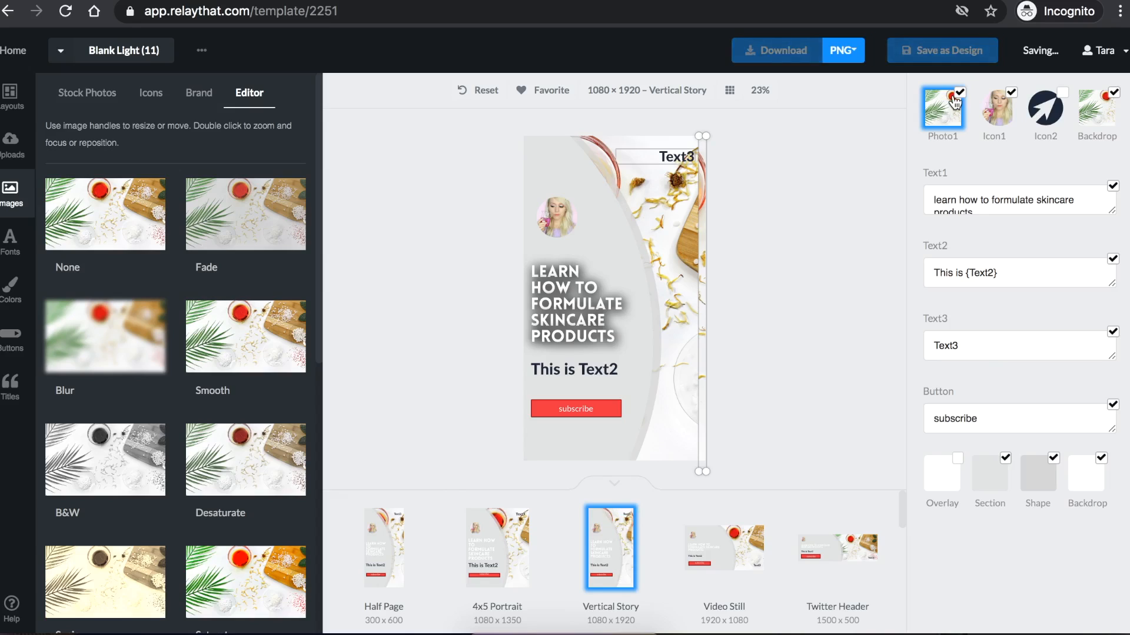
pyautogui.click(959, 94)
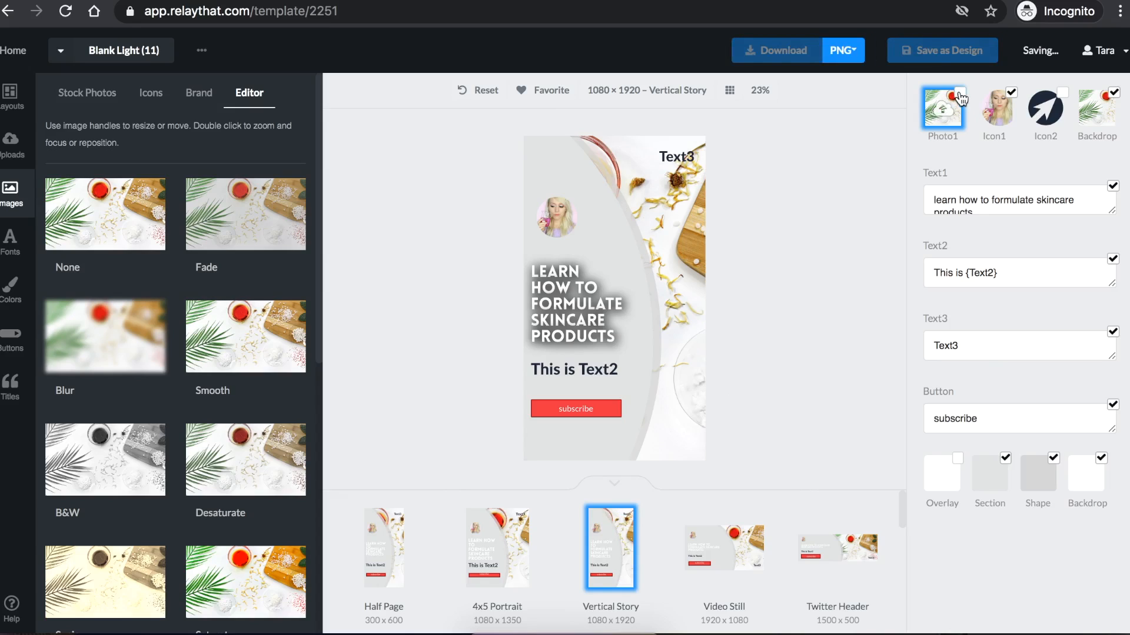
# Try to fit the tea photo backdrop by narrowing it toward the story's right side.
pyautogui.click(601, 151)
pyautogui.click(602, 150)
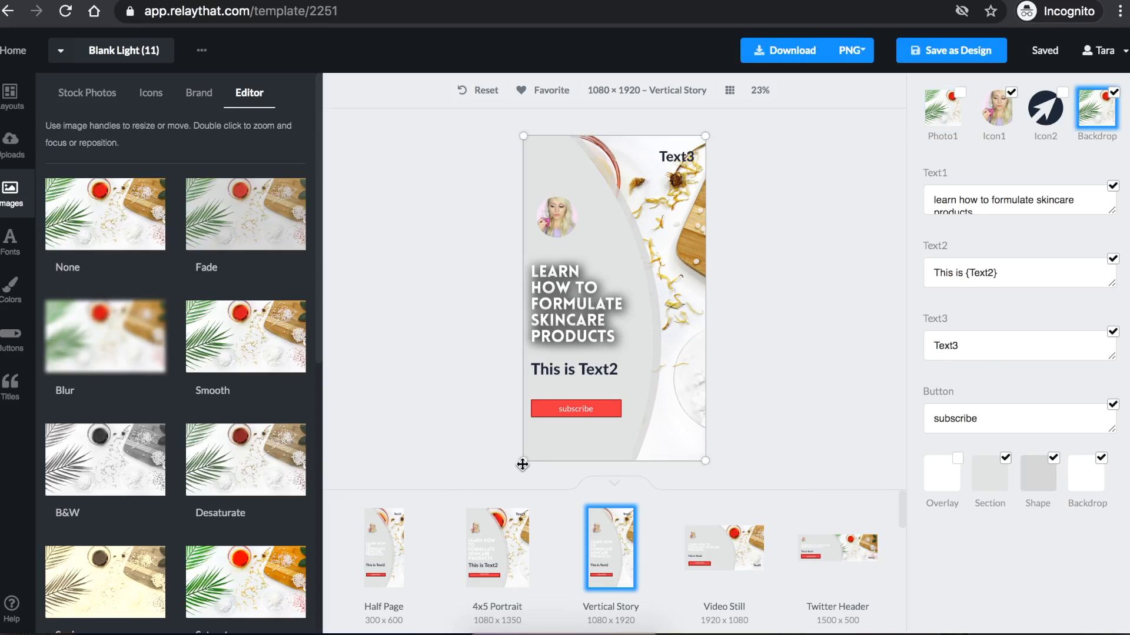
pyautogui.moveTo(559, 440); pyautogui.dragTo(635, 442)
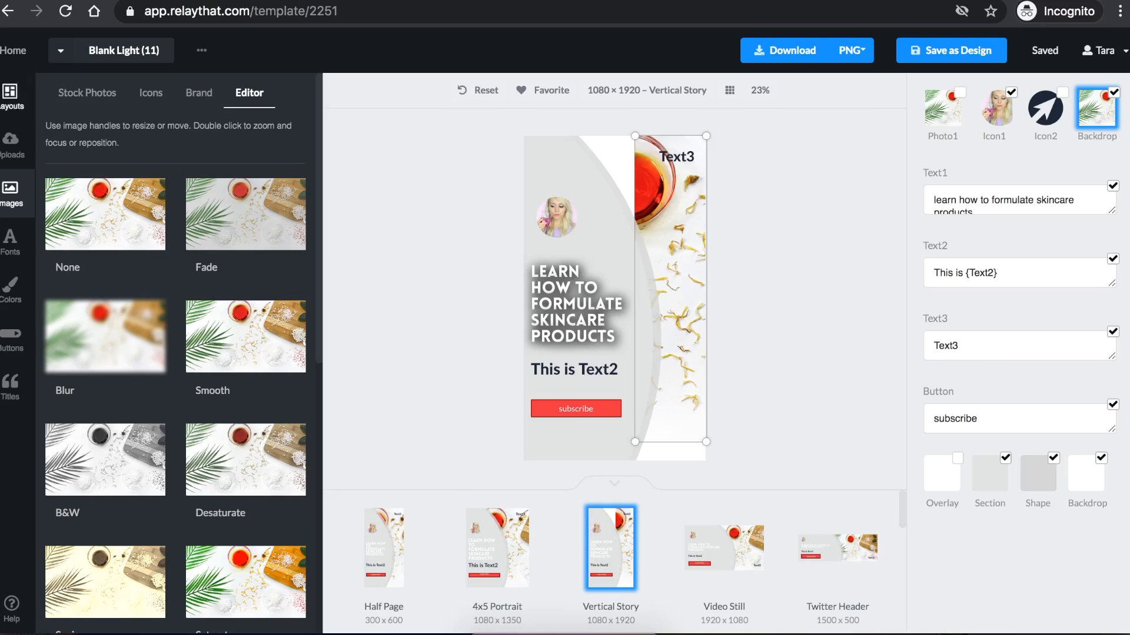
# Replace the story's backdrop with the uploaded photo of pink bottles and stretch it over the full canvas.
pyautogui.click(10, 149)
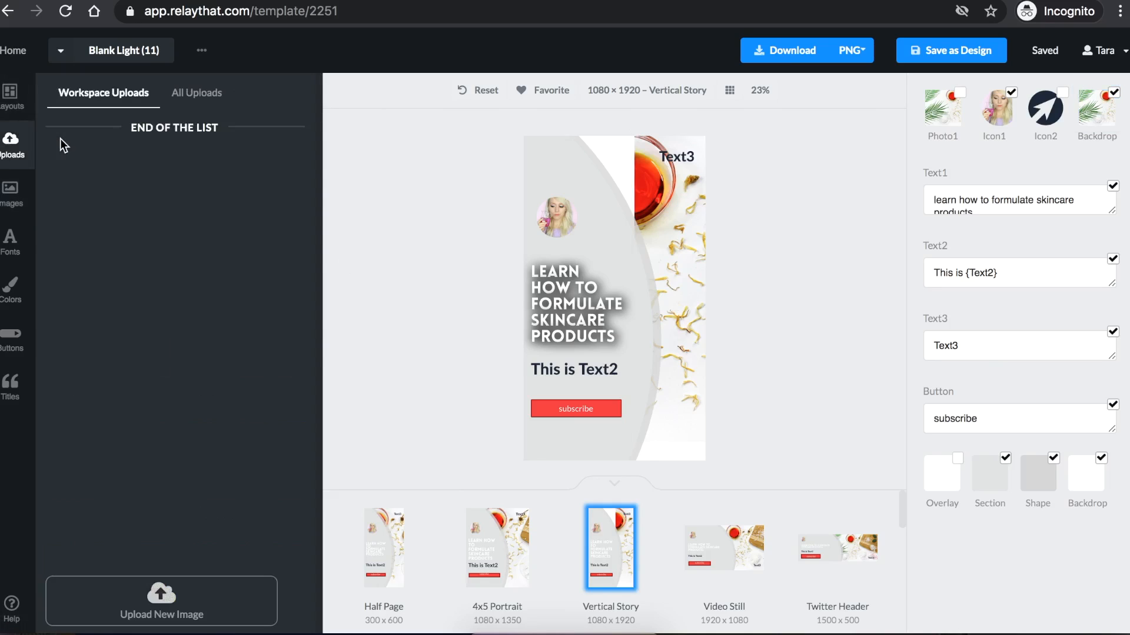
pyautogui.click(189, 98)
pyautogui.scroll(-5, 180, 382)
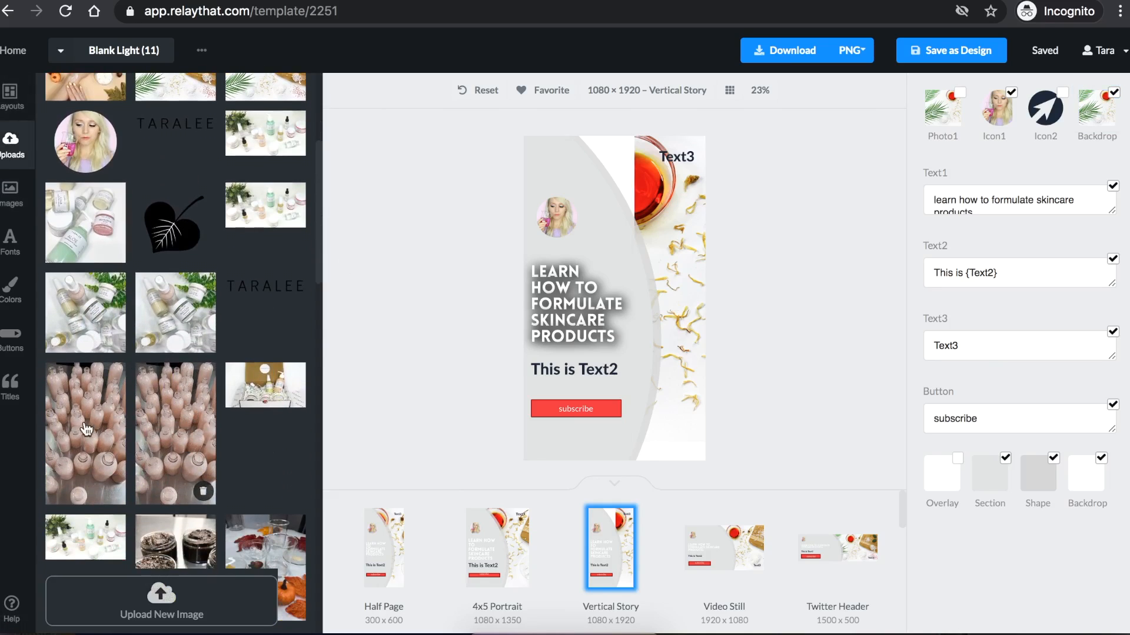
pyautogui.moveTo(83, 440); pyautogui.dragTo(694, 361)
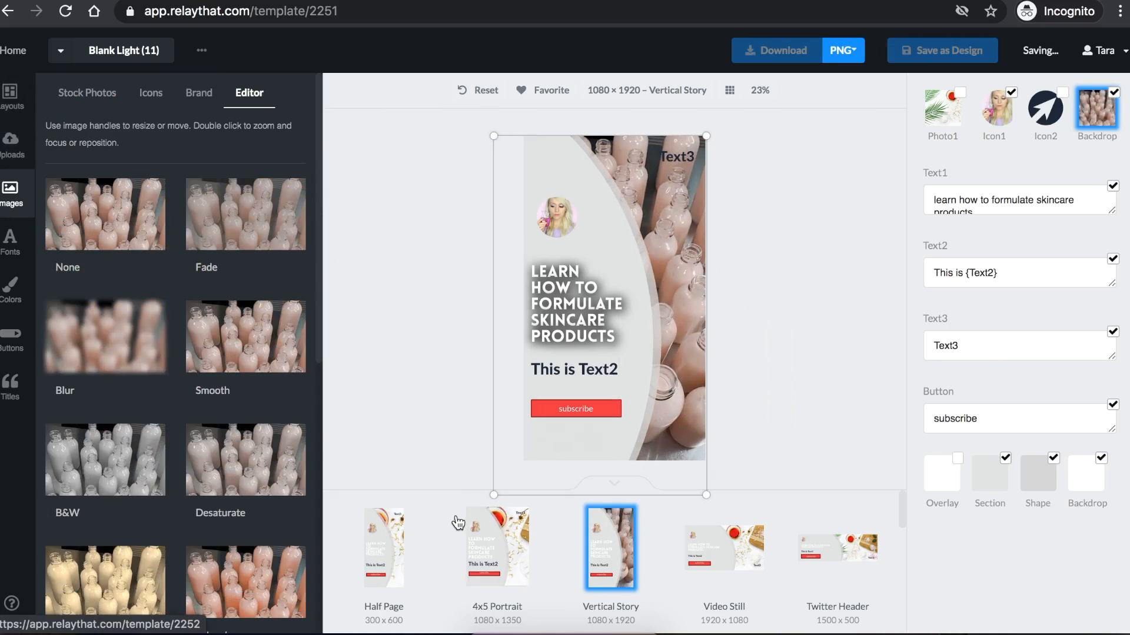
# Hide the Section shape, the Text3 line and the subscribe button on the vertical story.
pyautogui.click(612, 244)
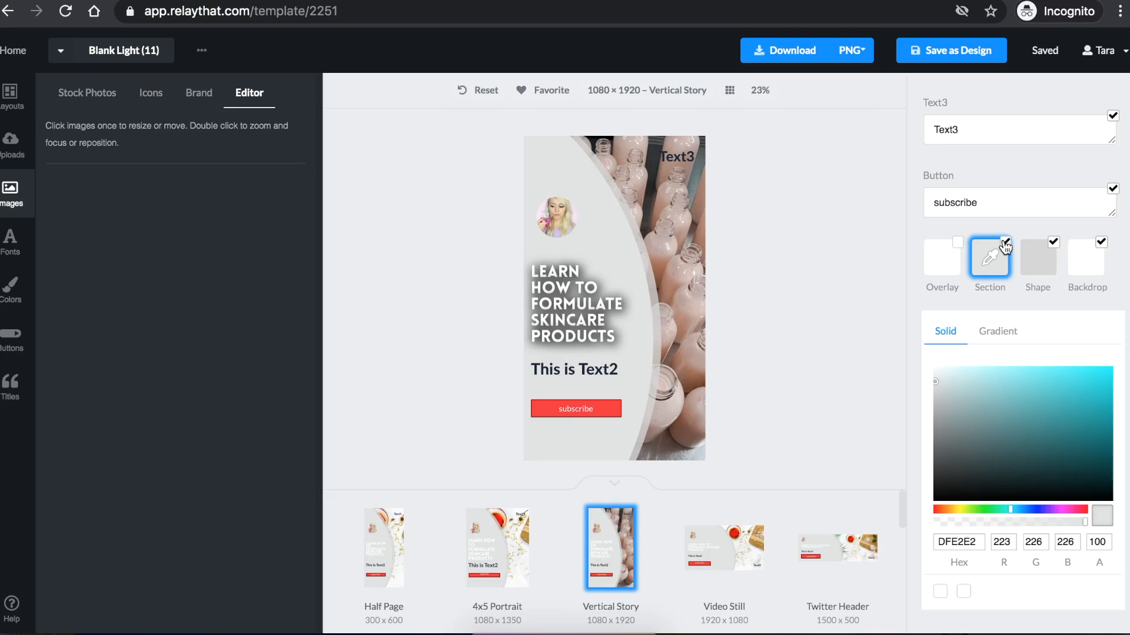
pyautogui.click(1004, 243)
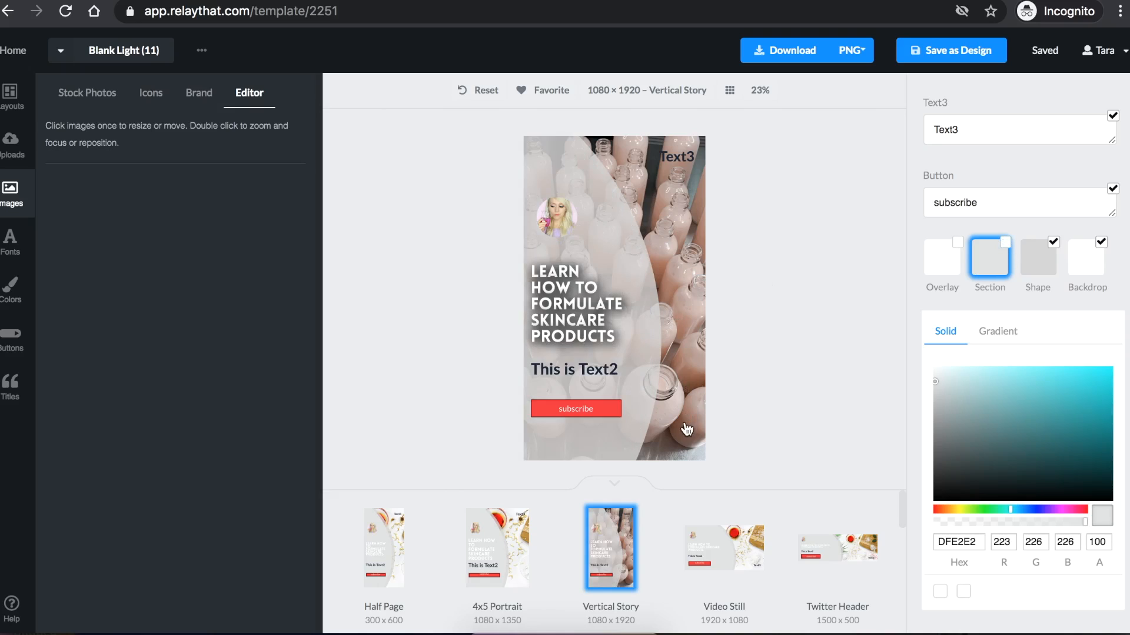
pyautogui.click(686, 160)
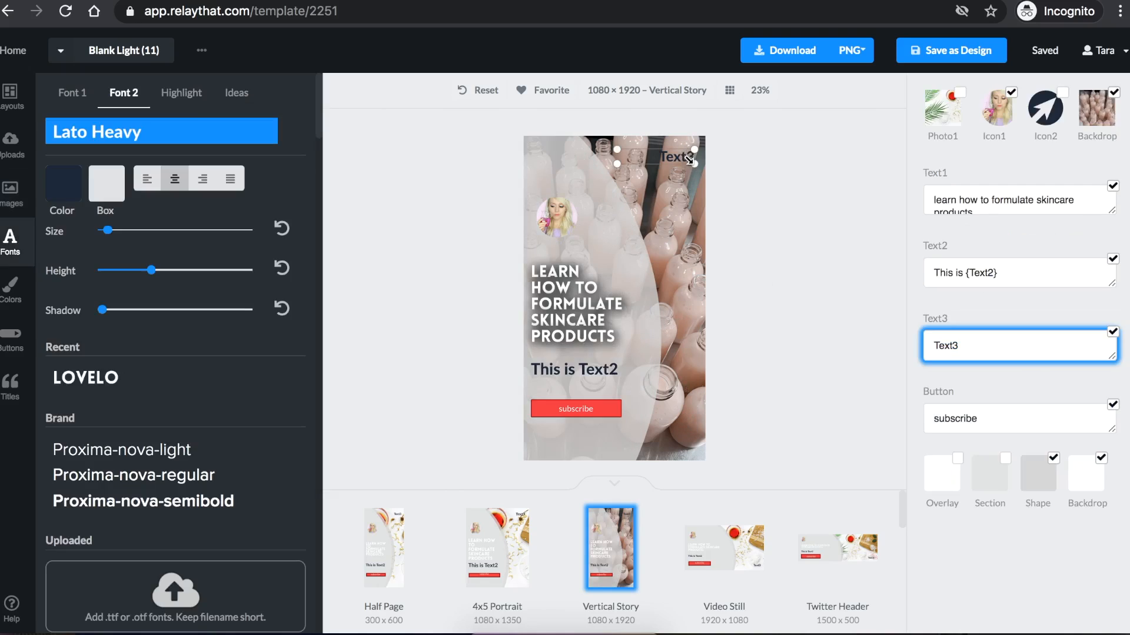
pyautogui.click(1113, 333)
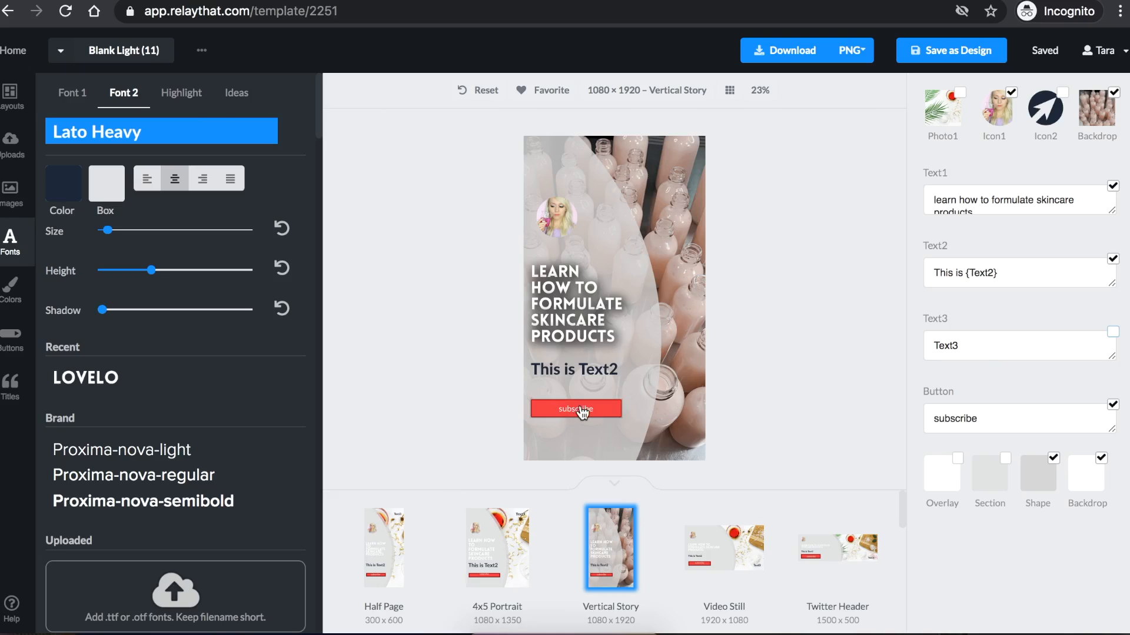
pyautogui.click(600, 407)
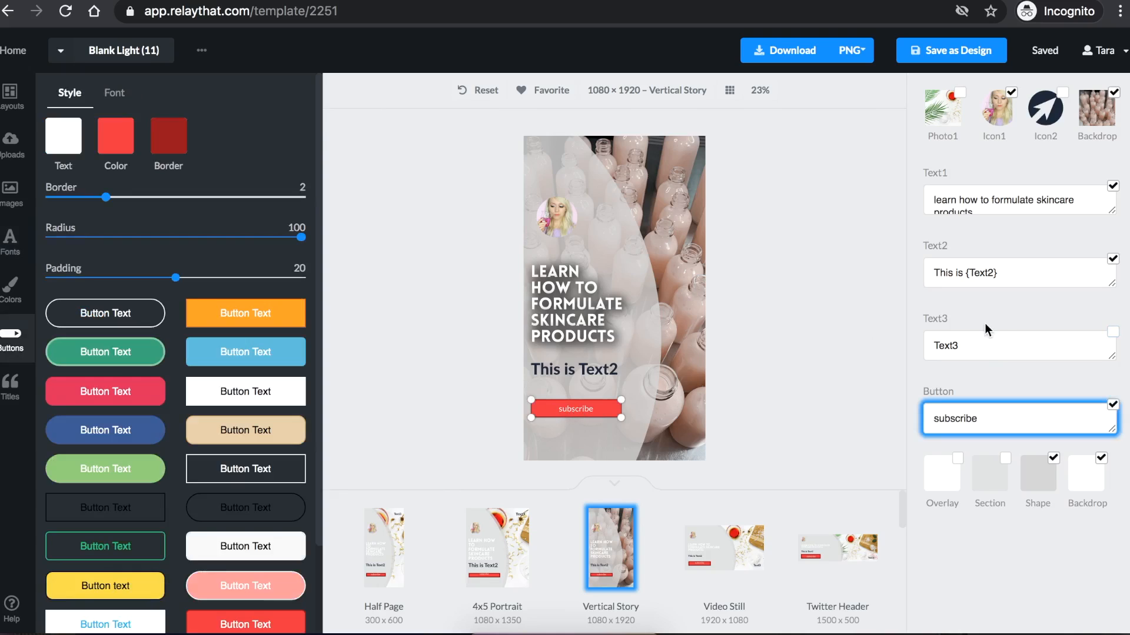
pyautogui.click(1113, 406)
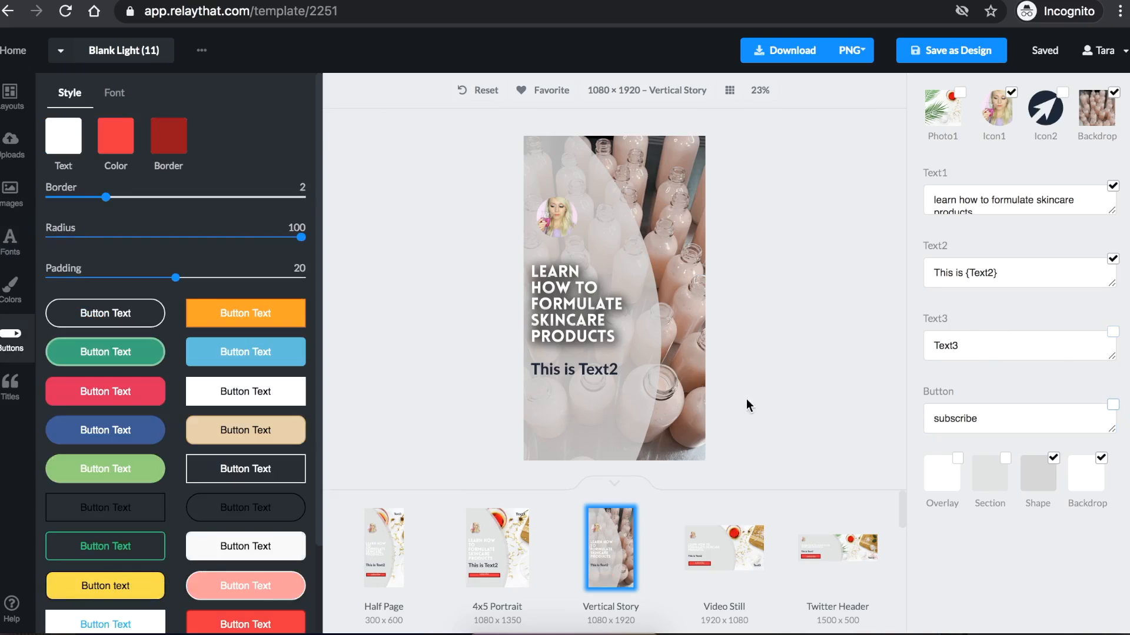
# Replace the Icon1 portrait with the uploaded black leaf graphic and enlarge it above the headline.
pyautogui.click(563, 225)
pyautogui.click(10, 138)
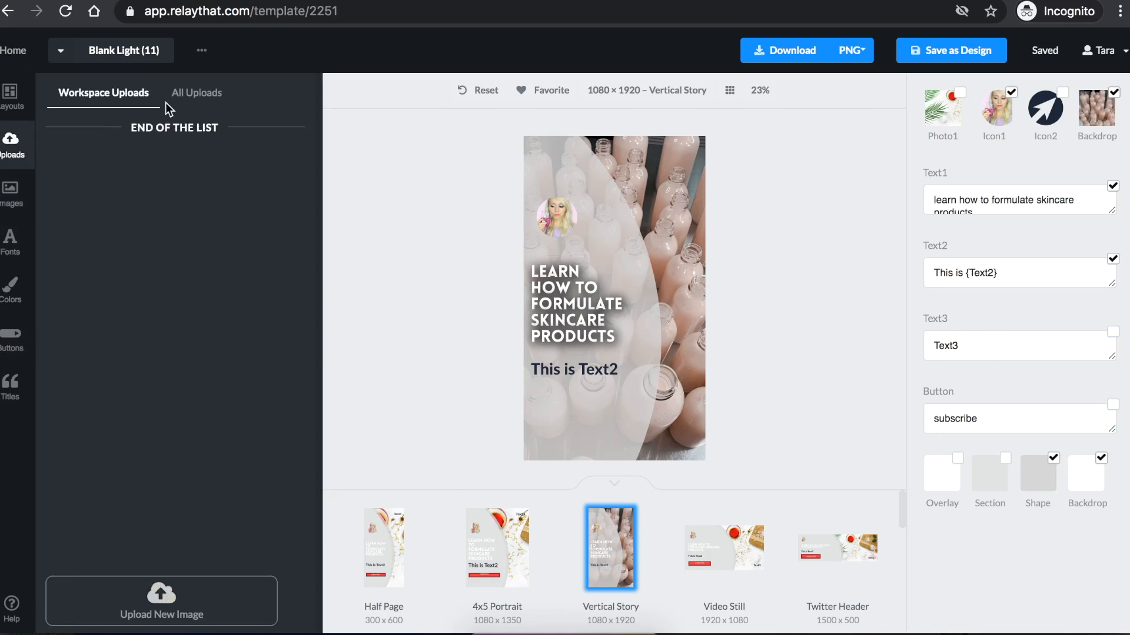
pyautogui.click(194, 96)
pyautogui.moveTo(182, 483); pyautogui.dragTo(582, 217)
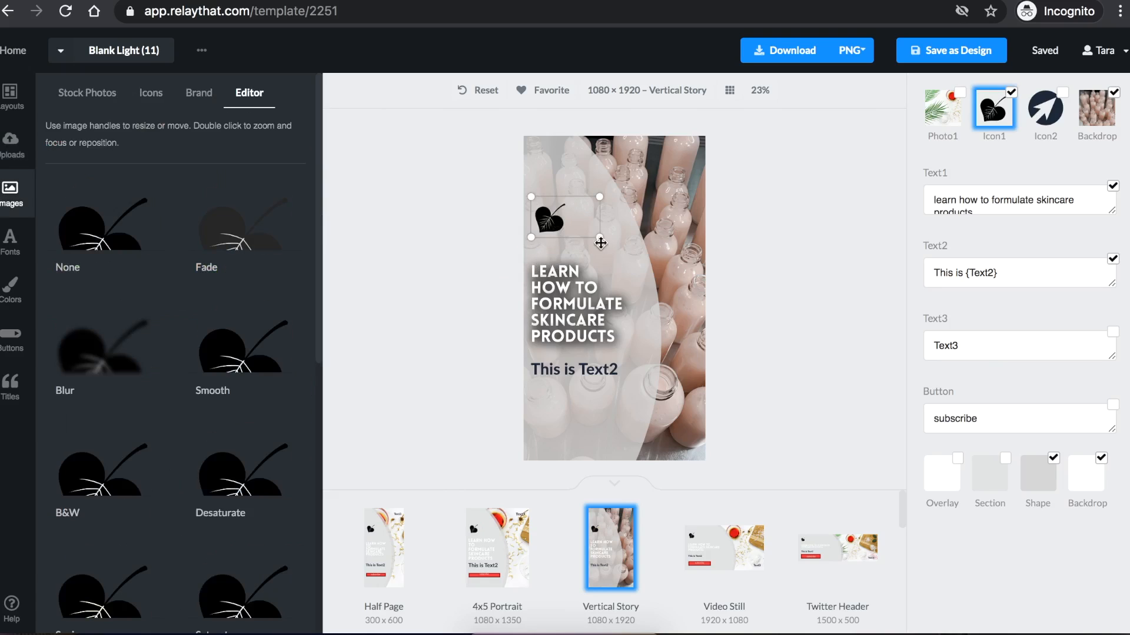
# Replace the Text1 headline with "handmade vegan cruelty free skincare products".
pyautogui.click(1007, 203)
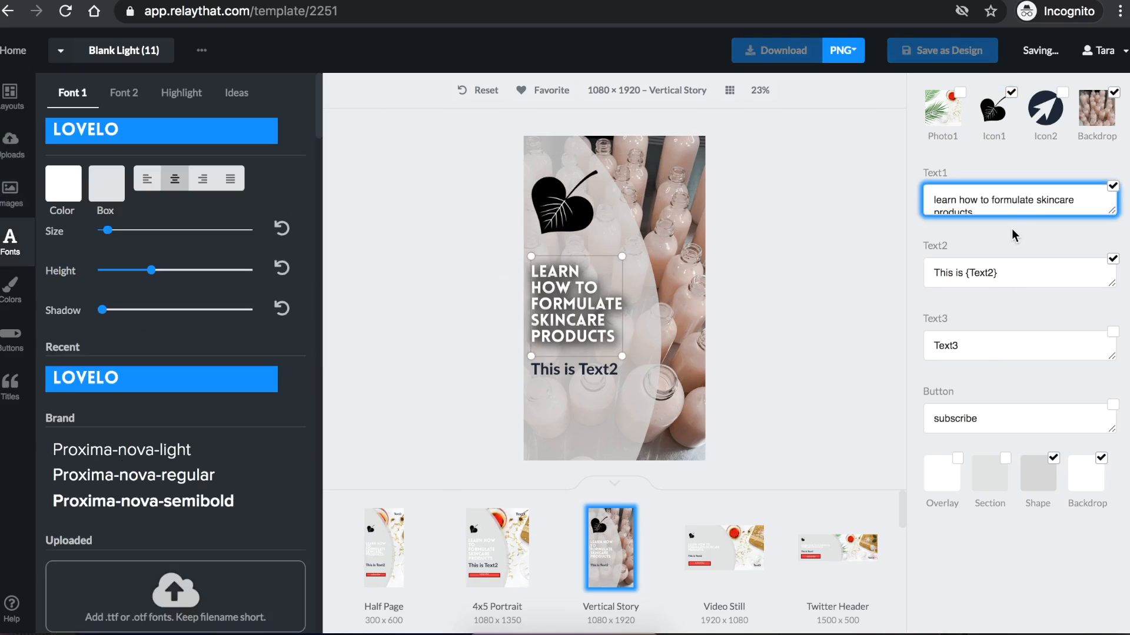
pyautogui.hotkey('ctrl', 'a')
pyautogui.write('ha')
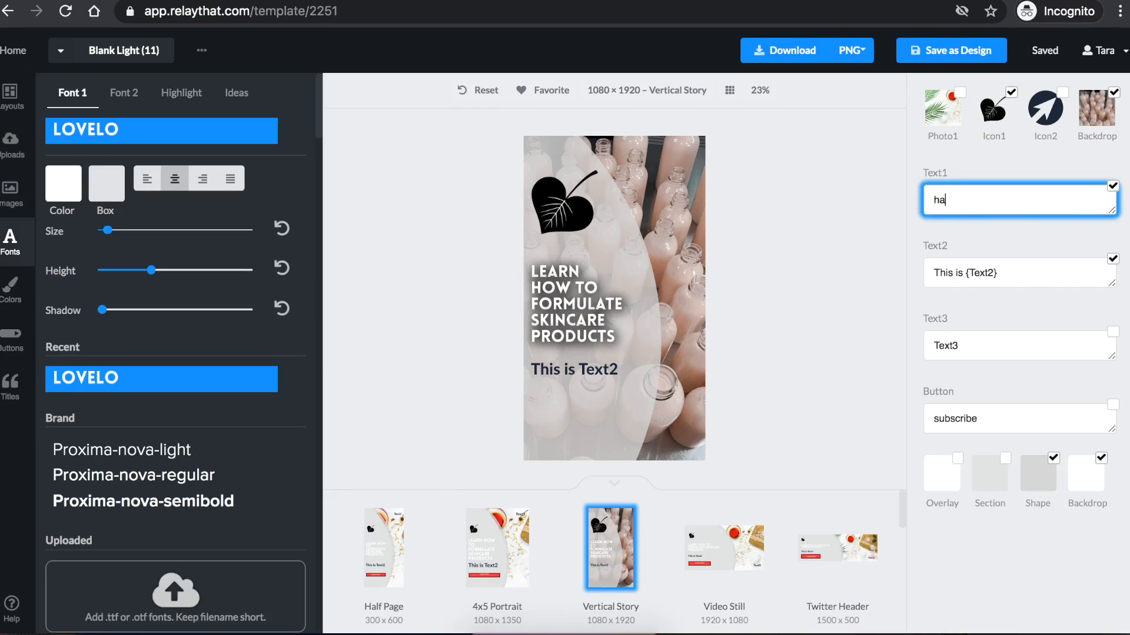
pyautogui.write('ndmade ')
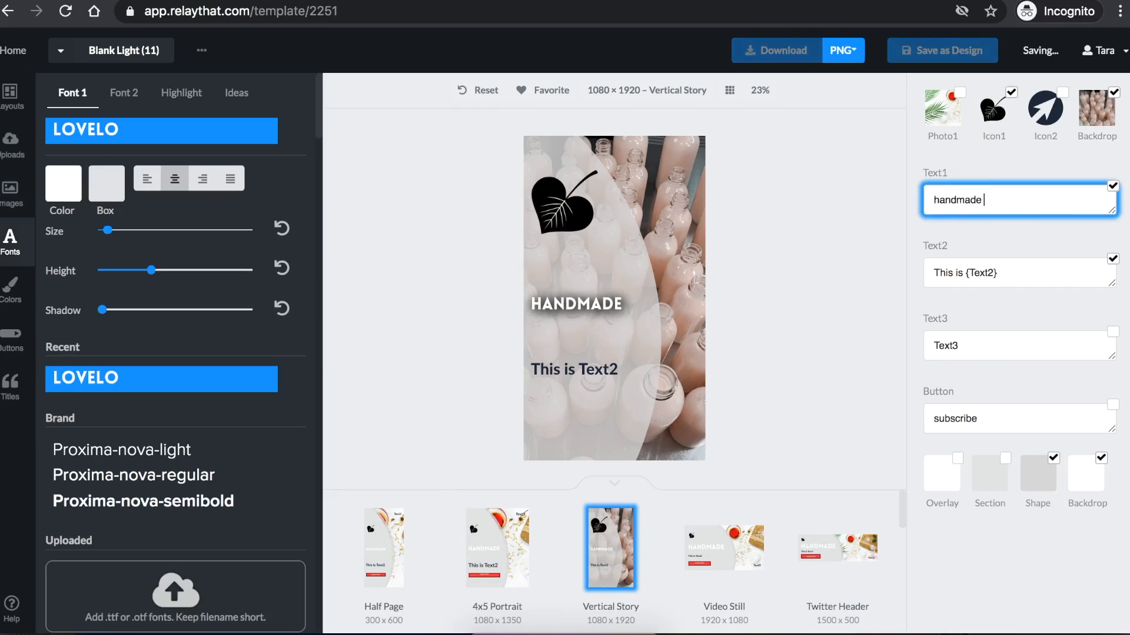
pyautogui.write('vegan cr')
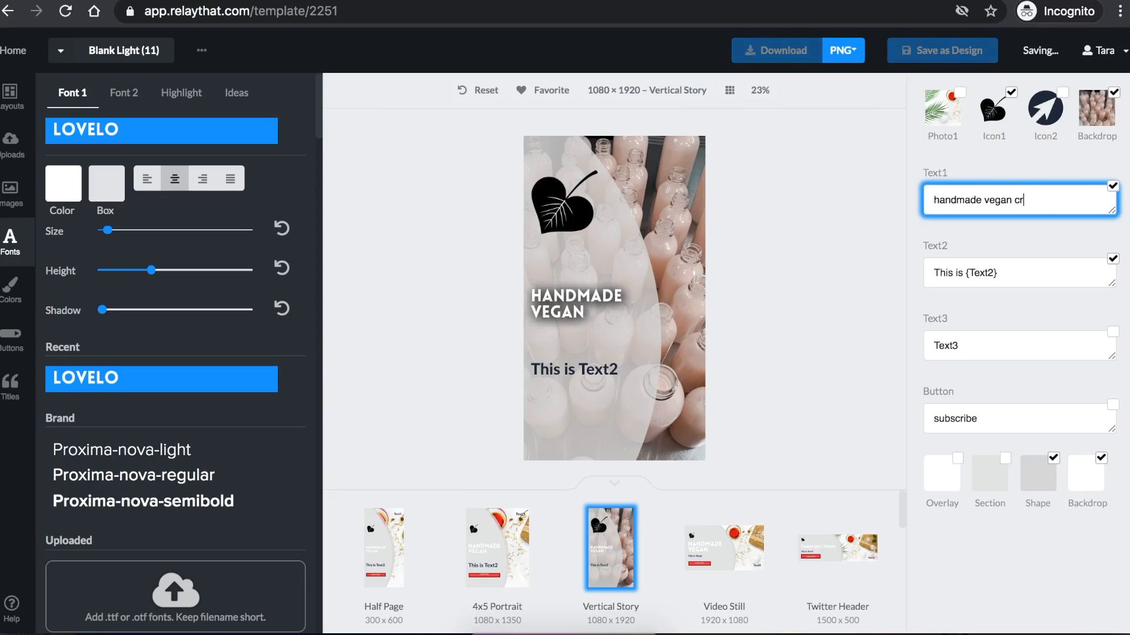
pyautogui.write('uelty free skincare products')
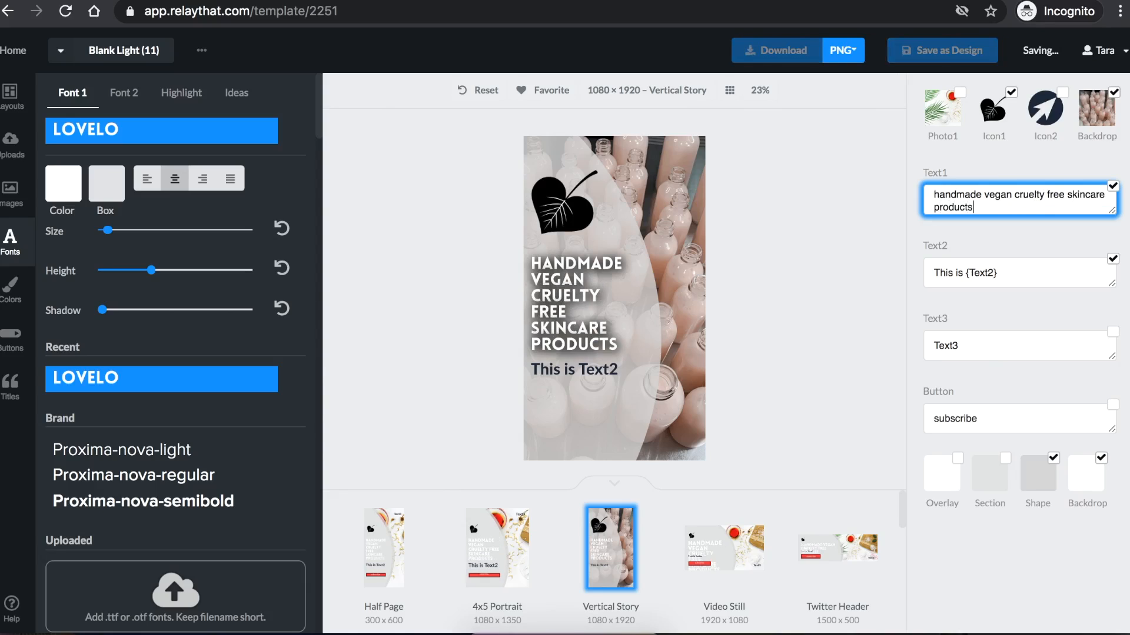
# Replace the Text2 line with the store address "TaraLee.store".
pyautogui.click(580, 383)
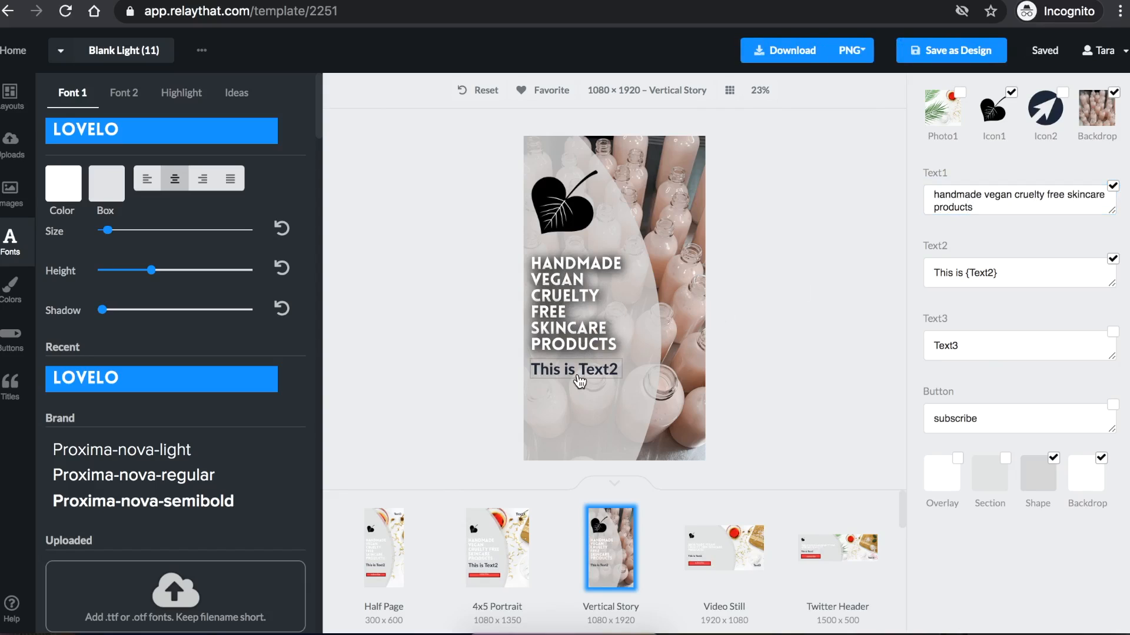
pyautogui.tripleClick(1008, 275)
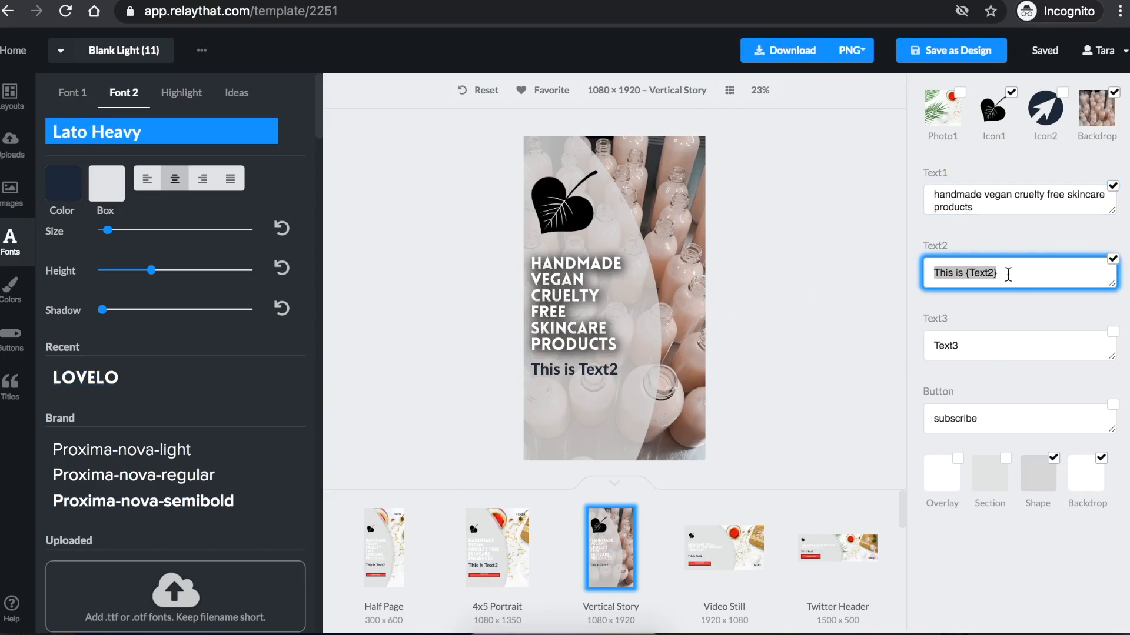
pyautogui.write('taralee.store')
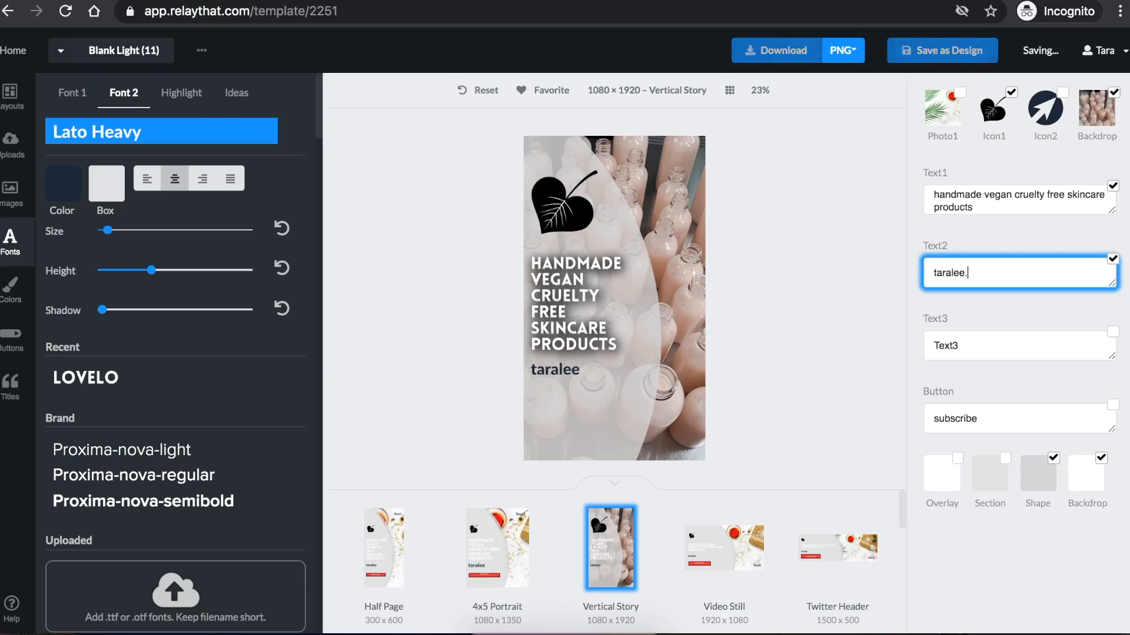
pyautogui.click(953, 272)
pyautogui.press('BackSpace')
pyautogui.write('L')
pyautogui.click(937, 273)
pyautogui.press('BackSpace')
pyautogui.write('T')
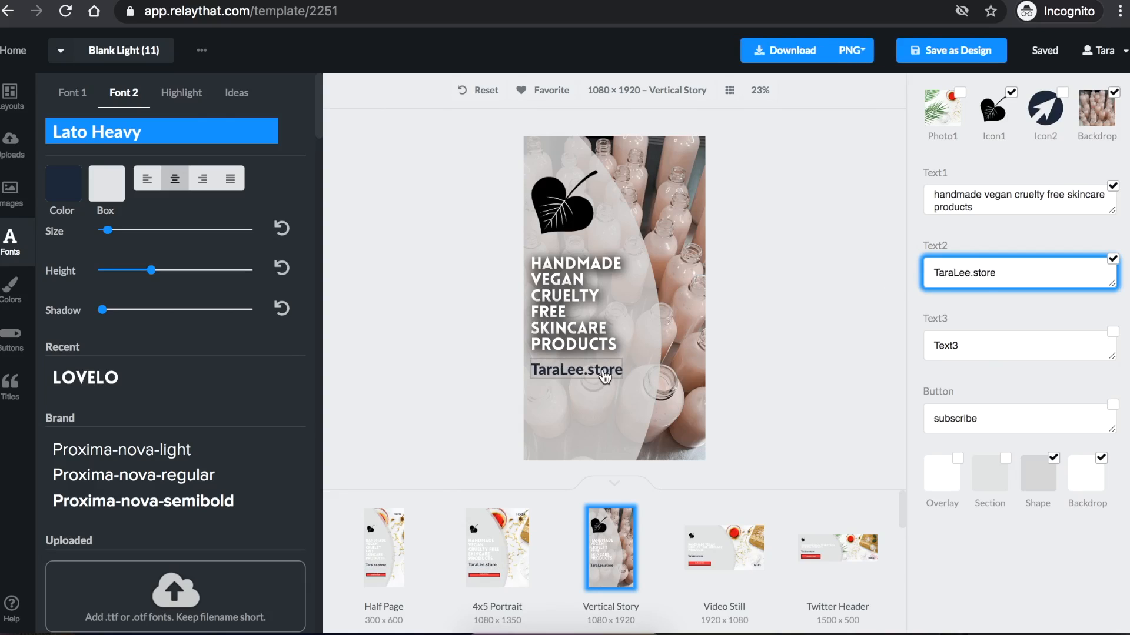
# Move the store address near the story's lower edge and enlarge the headline to fill the space above it.
pyautogui.click(568, 353)
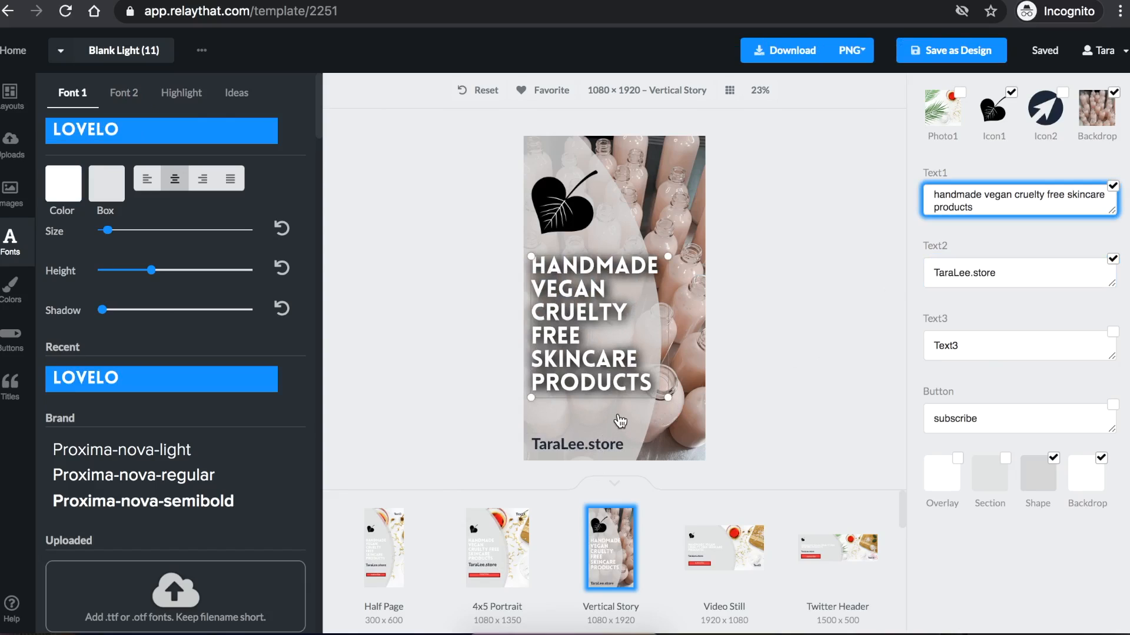
# Recolor the curved shape behind the story text to off-white F0ECEB and reduce its opacity to 61.
pyautogui.click(690, 449)
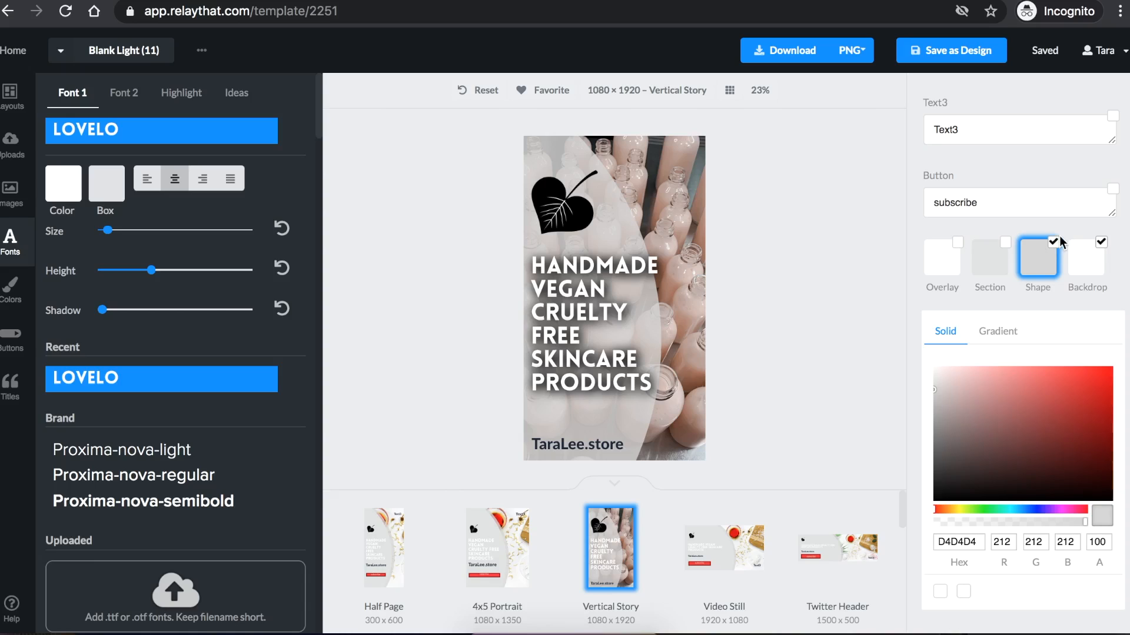
pyautogui.click(1062, 428)
pyautogui.click(1023, 510)
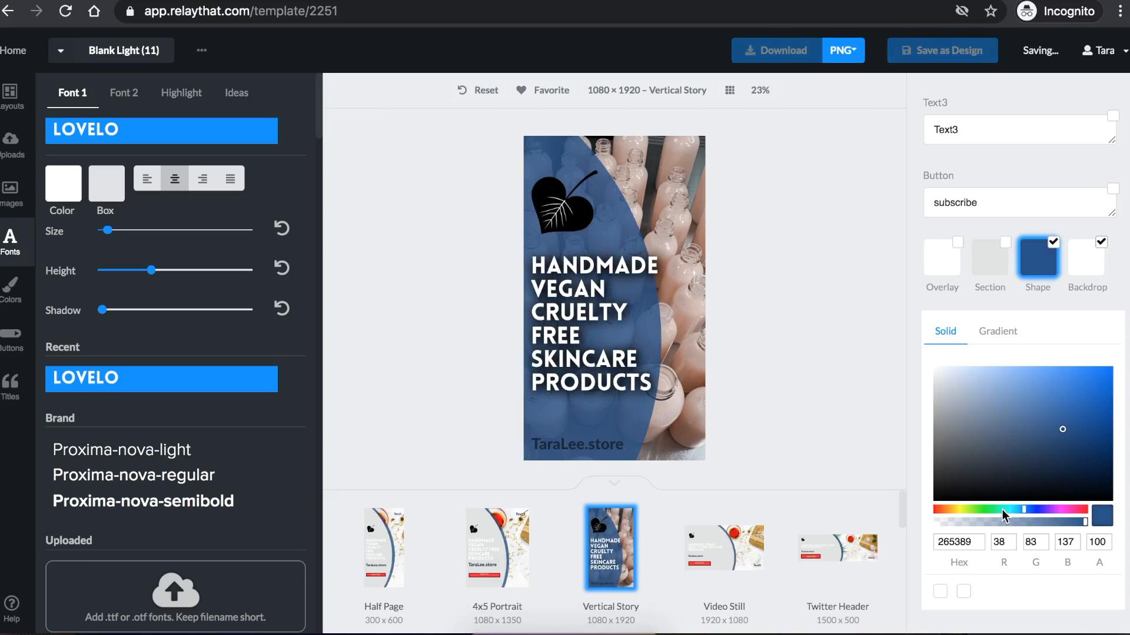
pyautogui.moveTo(990, 509); pyautogui.dragTo(941, 509)
pyautogui.click(937, 373)
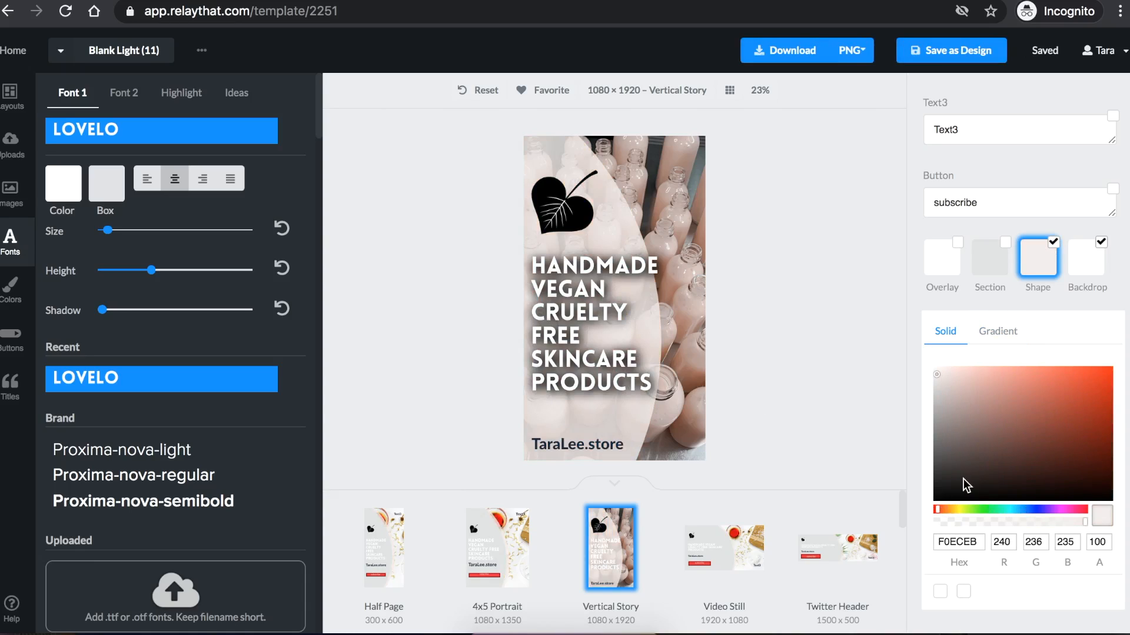
pyautogui.click(1055, 521)
pyautogui.click(1028, 520)
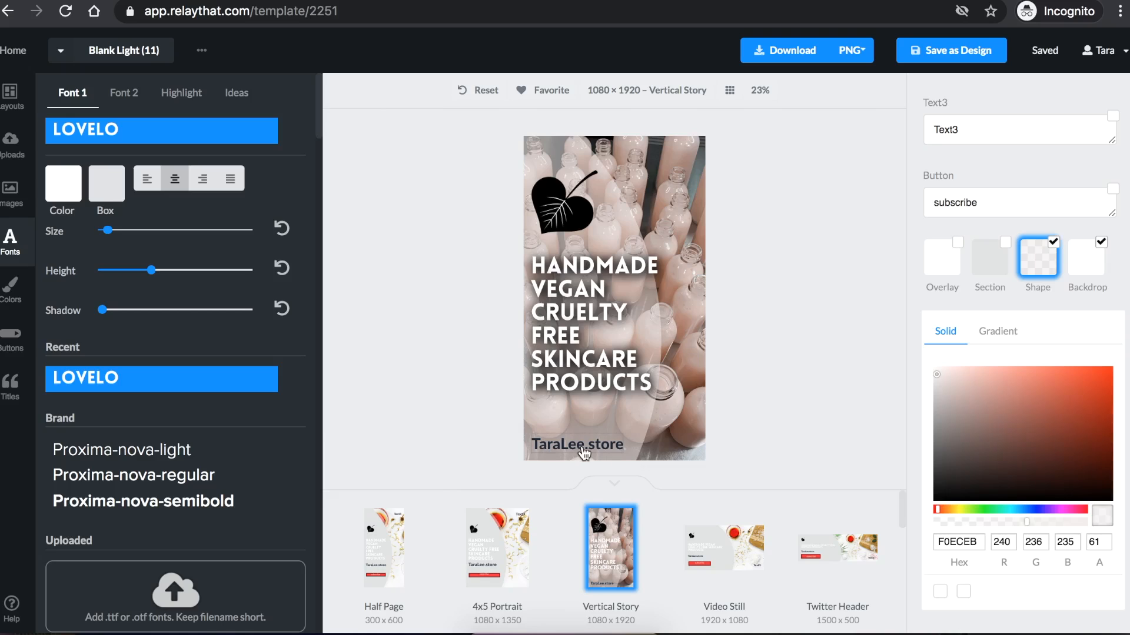
# Change the font of the store address line to Bebas Neue Bold.
pyautogui.click(605, 441)
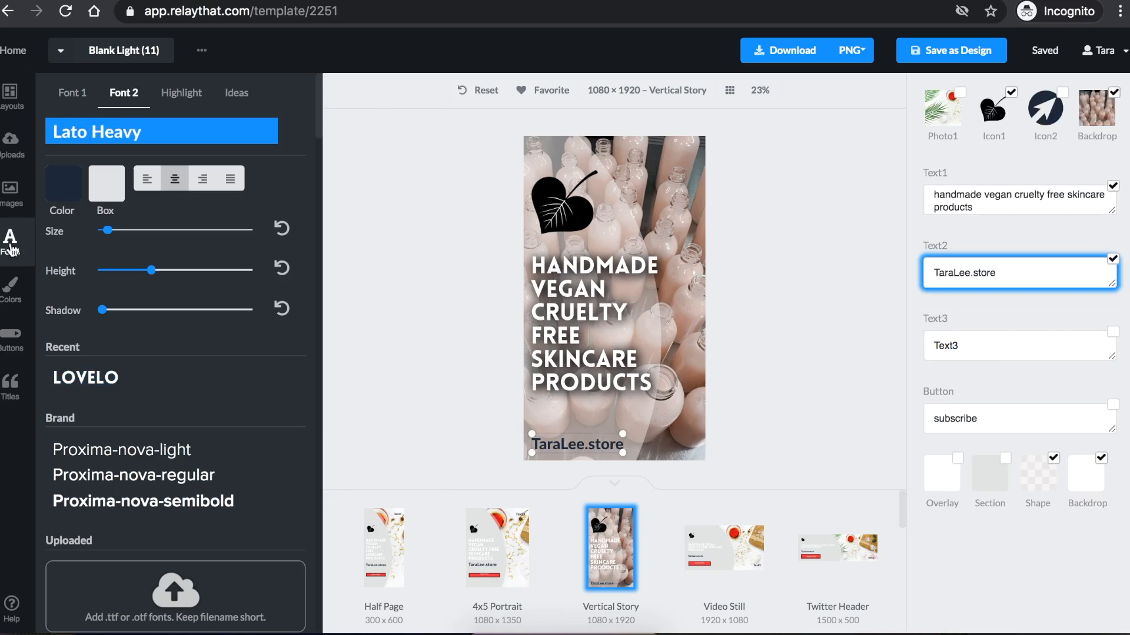
pyautogui.scroll(-5, 142, 353)
pyautogui.click(156, 378)
pyautogui.click(139, 537)
pyautogui.scroll(-5, 136, 441)
pyautogui.click(130, 333)
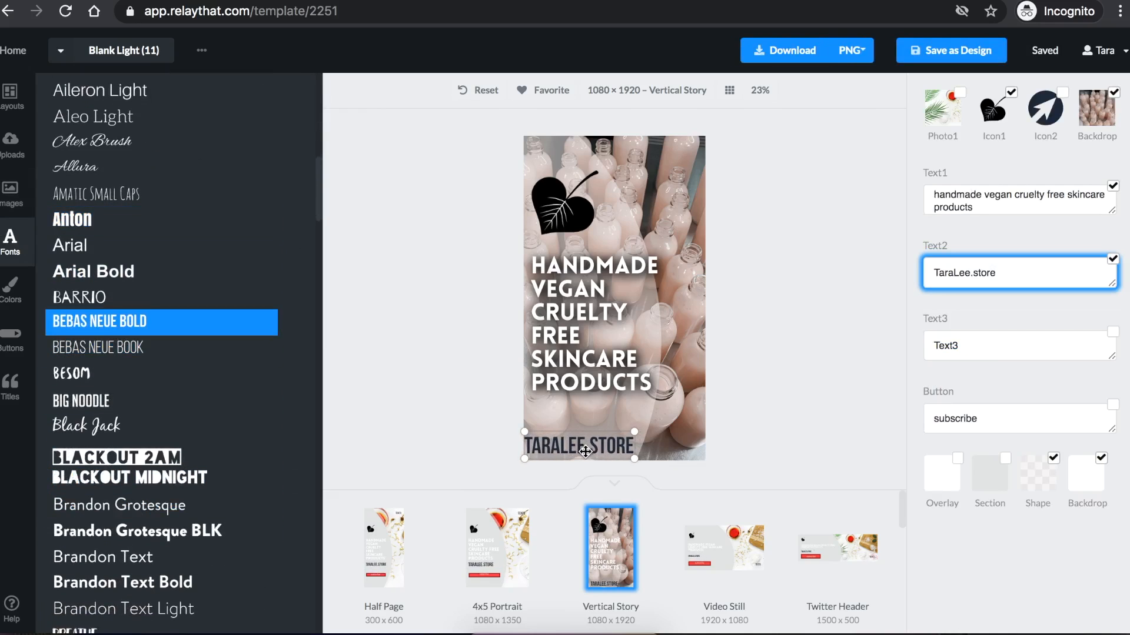
pyautogui.scroll(5, 171, 230)
pyautogui.scroll(8, 175, 237)
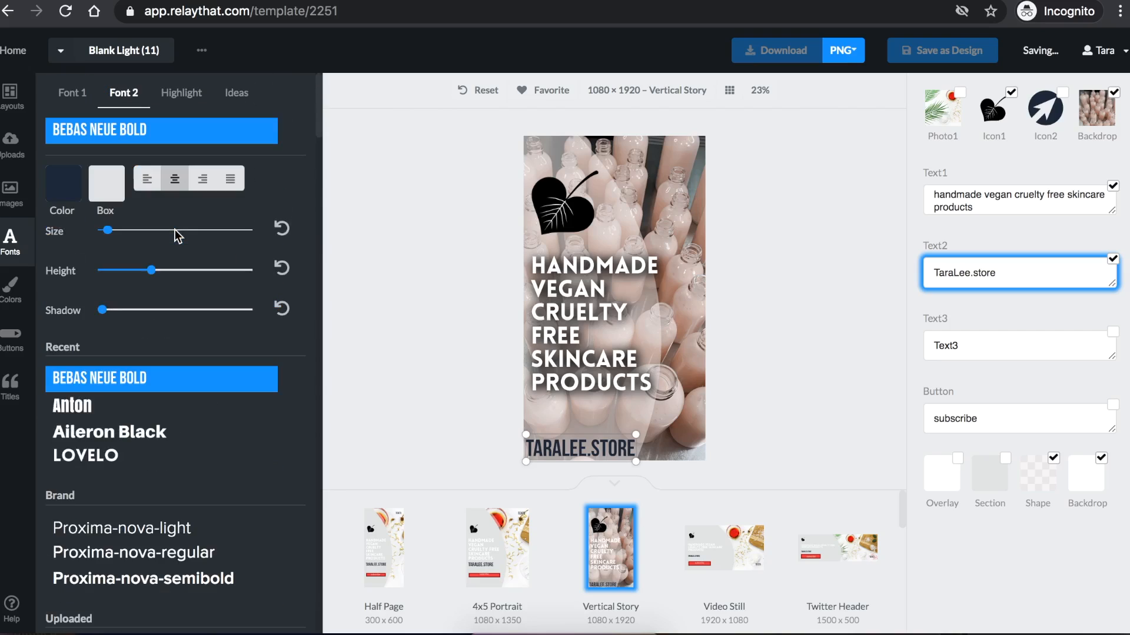
# Color the store address white (FFFFFF) and give it a medium shadow.
pyautogui.click(56, 181)
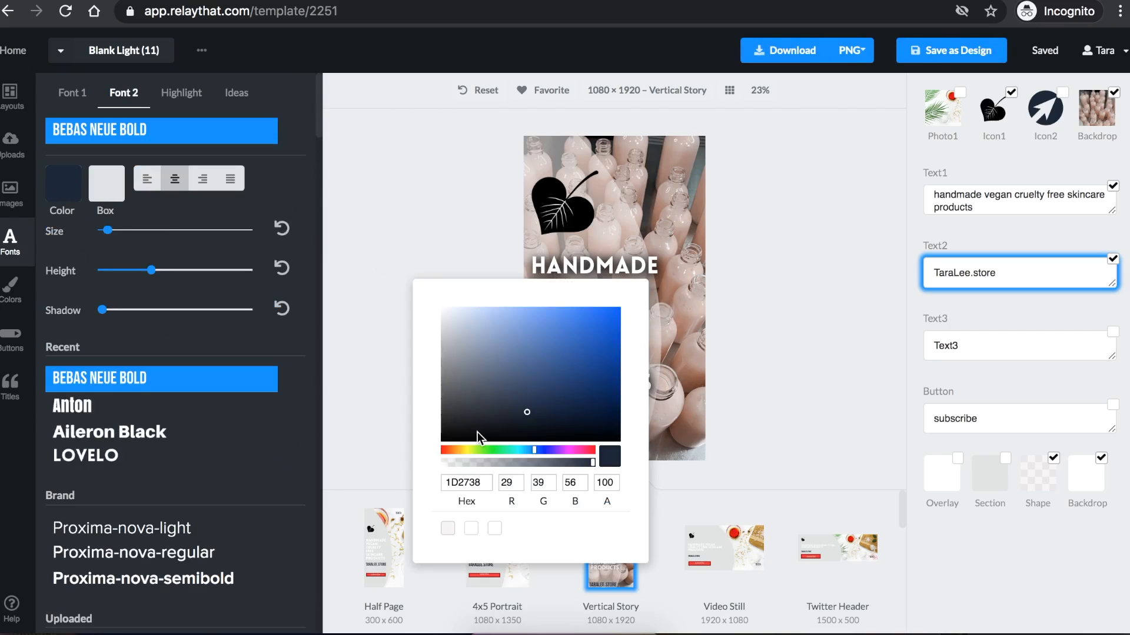
pyautogui.moveTo(451, 402); pyautogui.dragTo(442, 297)
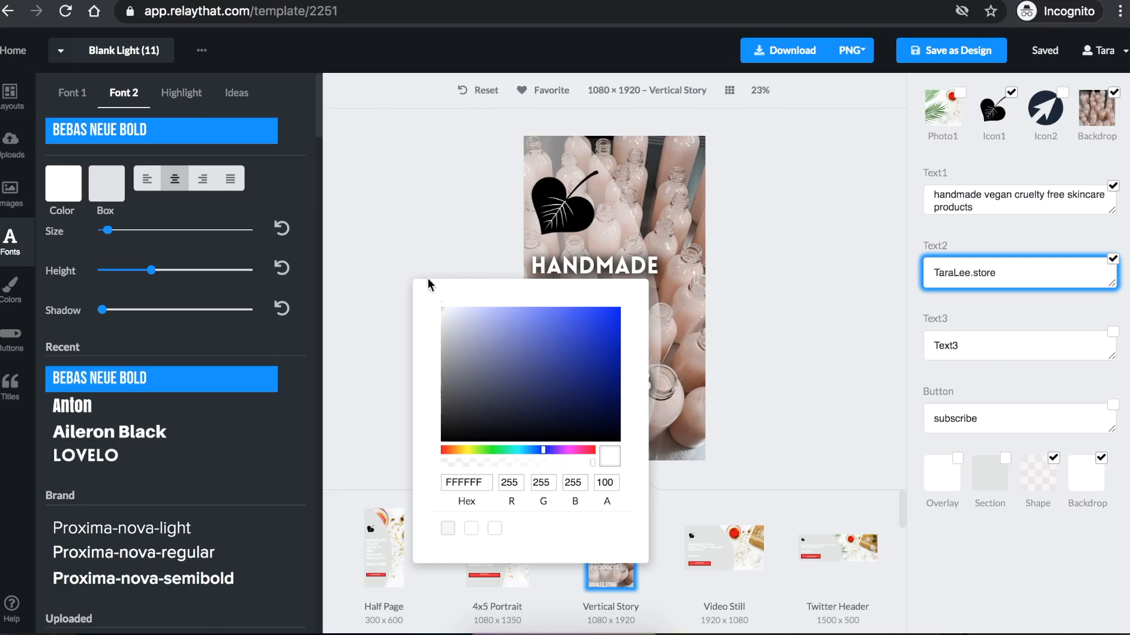
pyautogui.click(418, 247)
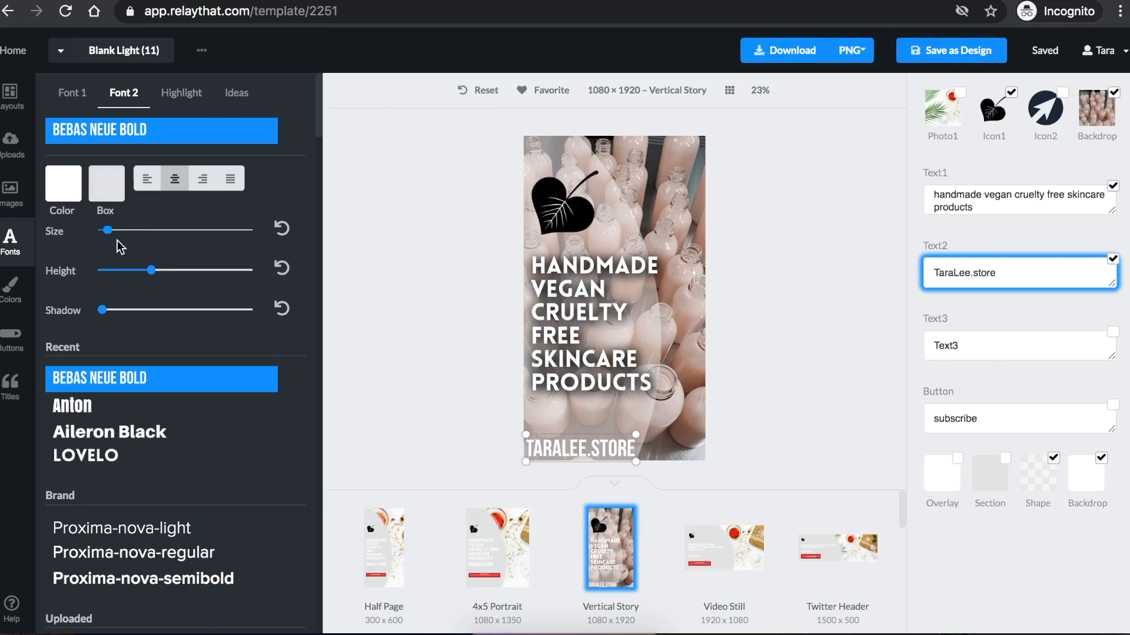
pyautogui.click(169, 310)
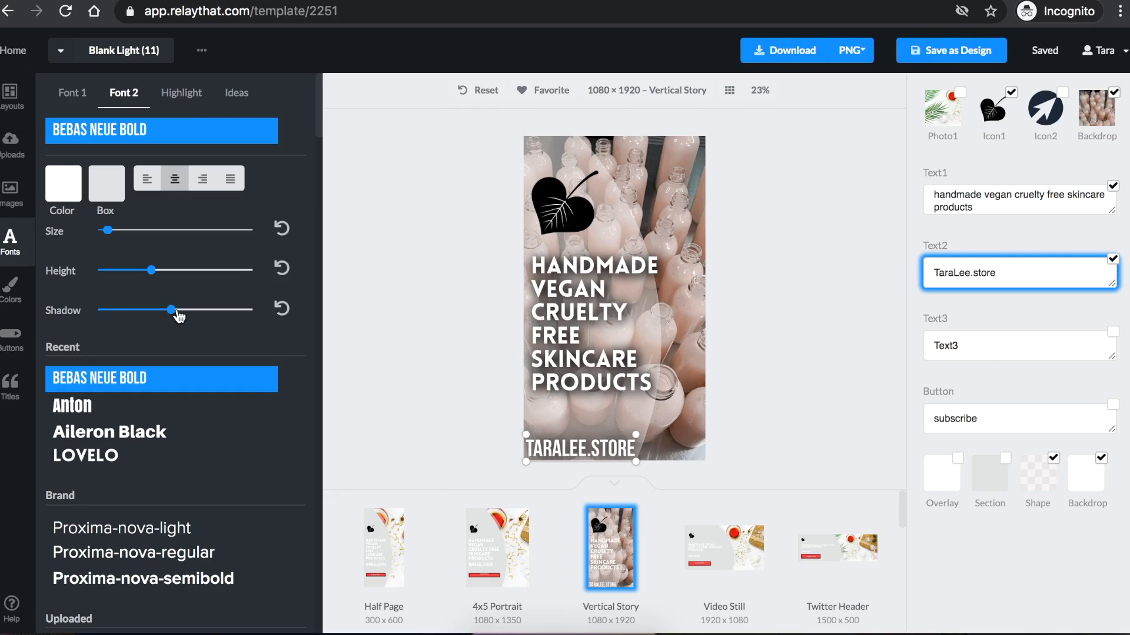
# Shrink the store address and the leaf icon slightly, and check the available download formats.
pyautogui.moveTo(635, 462); pyautogui.dragTo(596, 456)
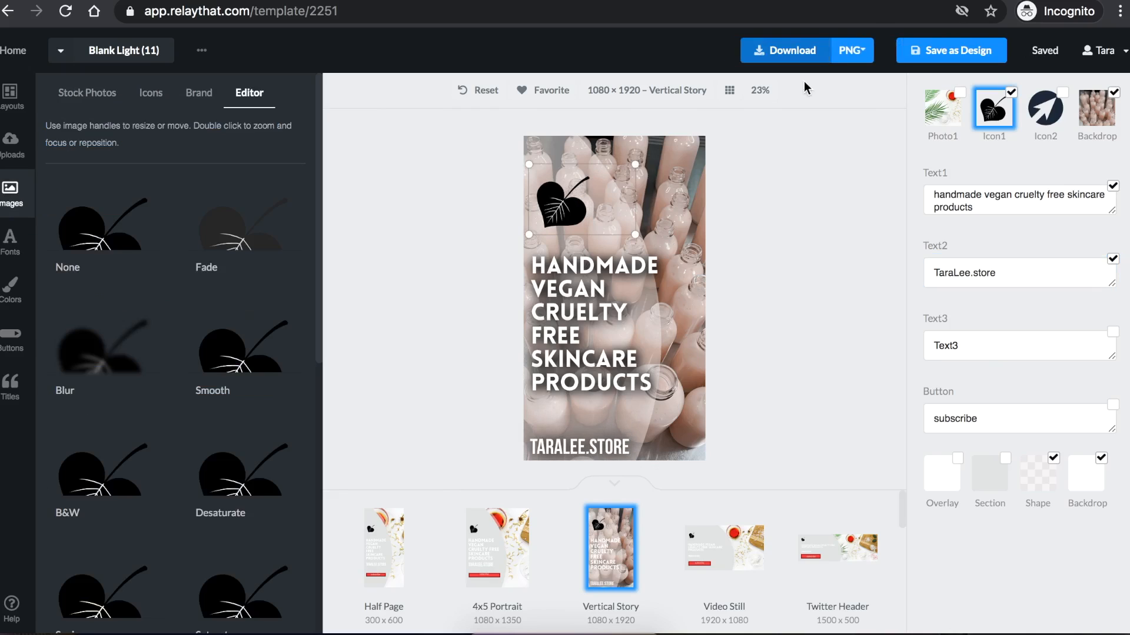
pyautogui.click(830, 184)
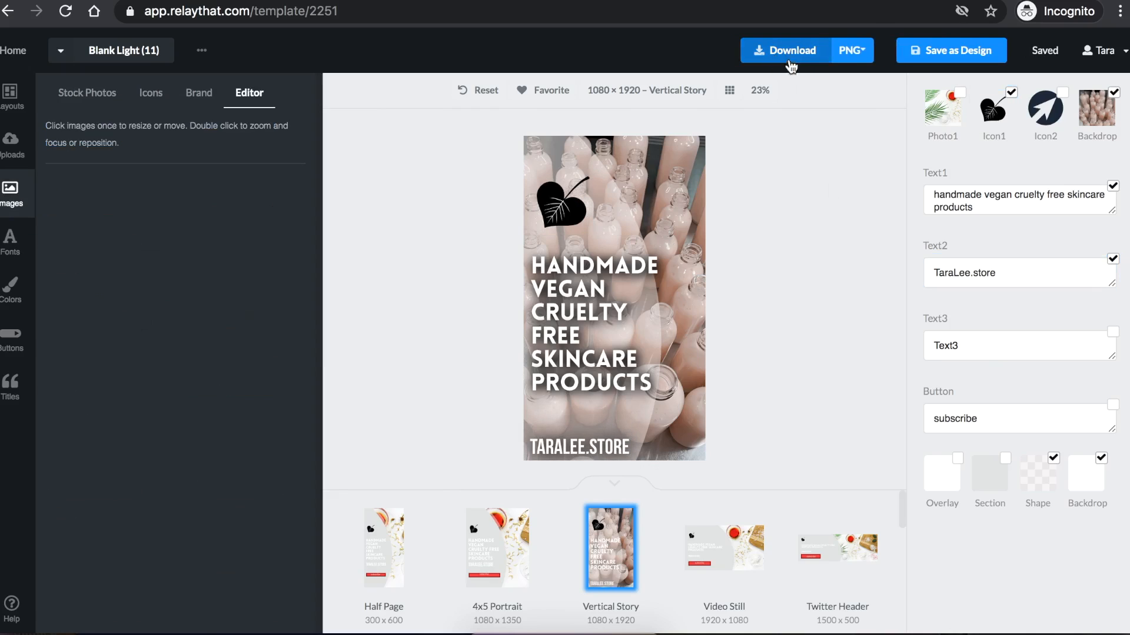
pyautogui.click(865, 52)
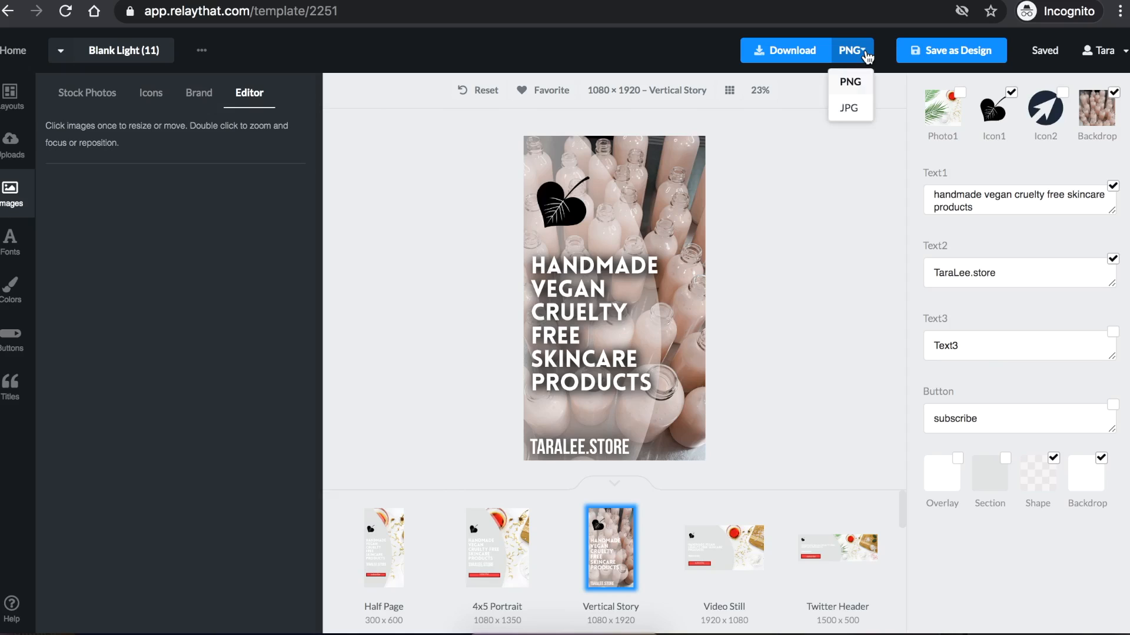
pyautogui.click(830, 206)
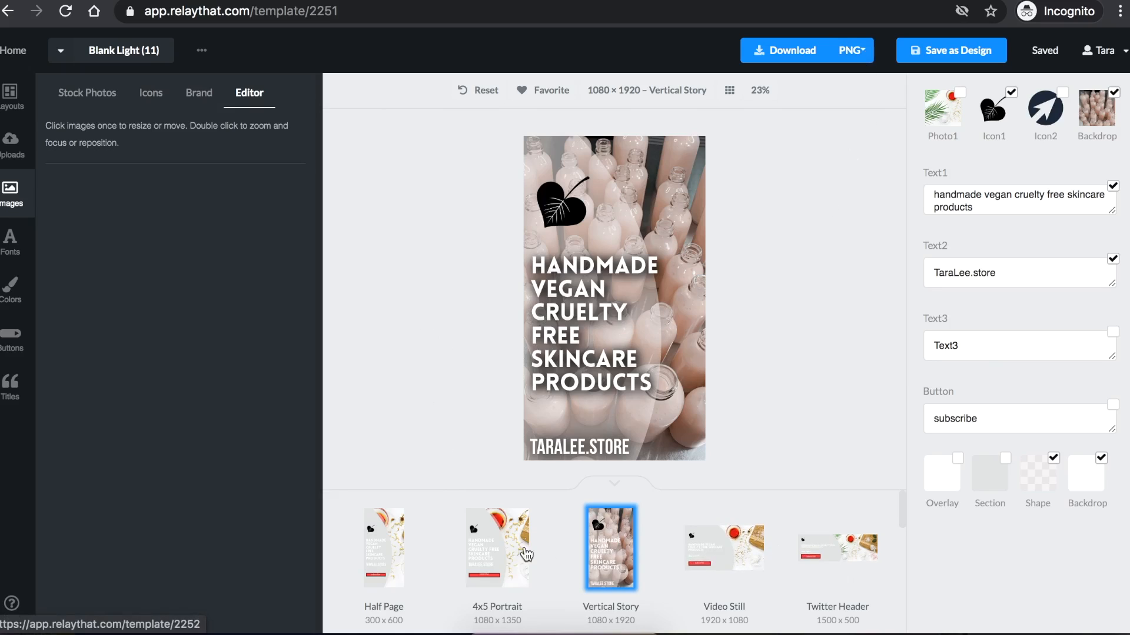
# Return to the saved designs overview and create a new workspace from the Blank Light preset.
pyautogui.click(13, 50)
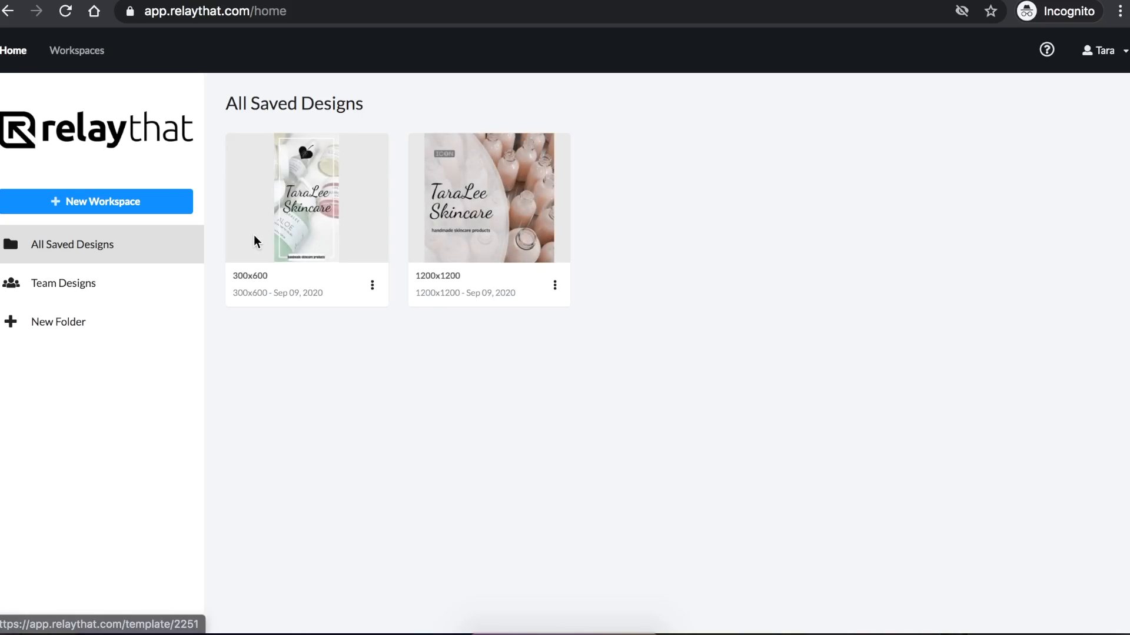
pyautogui.click(110, 203)
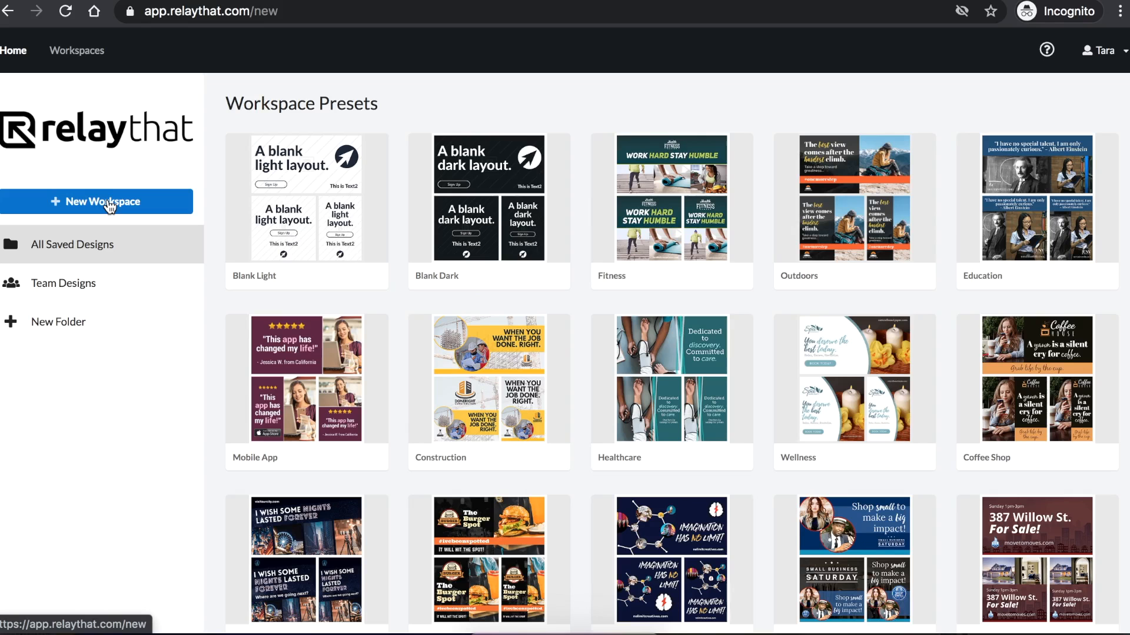
pyautogui.click(328, 231)
# Browse the Medium Rectangle ad layouts and open the one with five gold stars above the headline.
pyautogui.click(20, 100)
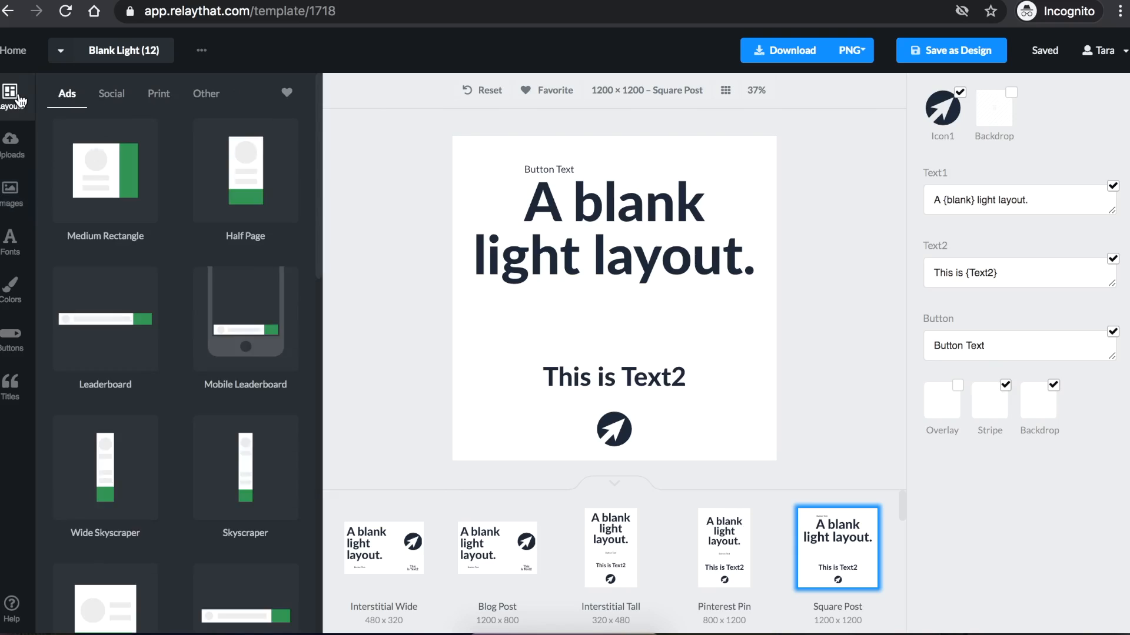
pyautogui.click(125, 207)
pyautogui.scroll(-3, 156, 418)
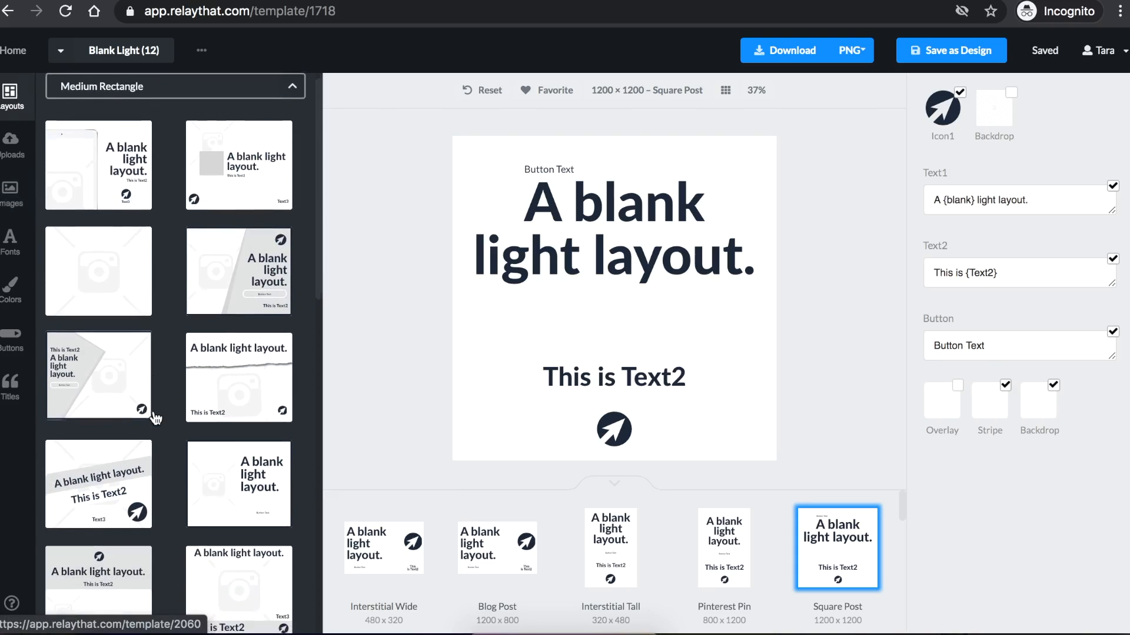
pyautogui.scroll(-10, 156, 419)
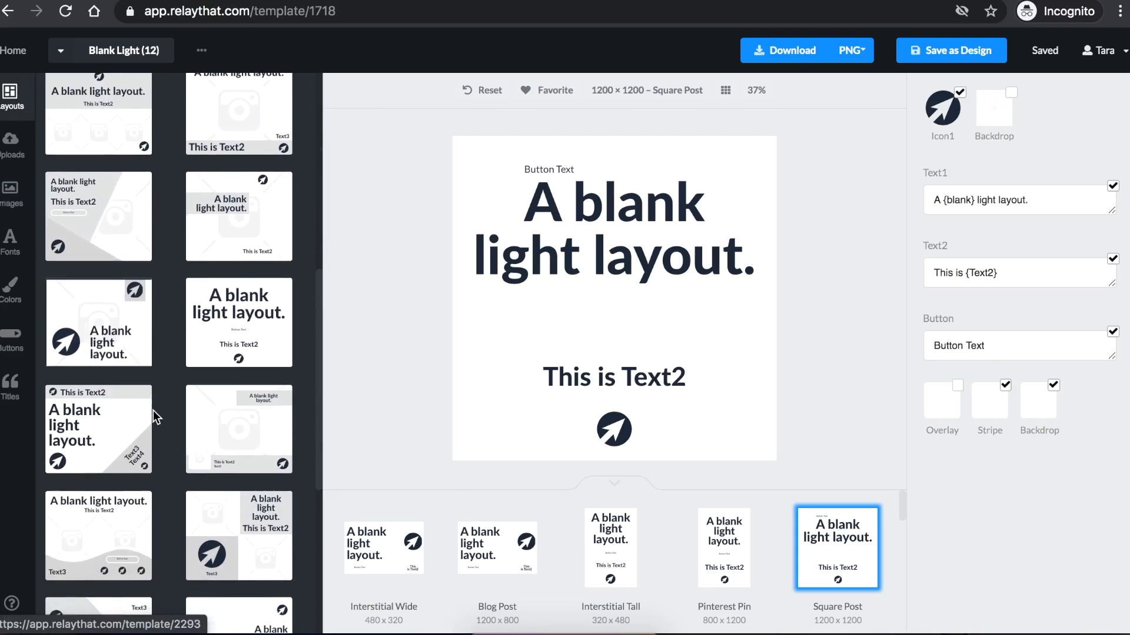
pyautogui.scroll(-3, 156, 419)
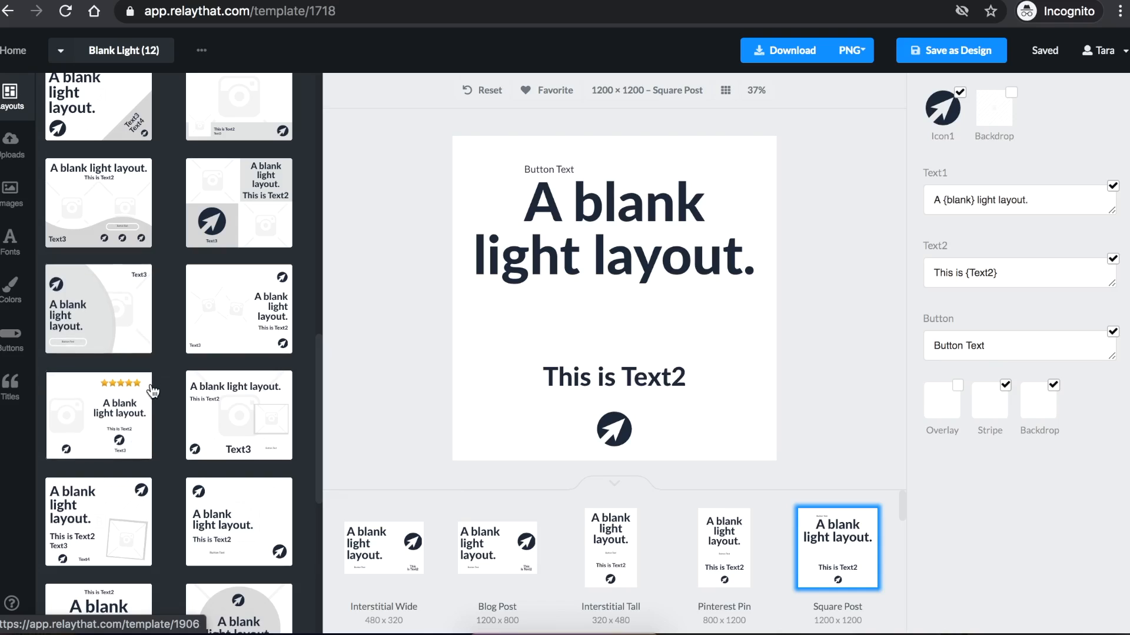
pyautogui.scroll(-3, 152, 391)
pyautogui.click(106, 311)
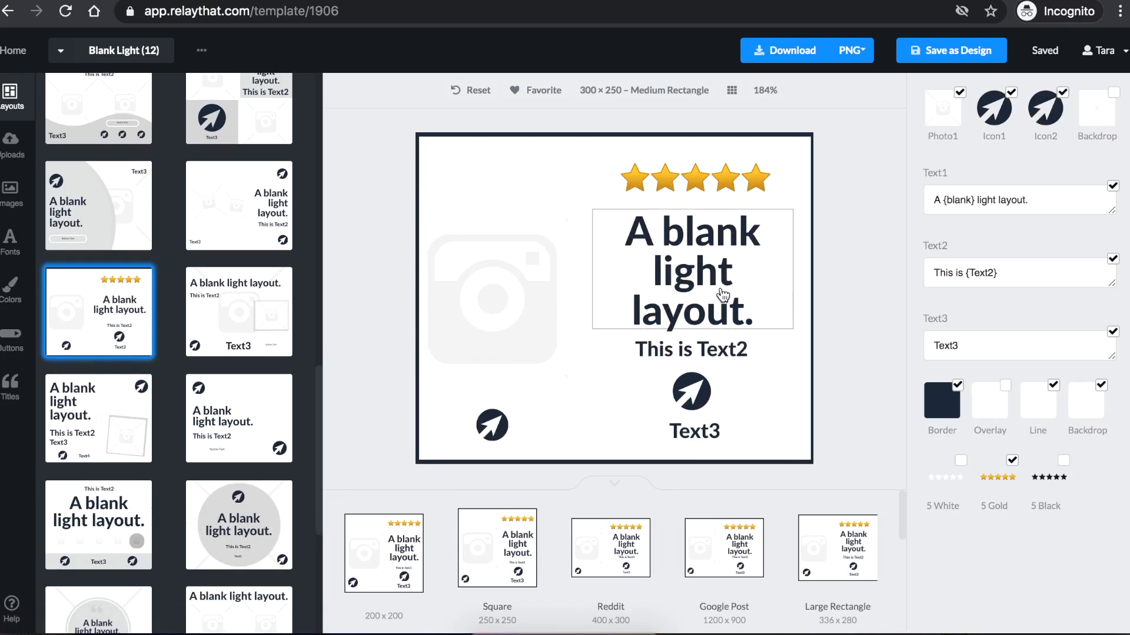
# Replace the Icon1 arrow below the Text2 line with the uploaded black leaf graphic and enlarge it.
pyautogui.click(648, 229)
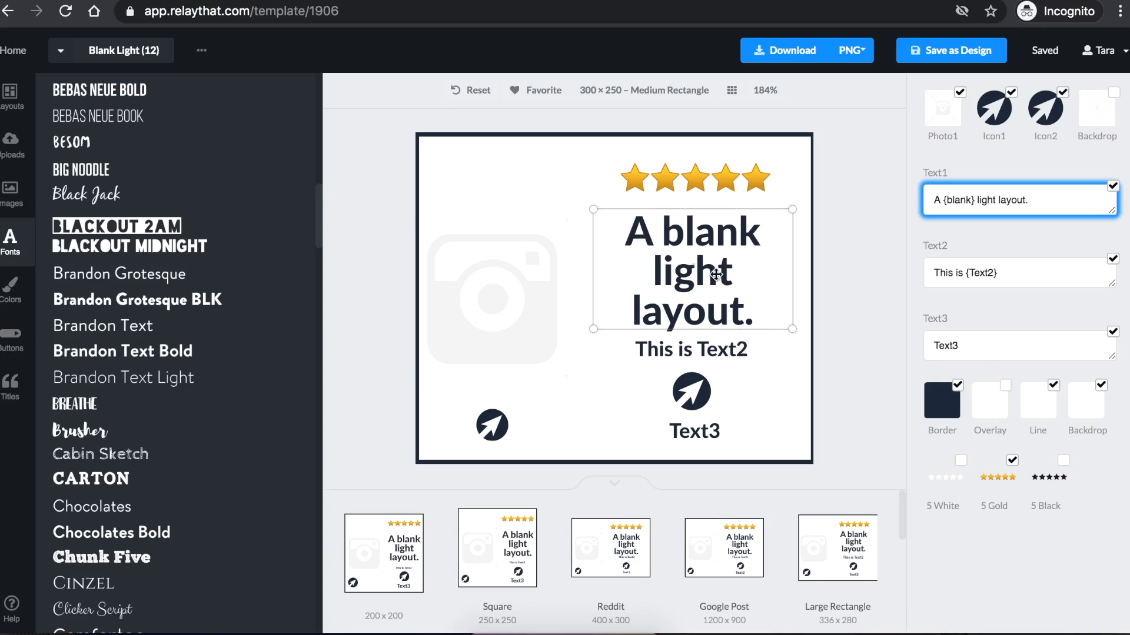
pyautogui.click(10, 95)
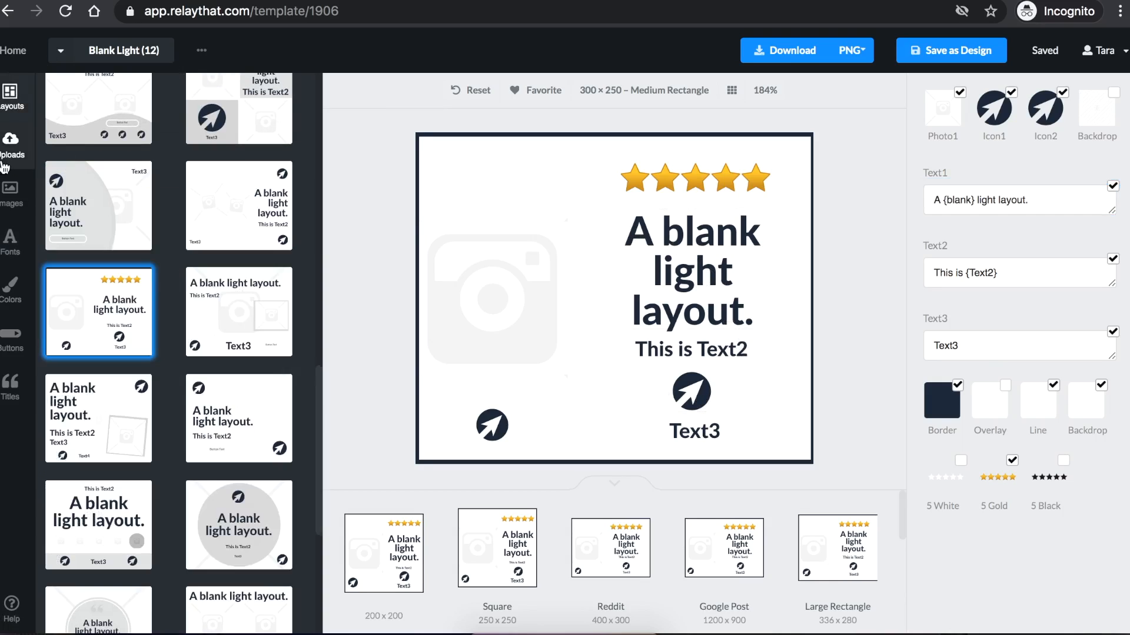
pyautogui.click(203, 96)
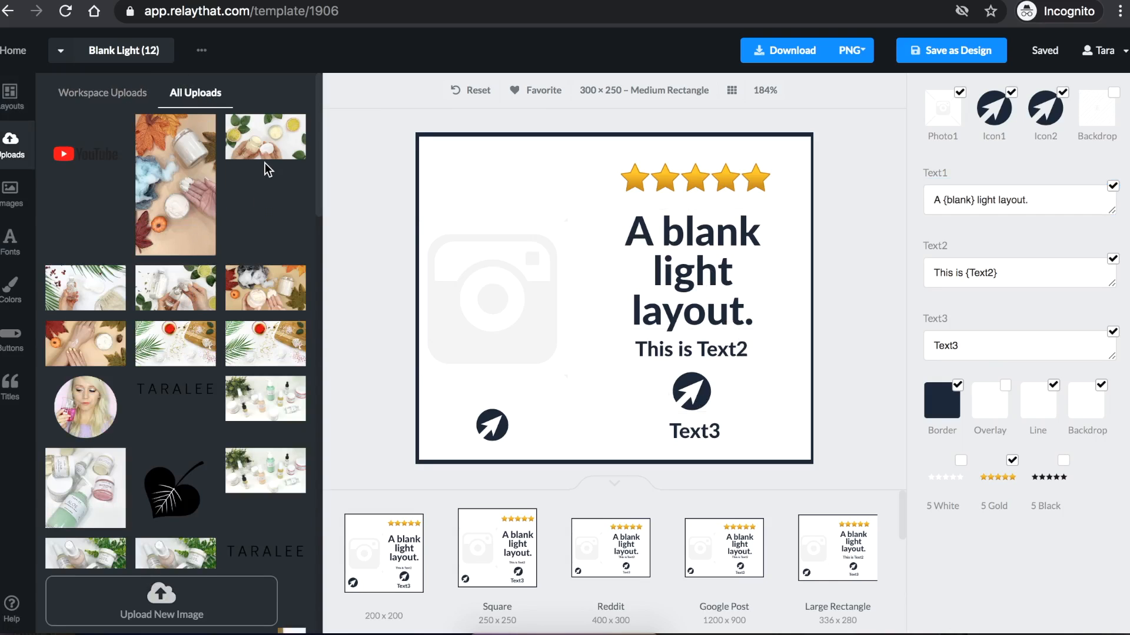
pyautogui.scroll(-4, 209, 390)
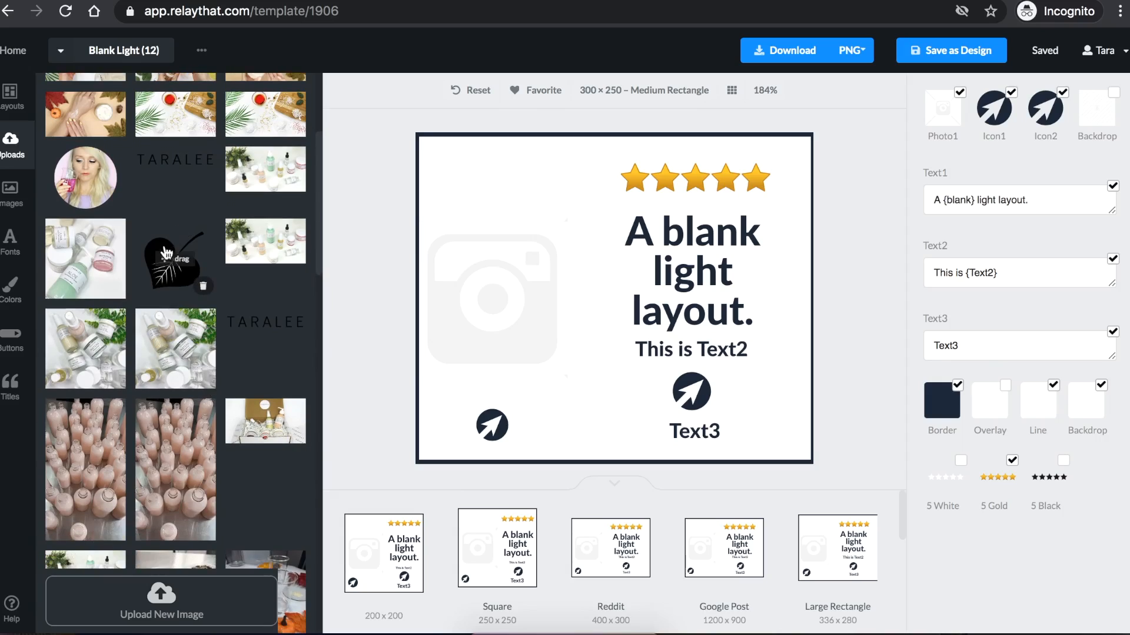
pyautogui.moveTo(165, 266); pyautogui.dragTo(694, 398)
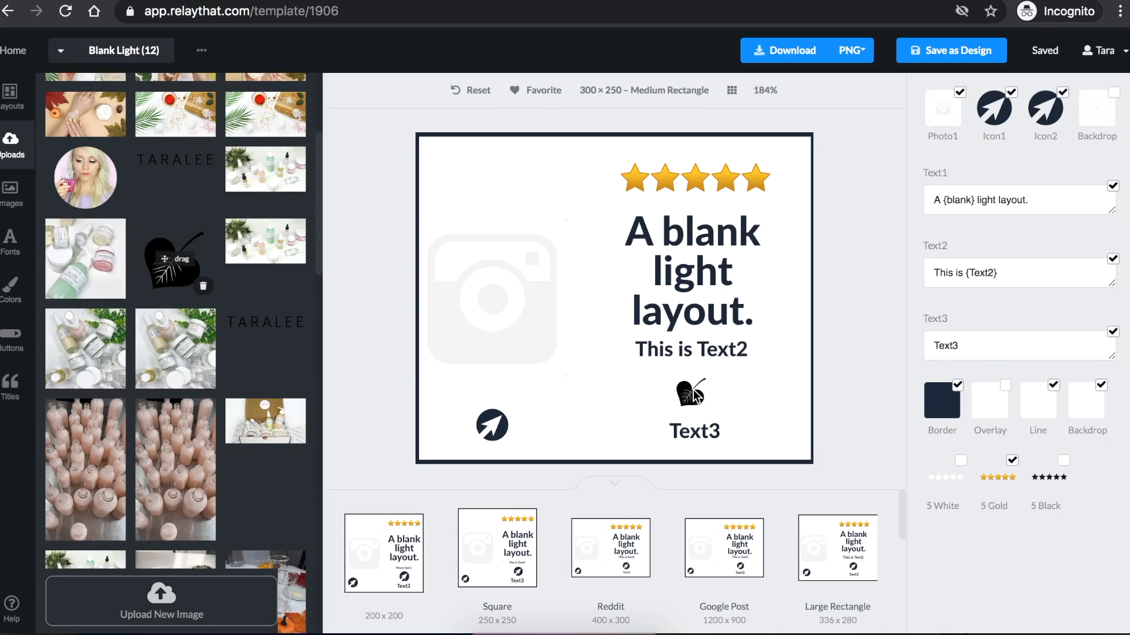
pyautogui.click(743, 380)
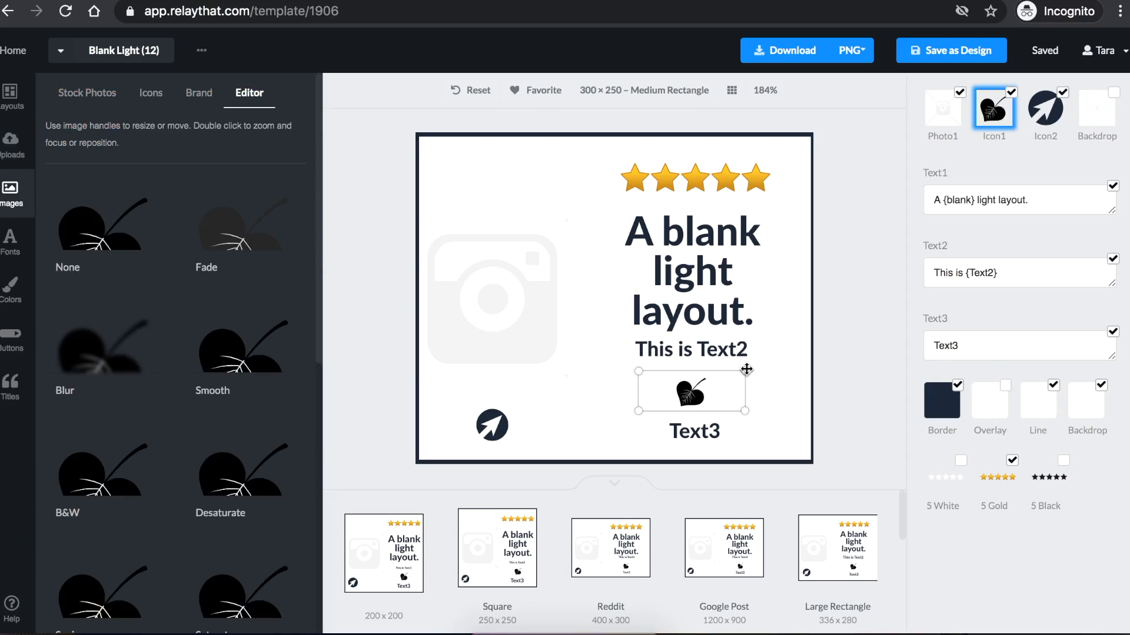
pyautogui.moveTo(751, 363); pyautogui.dragTo(768, 353)
# Fill the Photo1 placeholder with the uploaded photo of the open cream jar and autumn leaves.
pyautogui.click(11, 144)
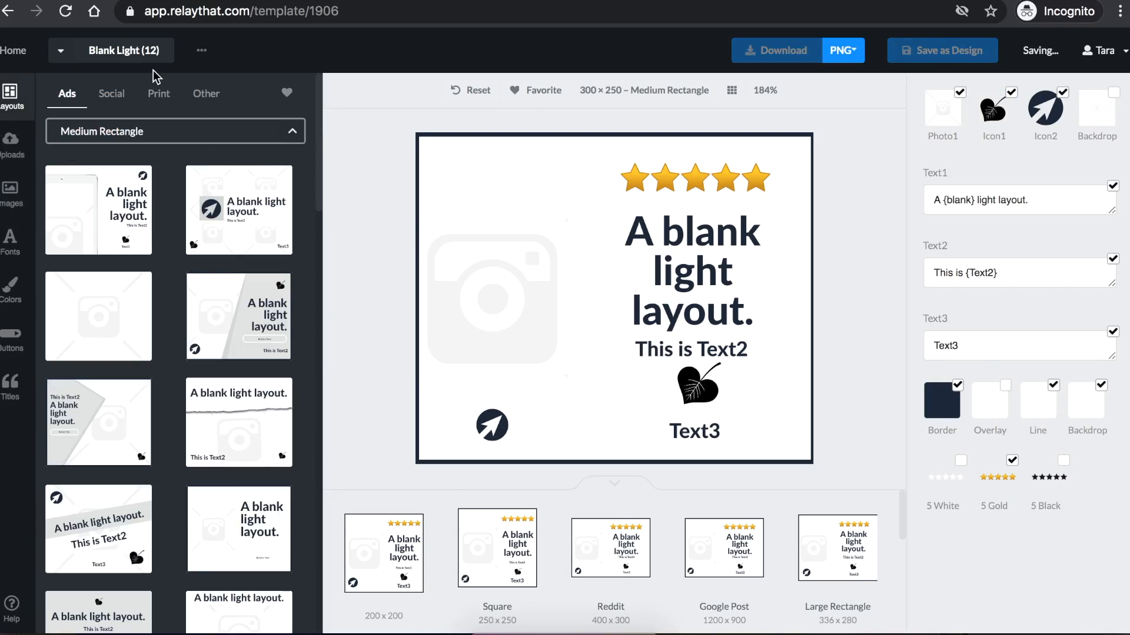
pyautogui.scroll(-10, 167, 428)
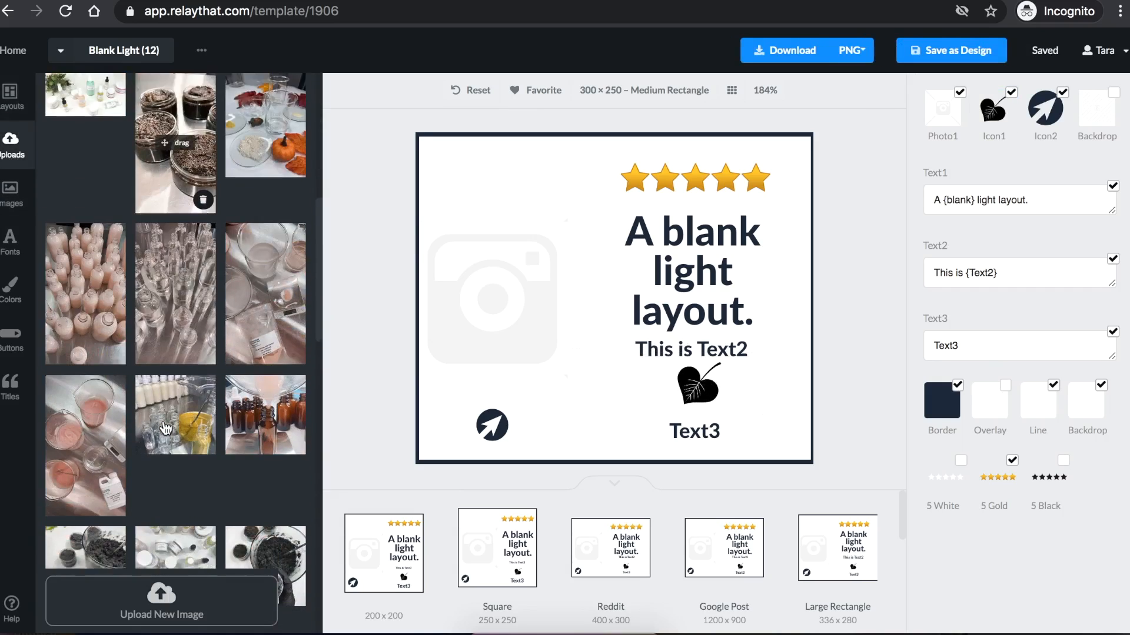
pyautogui.scroll(-1, 170, 382)
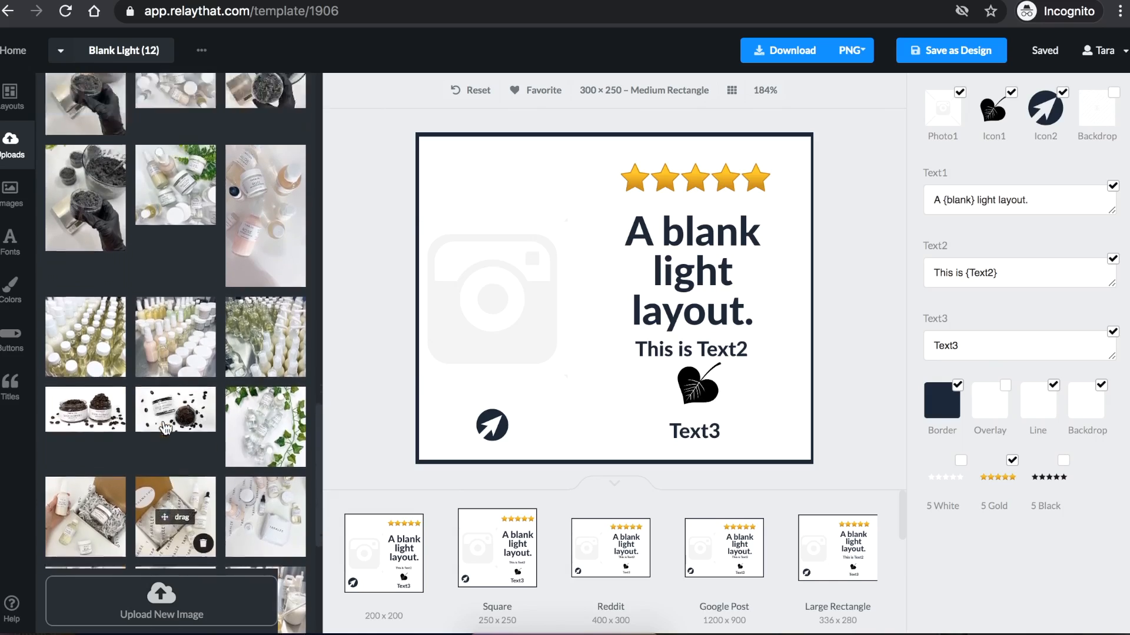
pyautogui.scroll(-5, 235, 370)
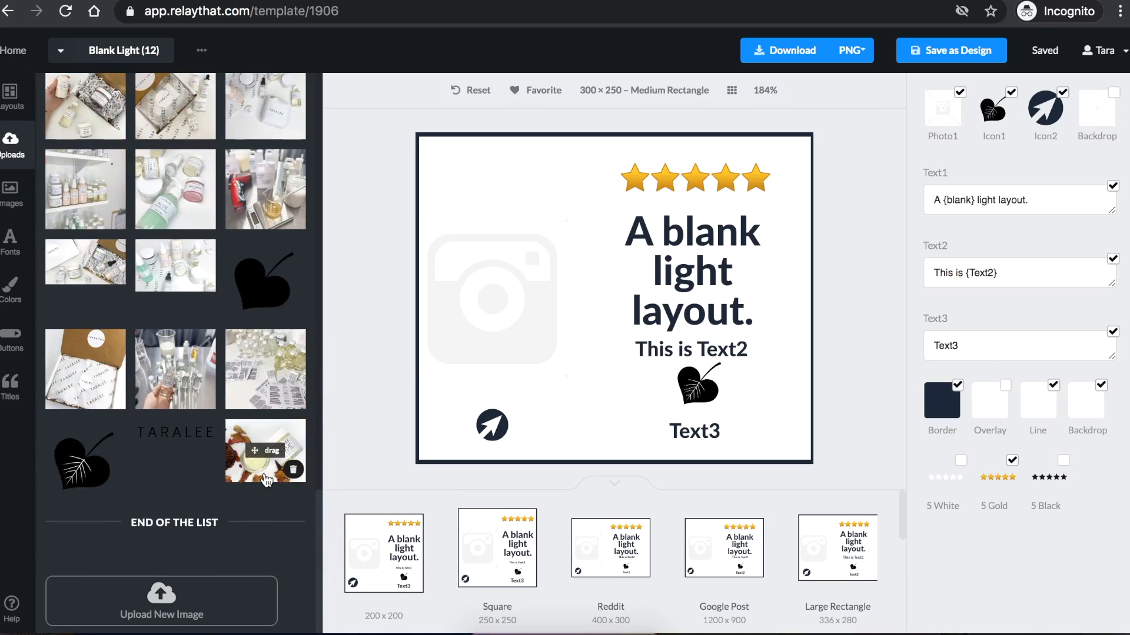
pyautogui.moveTo(258, 455); pyautogui.dragTo(481, 263)
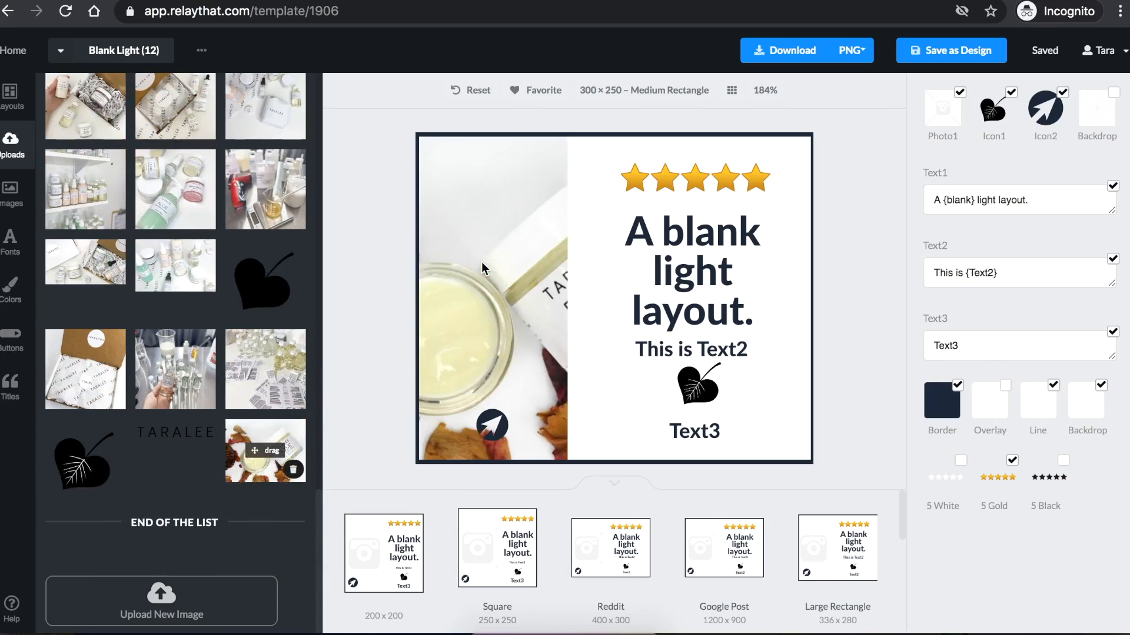
# Hide the white backdrop behind the text and enlarge the cream-jar photo to cover the whole canvas.
pyautogui.click(593, 419)
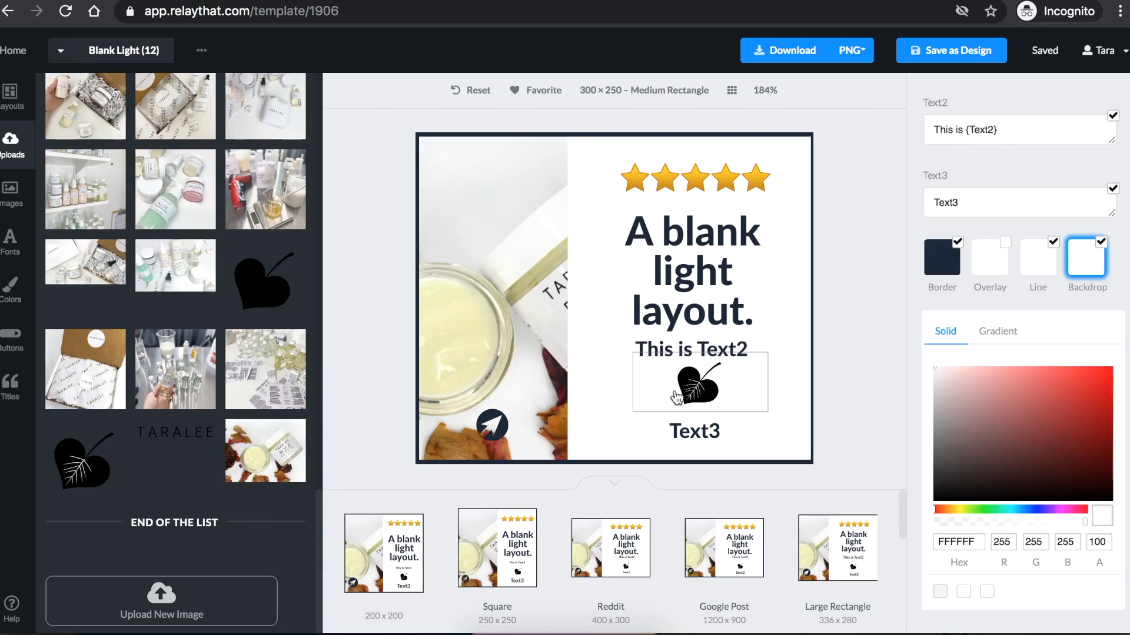
pyautogui.click(1100, 243)
pyautogui.click(524, 367)
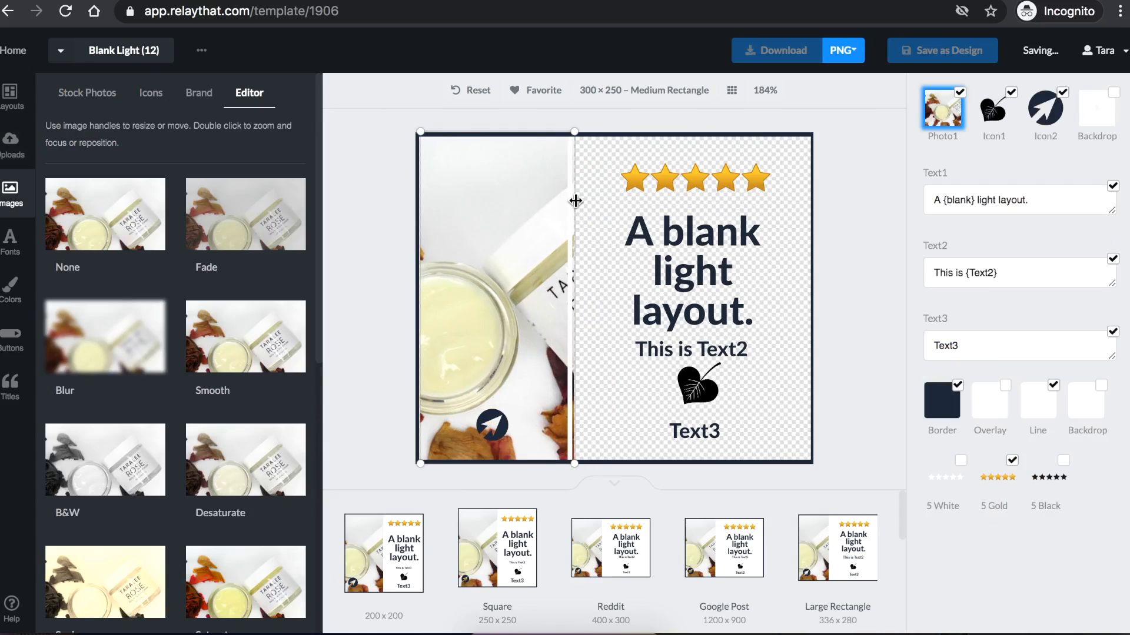
pyautogui.moveTo(576, 135); pyautogui.dragTo(834, 126)
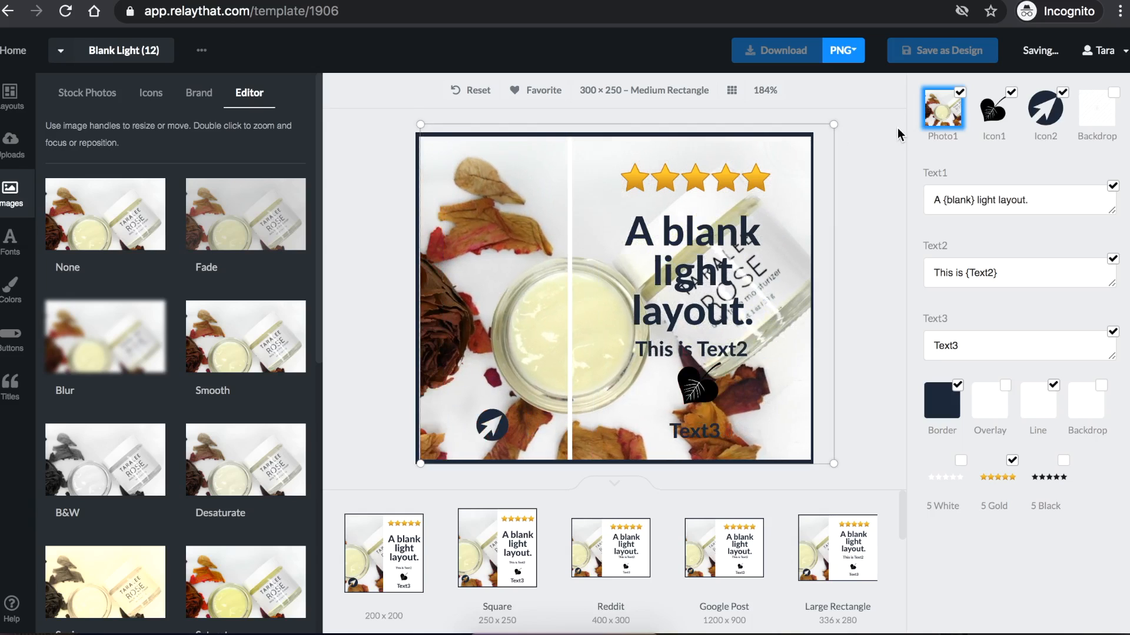
# Hide the vertical white line and set the border colour to white, FFFFFF.
pyautogui.click(571, 295)
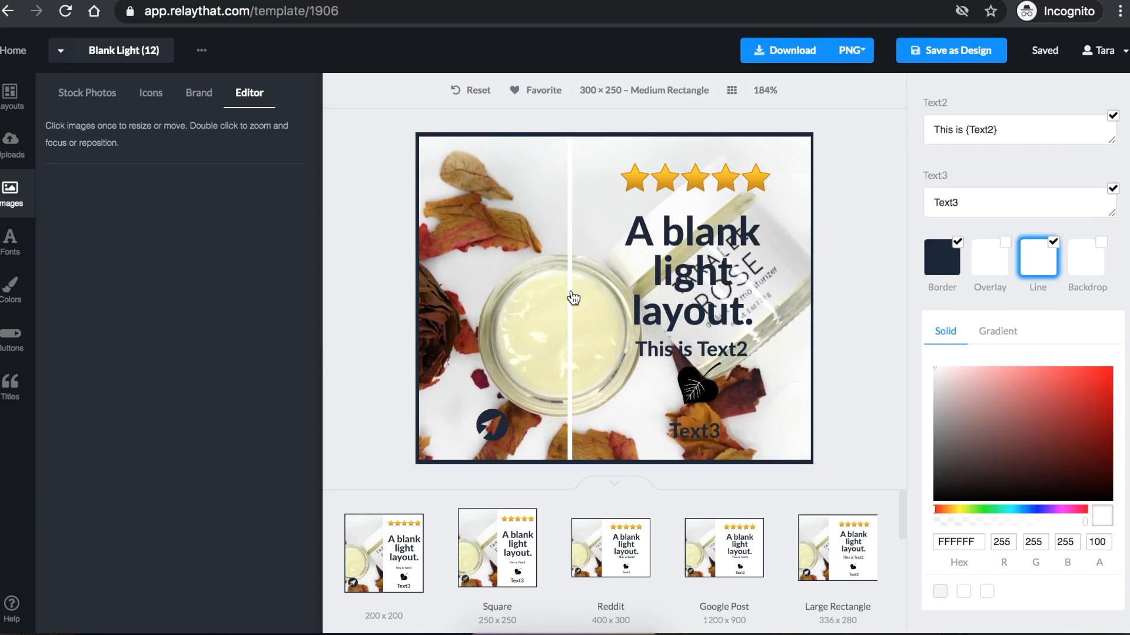
pyautogui.click(1053, 242)
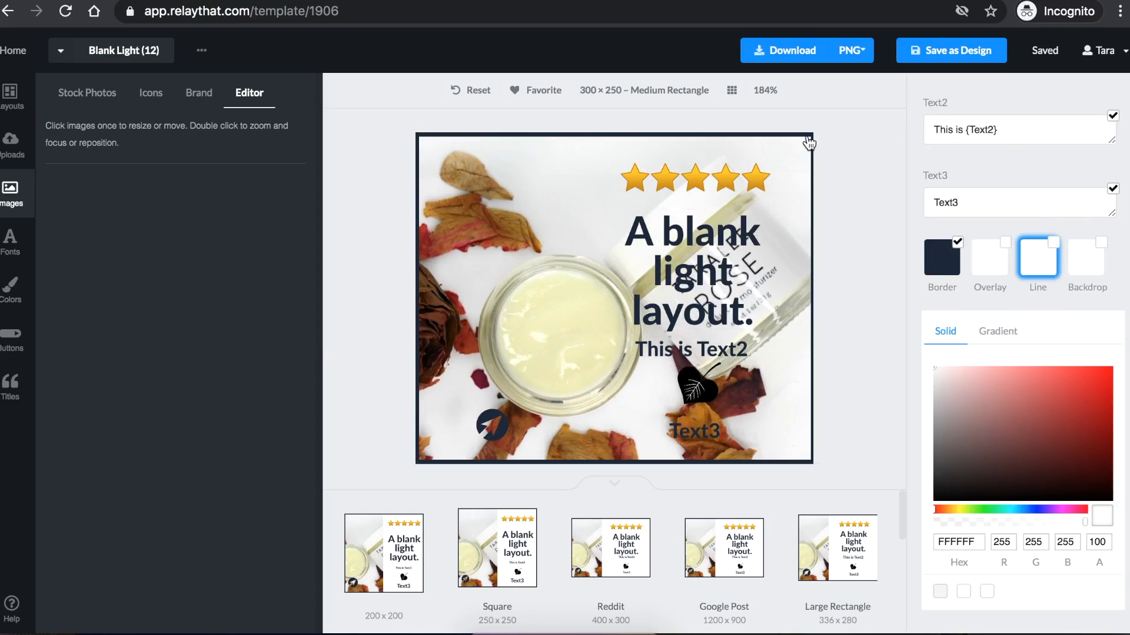
pyautogui.click(942, 258)
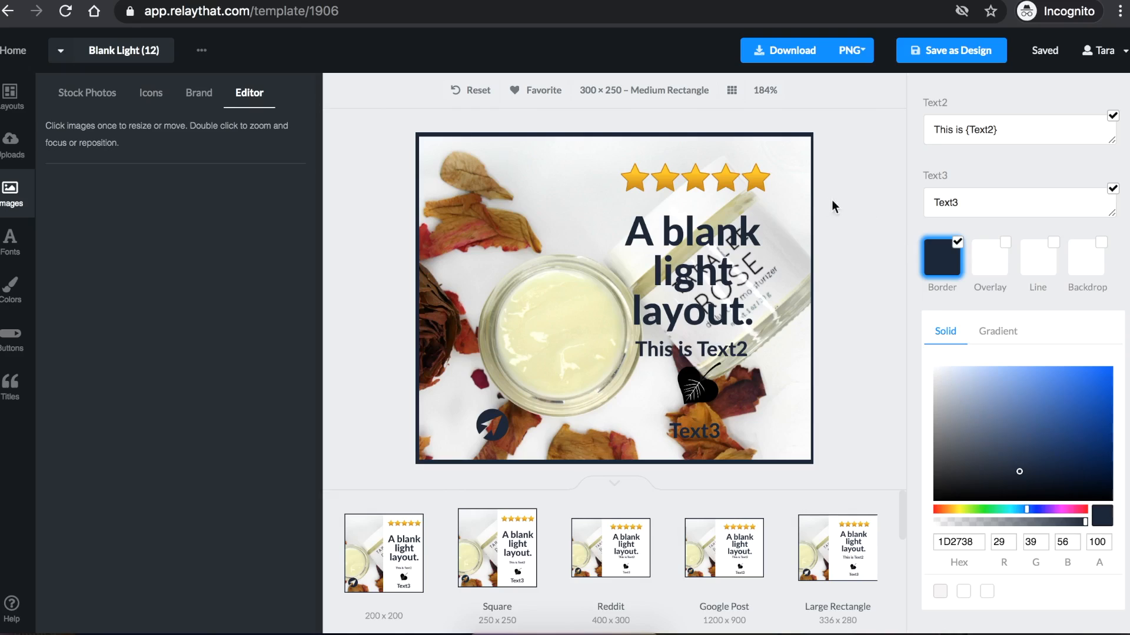
pyautogui.moveTo(1019, 471); pyautogui.dragTo(909, 344)
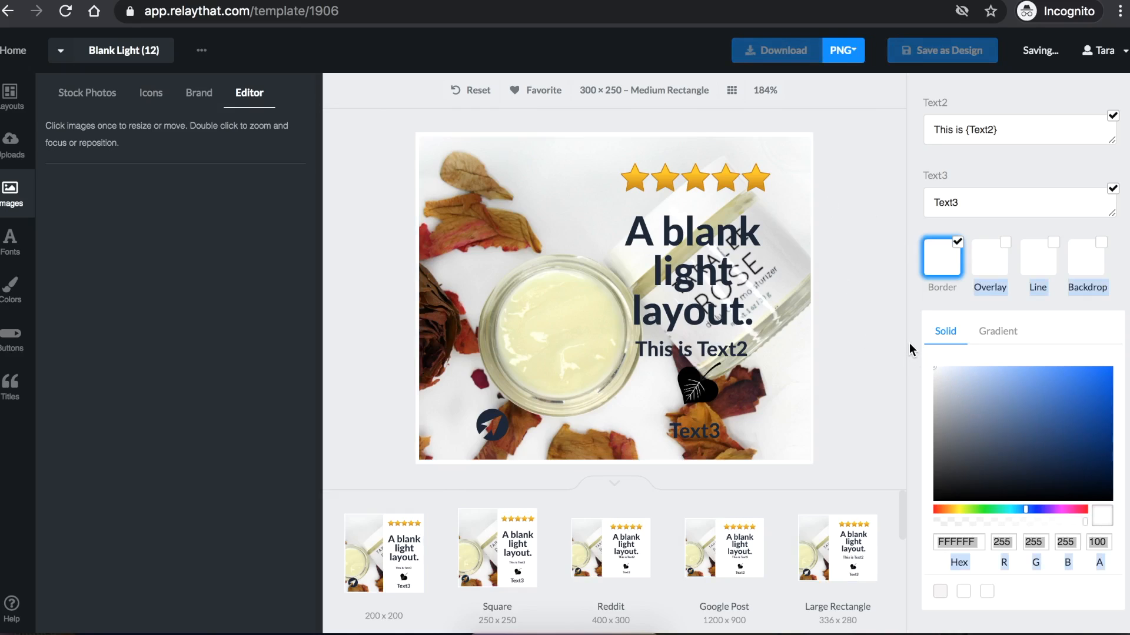
# Move the black leaf icon above the headline, just before the first gold star.
pyautogui.click(703, 391)
pyautogui.moveTo(679, 378); pyautogui.dragTo(563, 171)
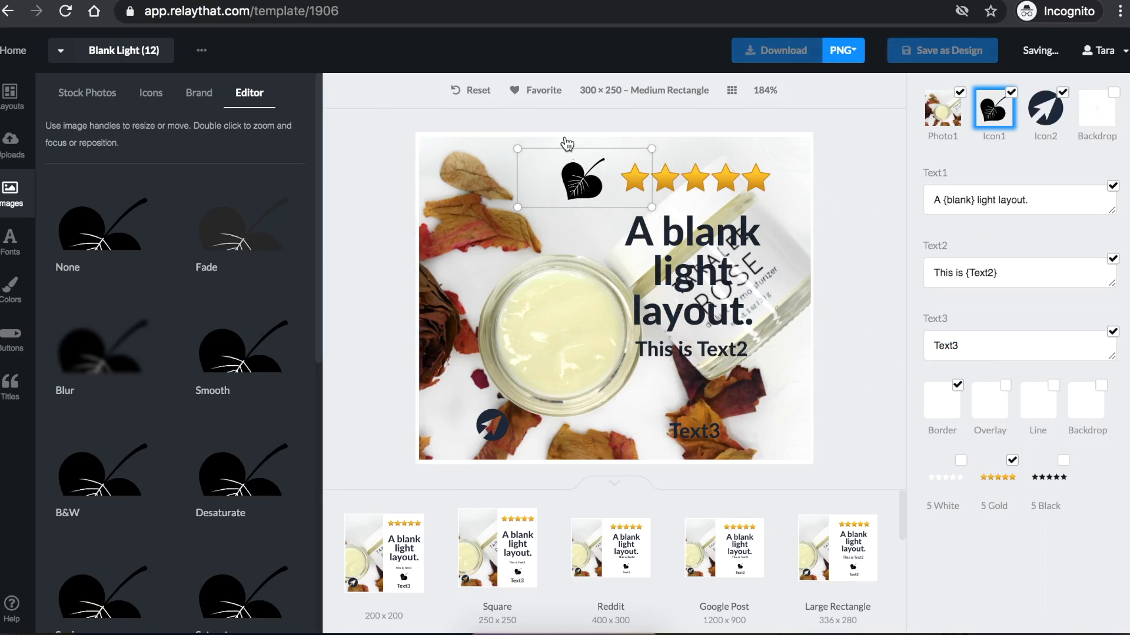
# Replace the Text3 line at the foot of the ad with "TaraLee.store".
pyautogui.click(721, 441)
pyautogui.doubleClick(1020, 340)
pyautogui.write('TaraLee.store')
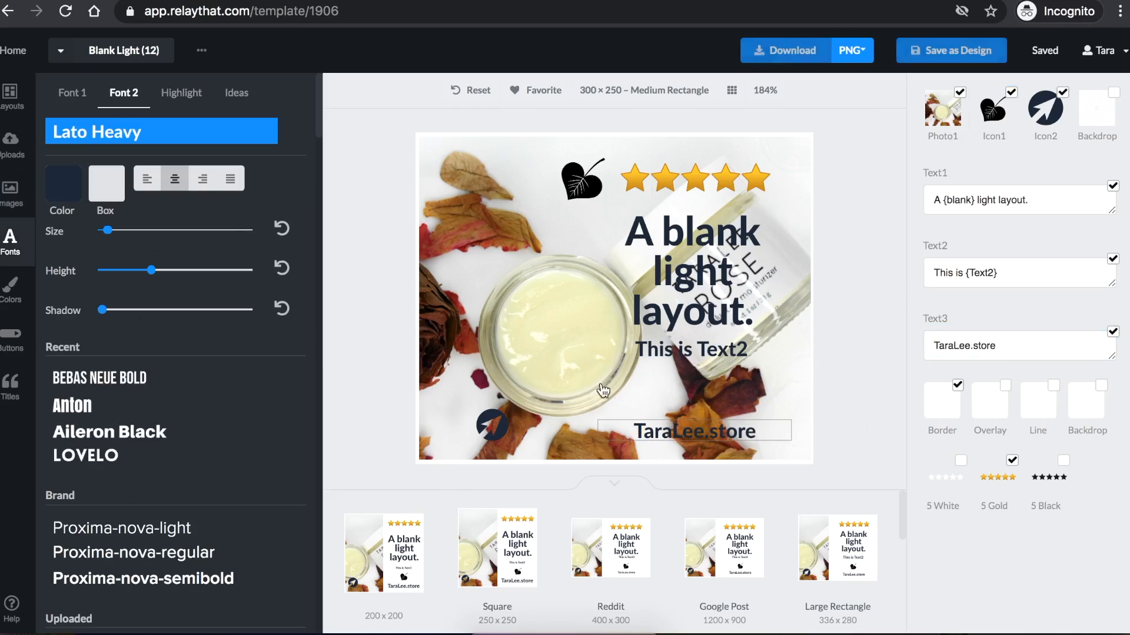
# Set the Font 2 colour to white, FFFFFF, and raise its shadow to about half strength.
pyautogui.click(55, 186)
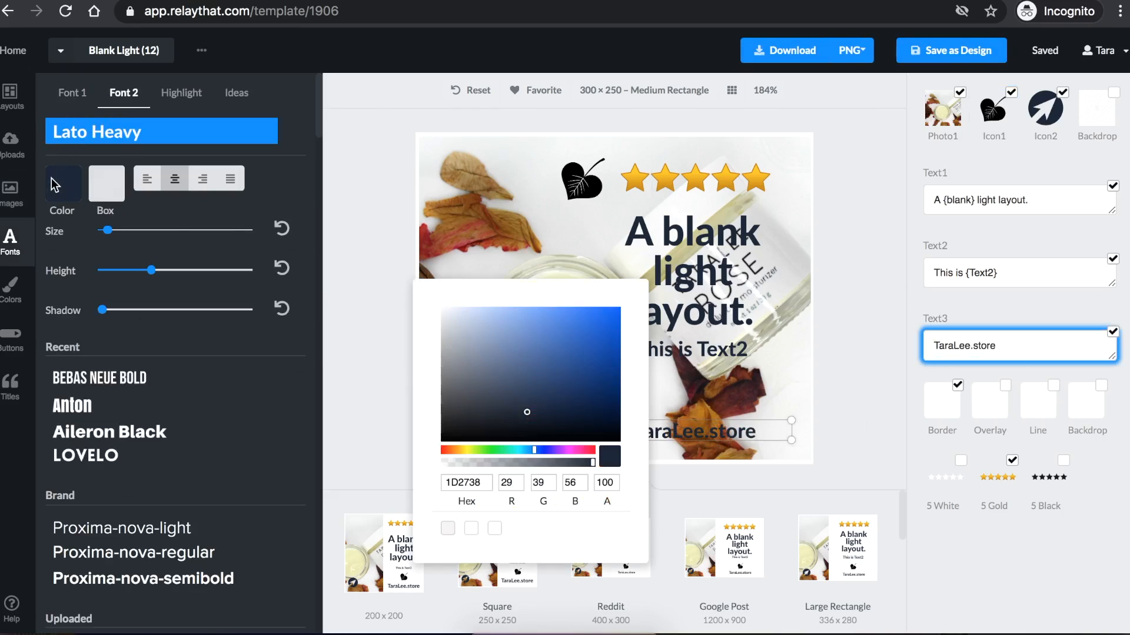
pyautogui.moveTo(442, 309); pyautogui.dragTo(407, 271)
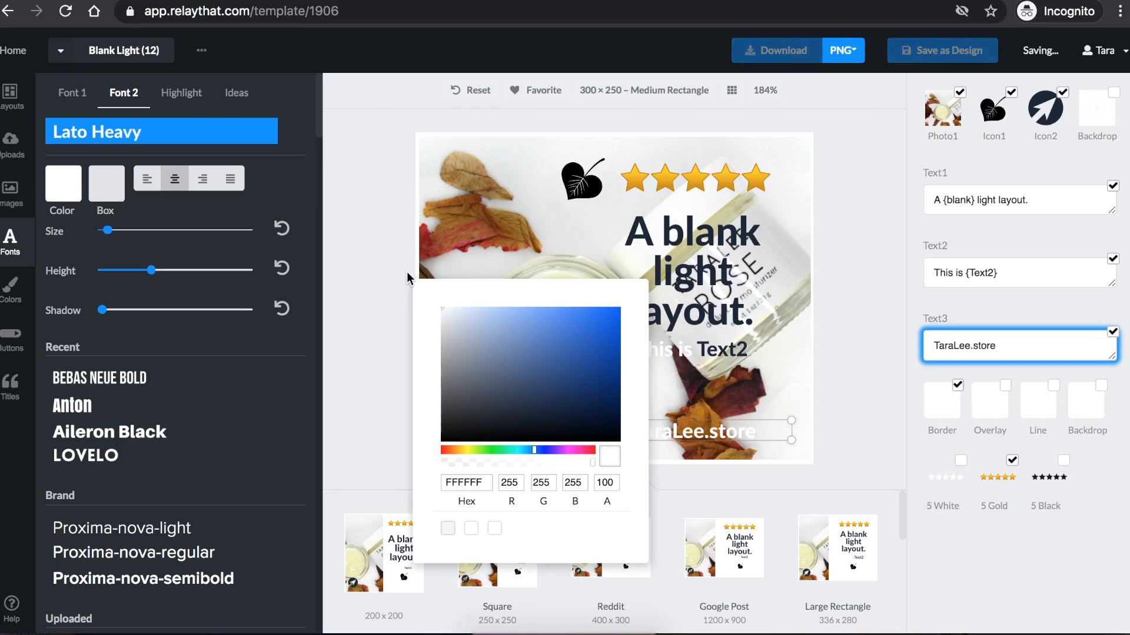
pyautogui.click(169, 314)
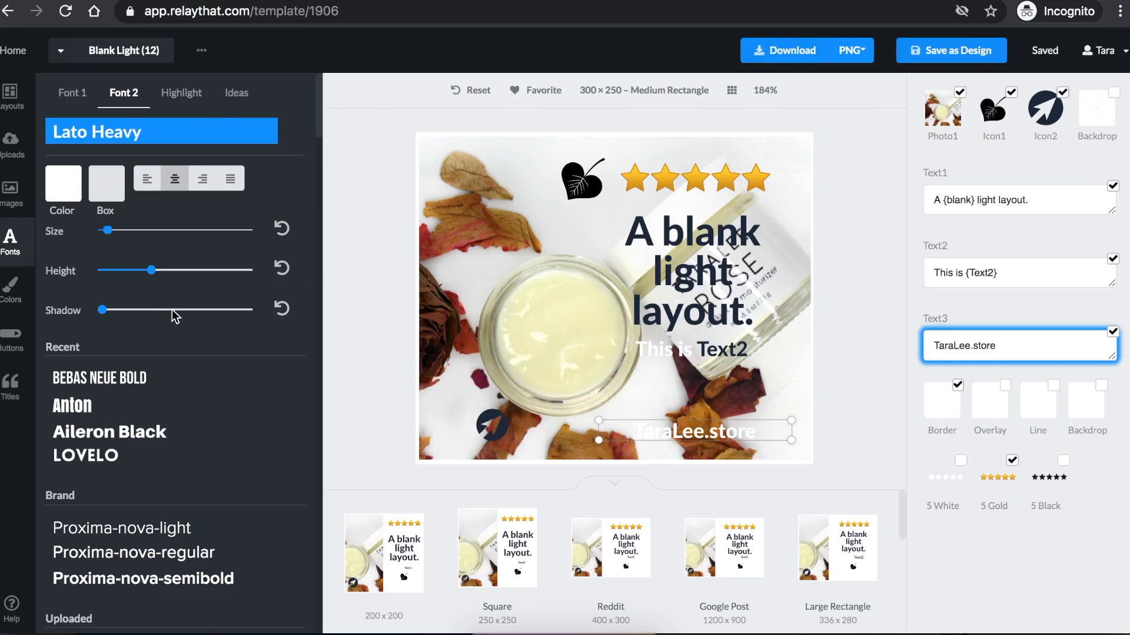
pyautogui.click(169, 310)
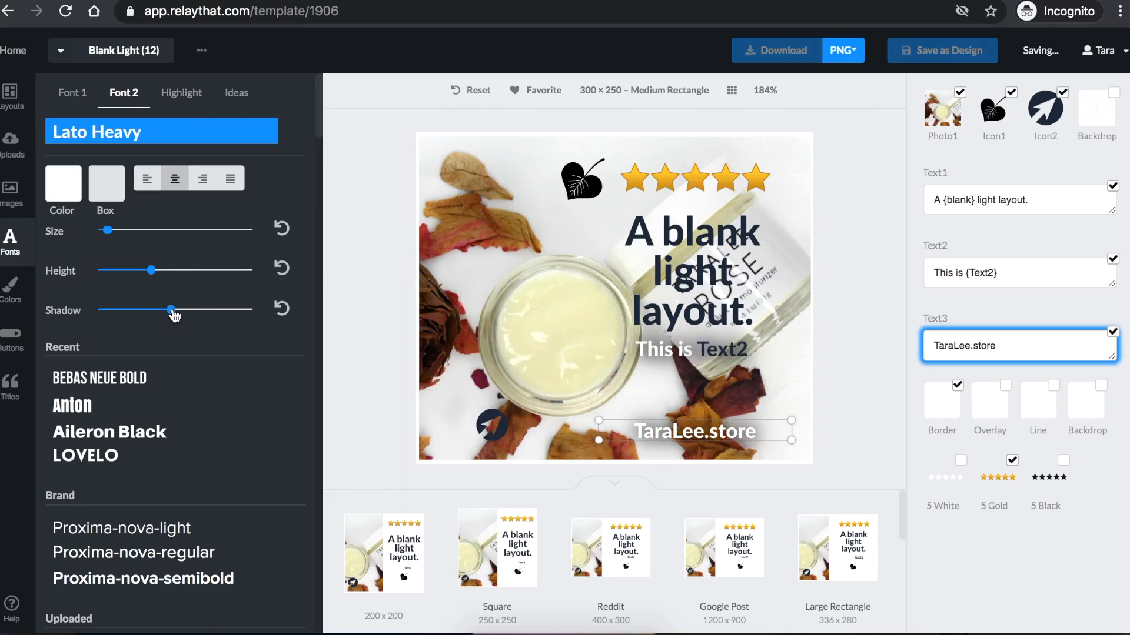
# Try Anton and Aileron Black on the TaraLee.store line, settle on the Lovelo font, and enlarge the text out to the canvas edge.
pyautogui.click(122, 407)
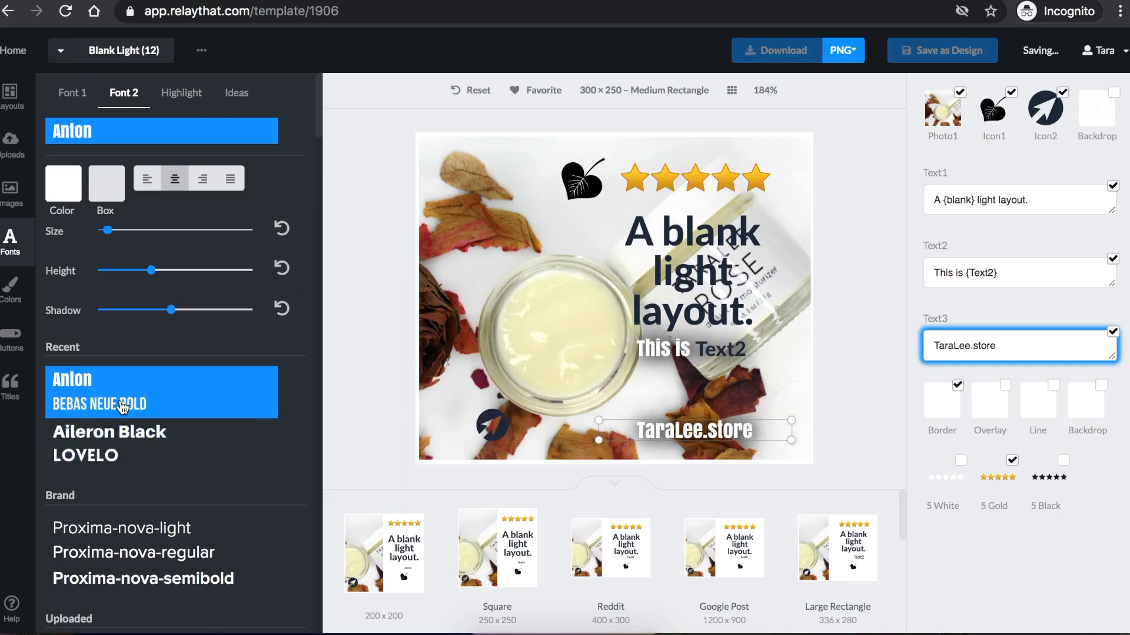
pyautogui.click(130, 437)
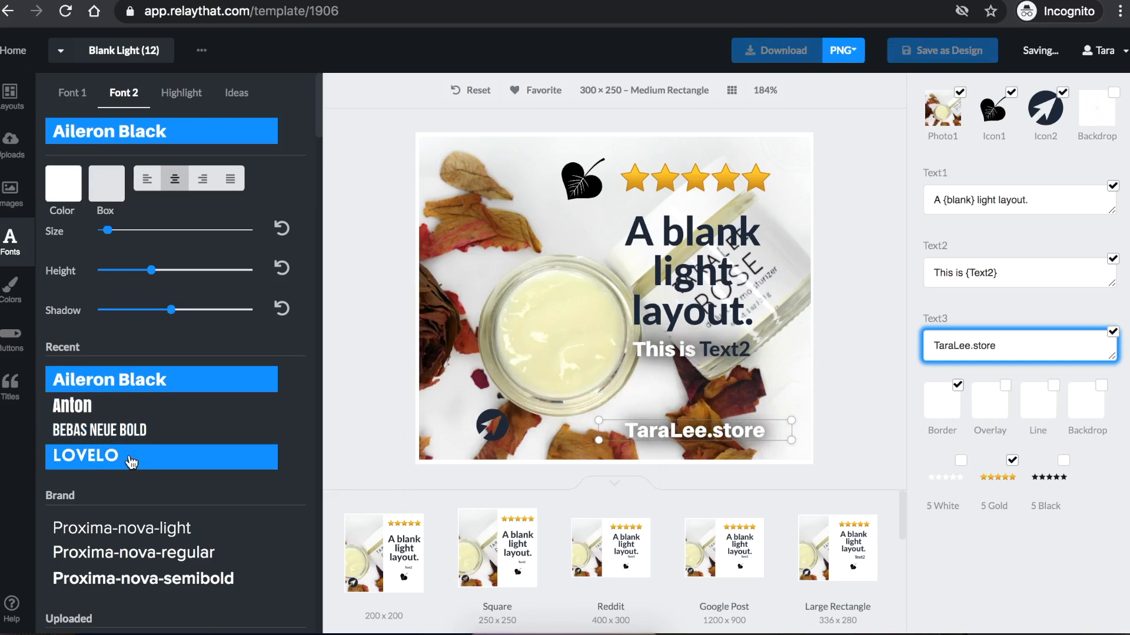
pyautogui.click(131, 463)
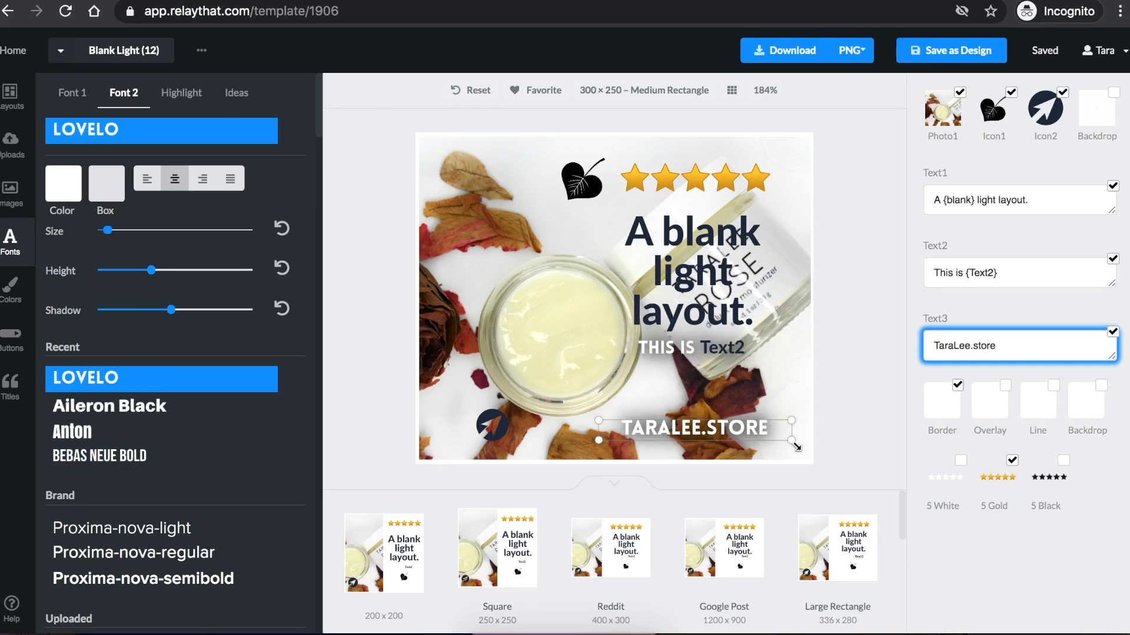
pyautogui.moveTo(797, 447); pyautogui.dragTo(838, 469)
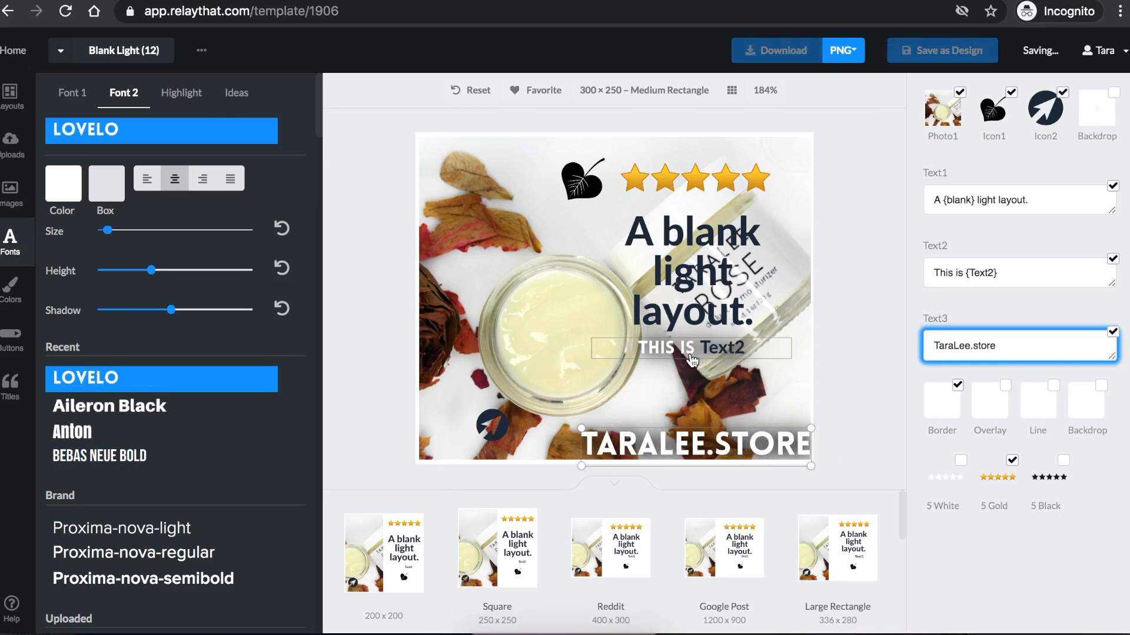
# Hide the Text2 line and replace the Text1 headline with "best moisturizer ever!".
pyautogui.click(816, 357)
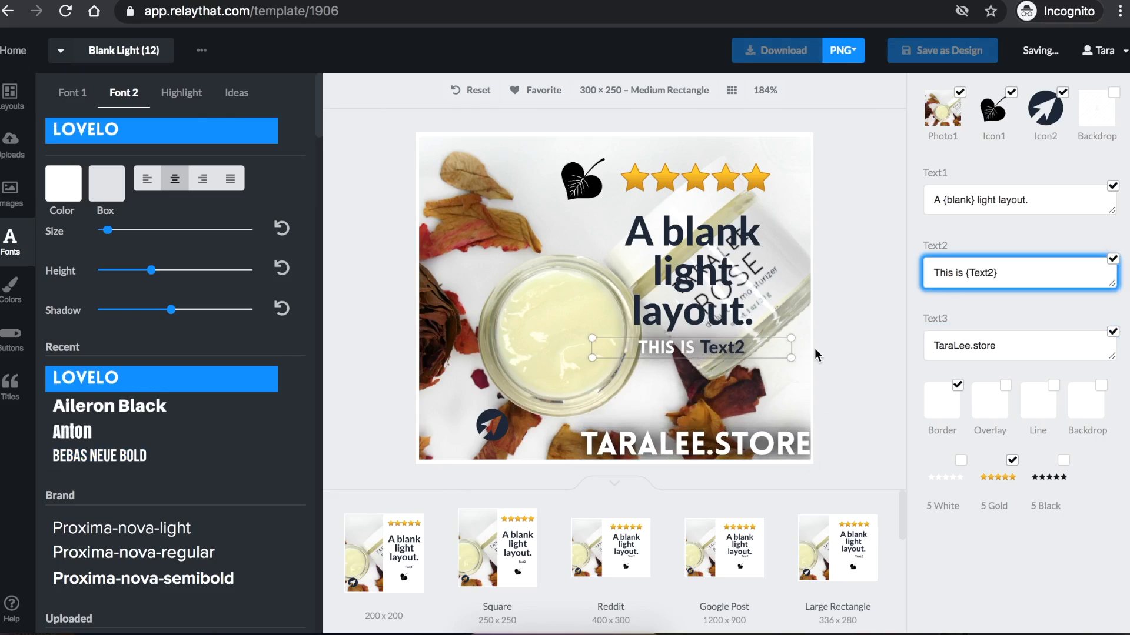
pyautogui.click(1117, 263)
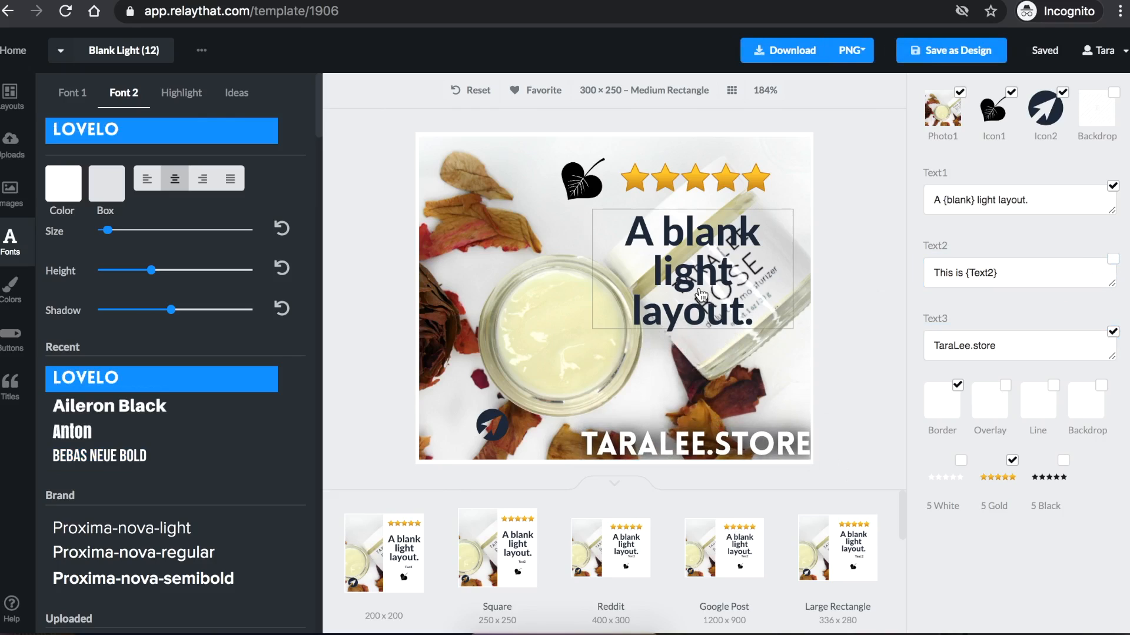
pyautogui.click(756, 315)
pyautogui.tripleClick(997, 186)
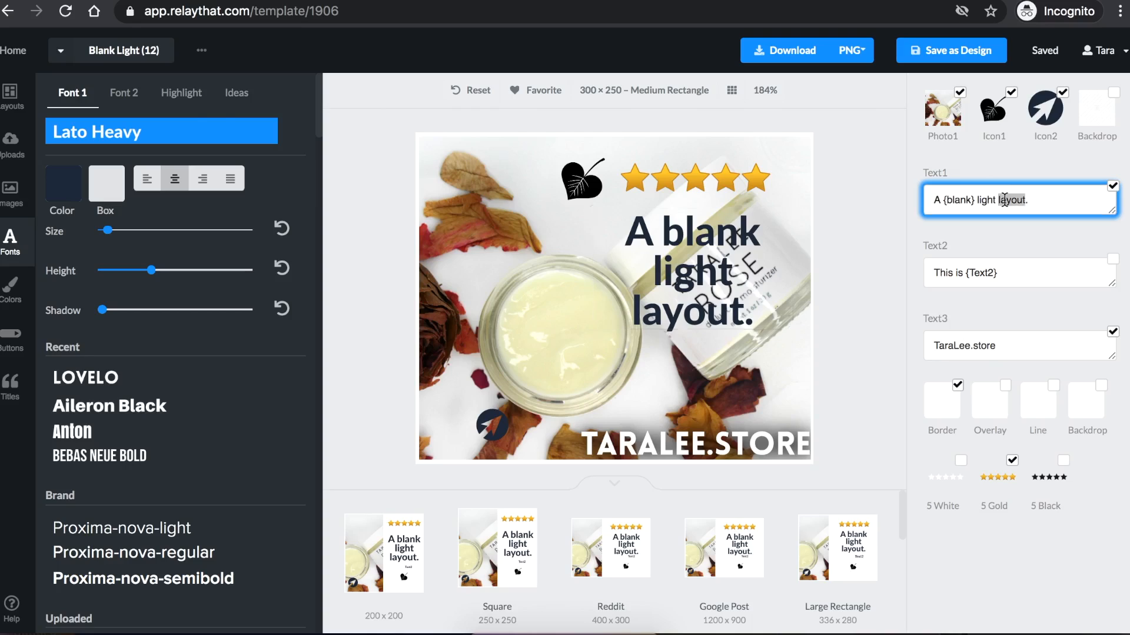
pyautogui.write('best moi')
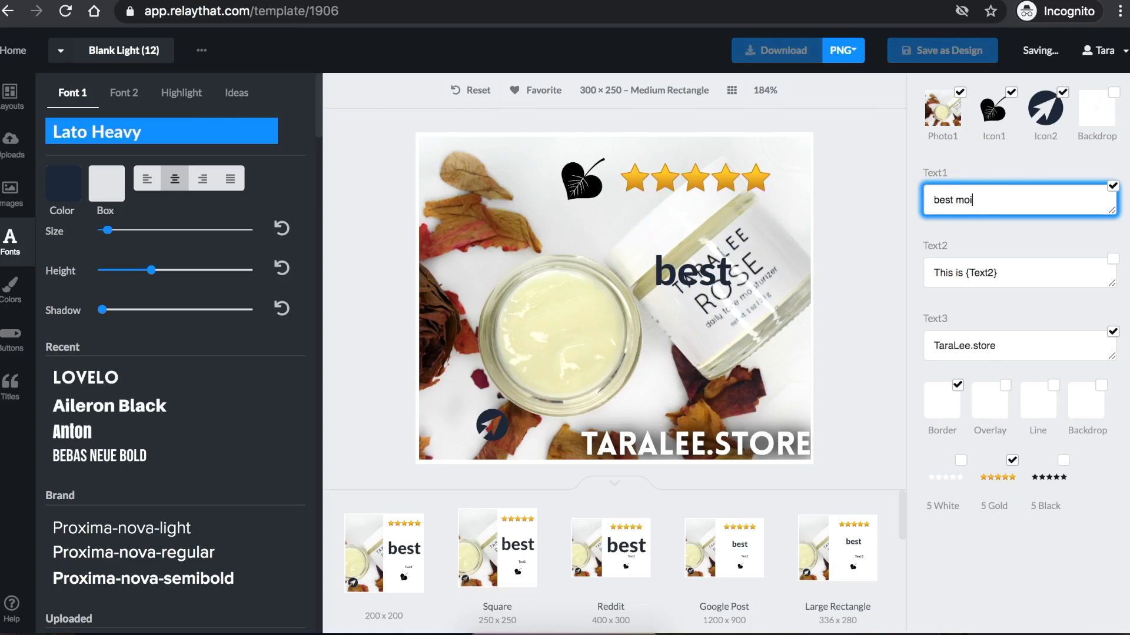
pyautogui.write('sturizer ever')
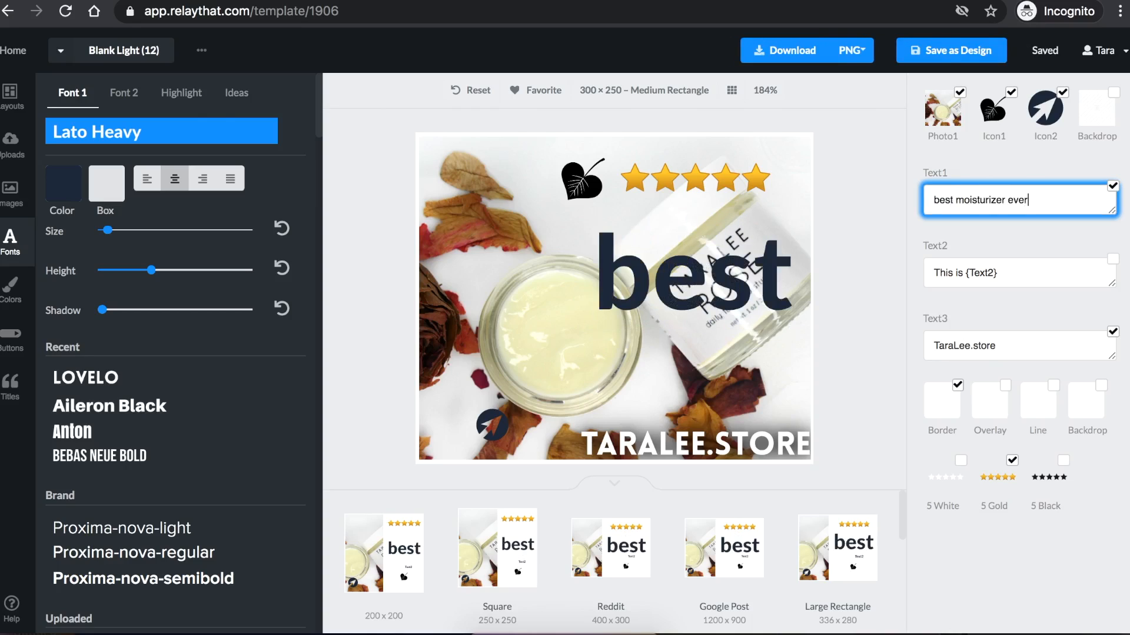
pyautogui.write('!')
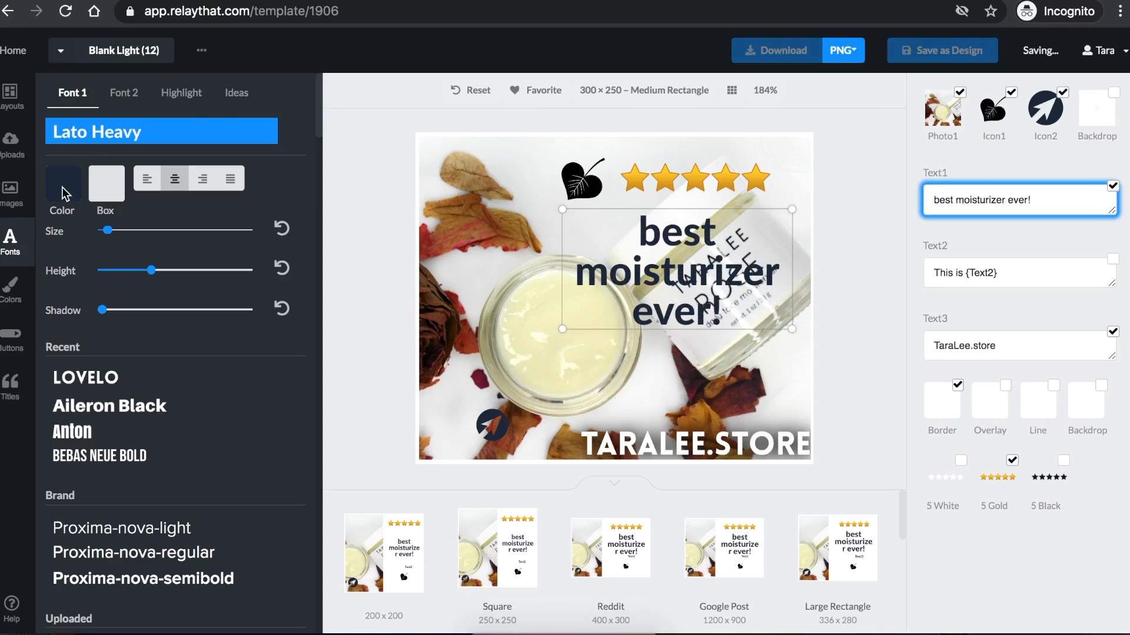
# Make the headline white with a shadow of about half strength and move it just above the open cream jar.
pyautogui.click(66, 187)
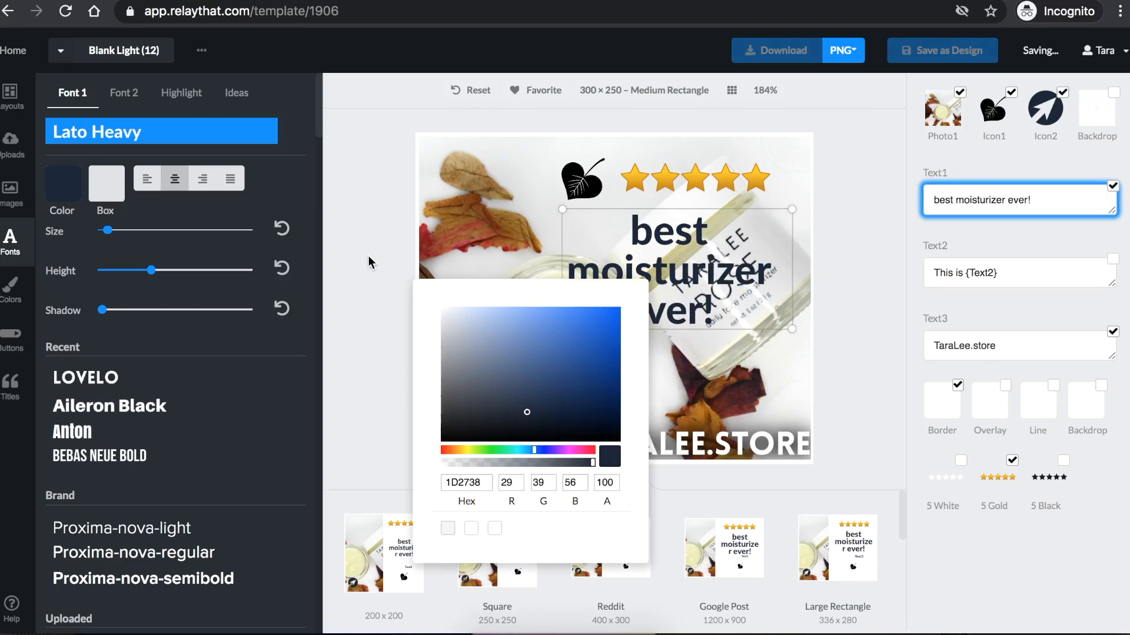
pyautogui.click(170, 310)
pyautogui.moveTo(652, 271); pyautogui.dragTo(518, 226)
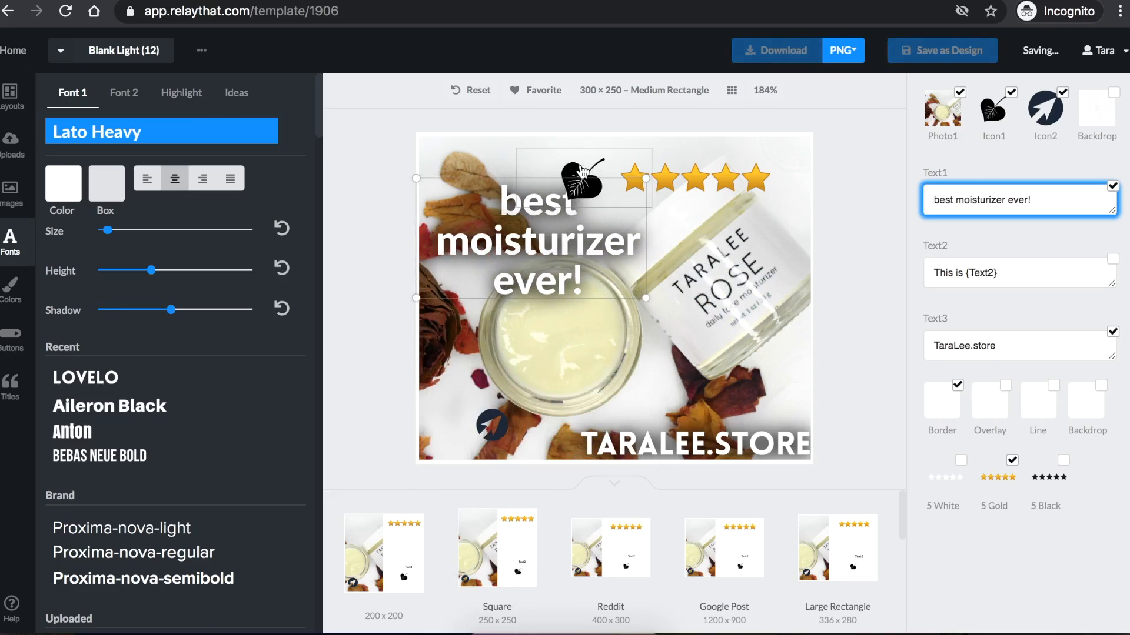
# Move the black leaf above the end of the TaraLee.store line and shift the background photo slightly left.
pyautogui.moveTo(847, 345); pyautogui.dragTo(780, 392)
pyautogui.moveTo(704, 177)
pyautogui.mouseDown()
pyautogui.moveTo(650, 169)
pyautogui.moveTo(688, 181)
pyautogui.mouseUp()
pyautogui.click(849, 197)
pyautogui.click(742, 180)
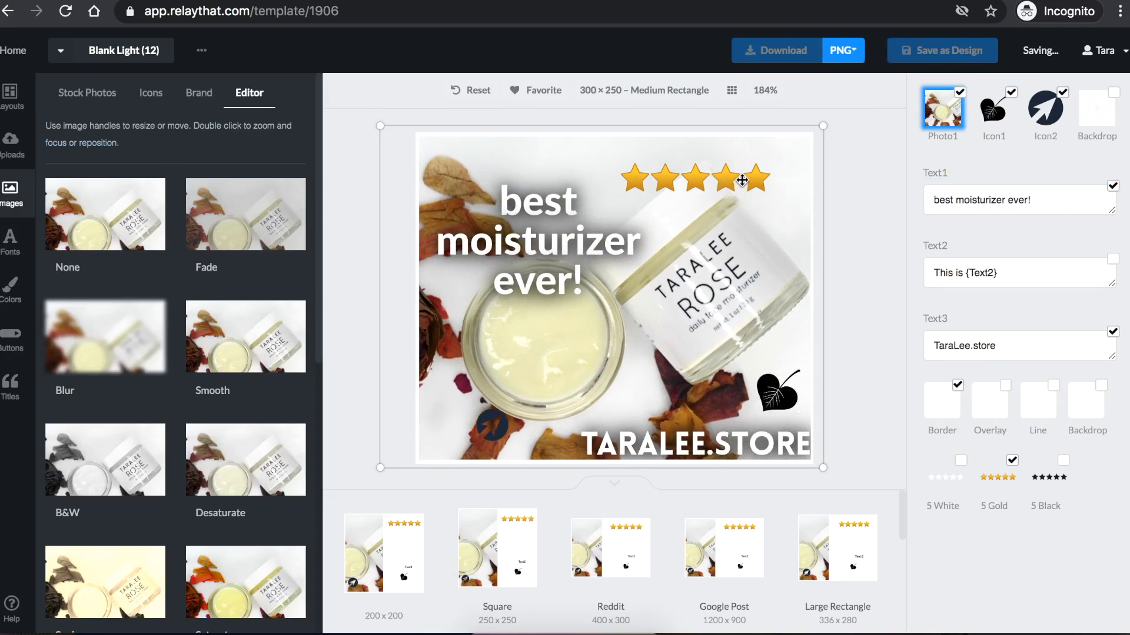
pyautogui.moveTo(727, 181); pyautogui.dragTo(728, 188)
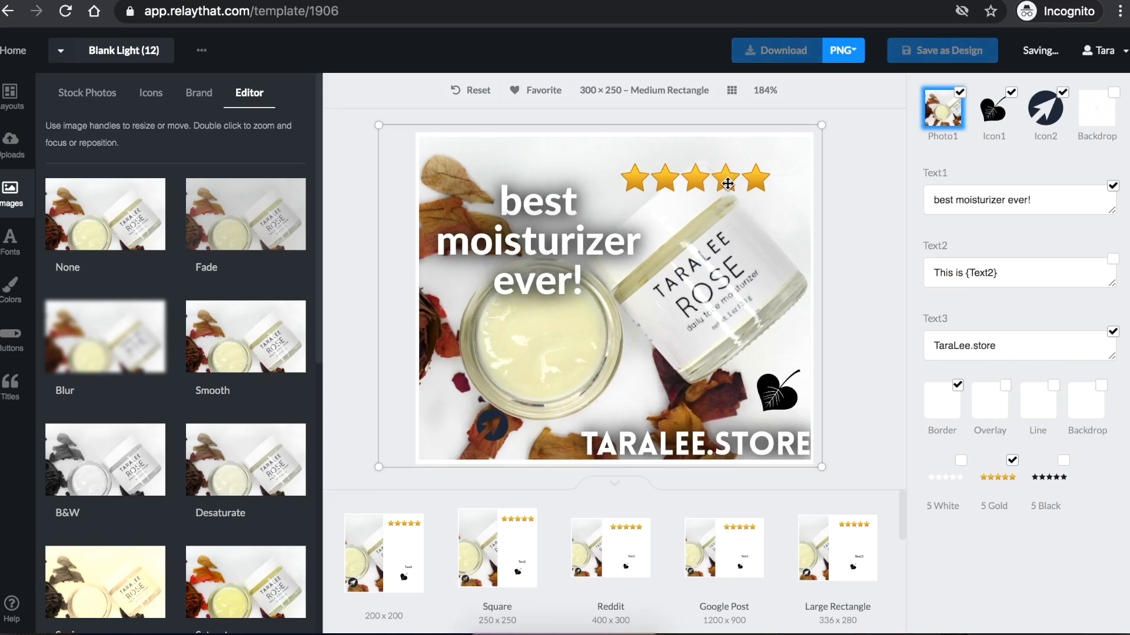
pyautogui.click(863, 228)
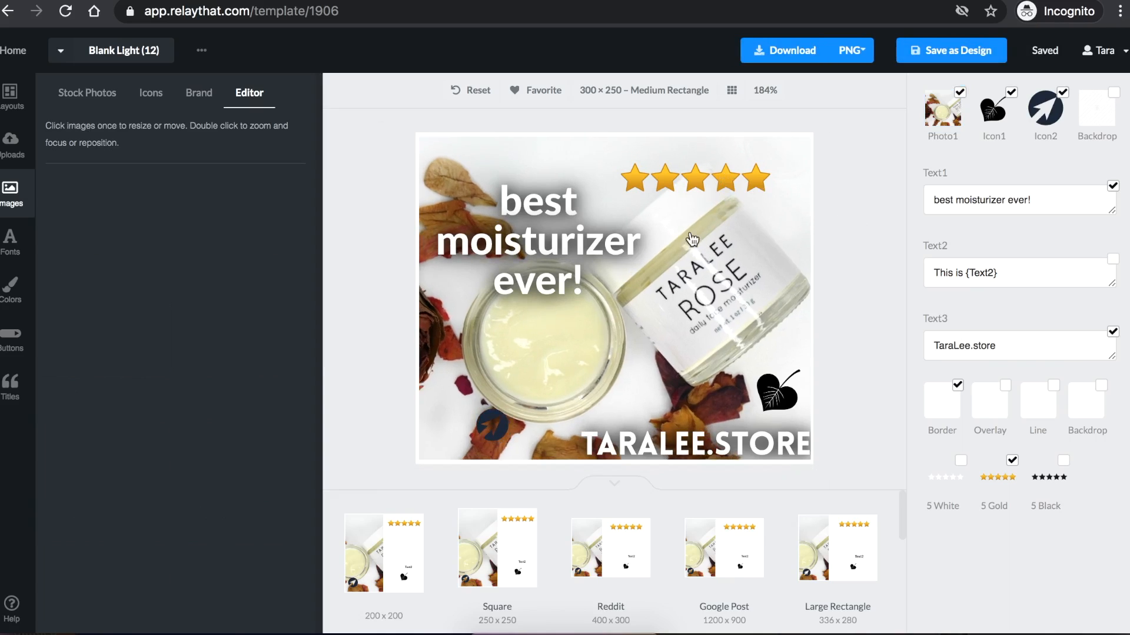
# Nudge the TaraLee.store line slightly inward from the border and hide the Icon2 arrow.
pyautogui.click(682, 445)
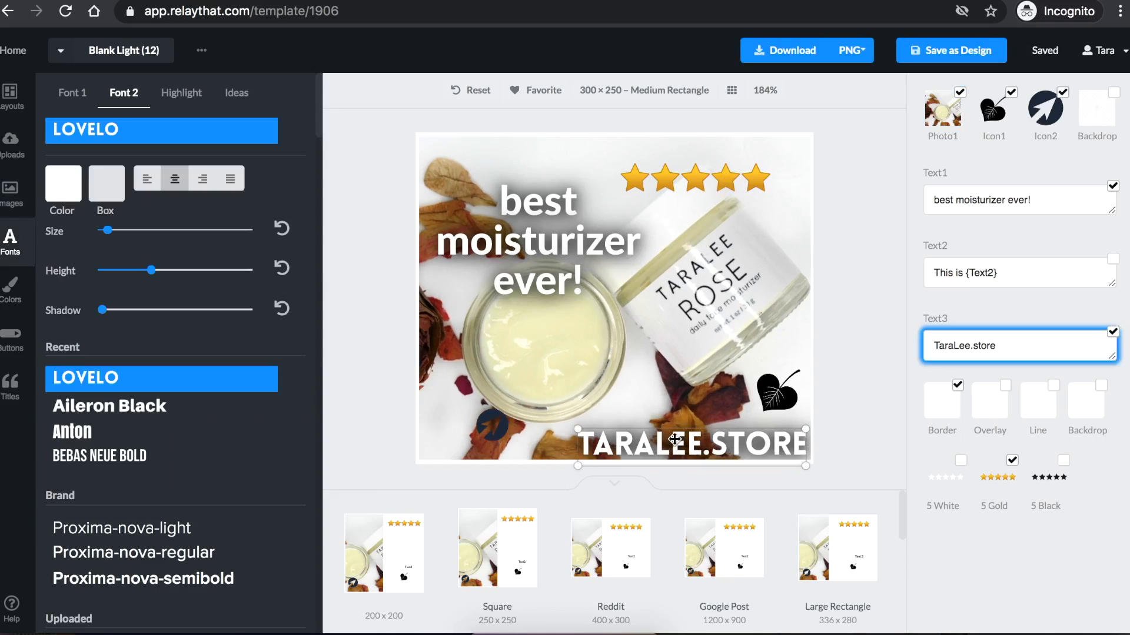
pyautogui.click(494, 438)
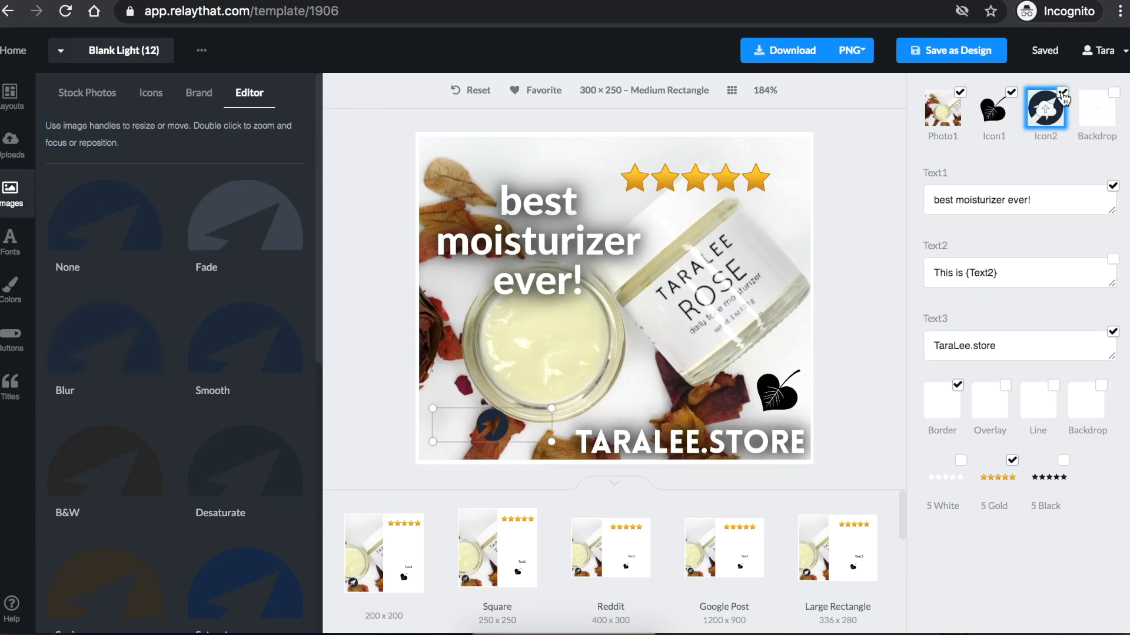
# Browse the other sizes of this design and open the 800 × 1200 Pinterest Pin version.
pyautogui.scroll(-3, 605, 587)
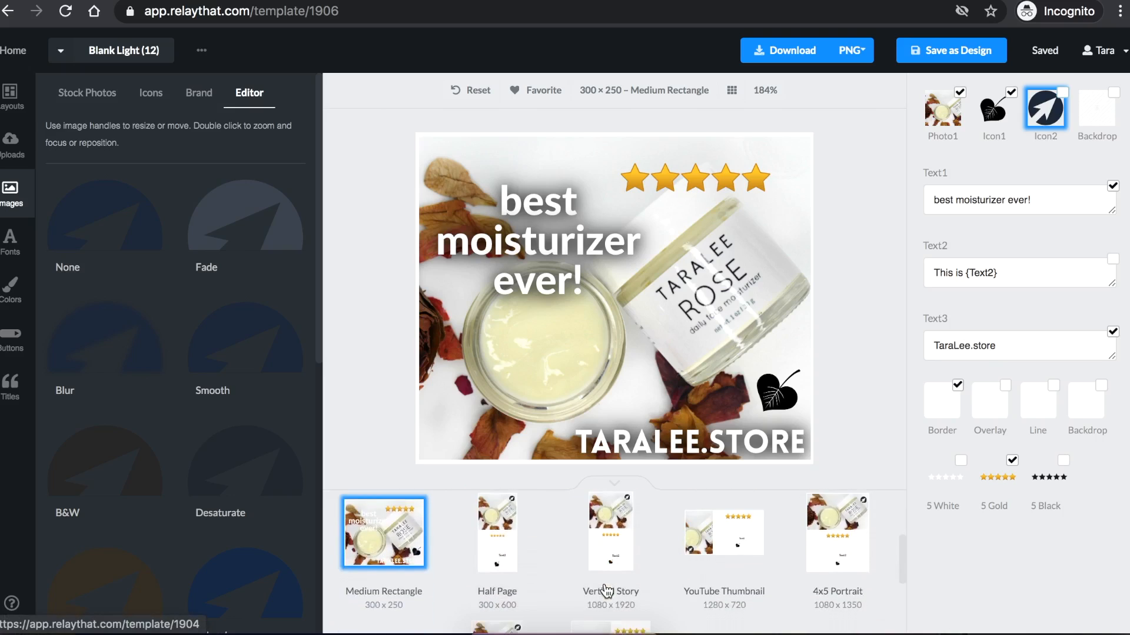
pyautogui.scroll(-3, 815, 560)
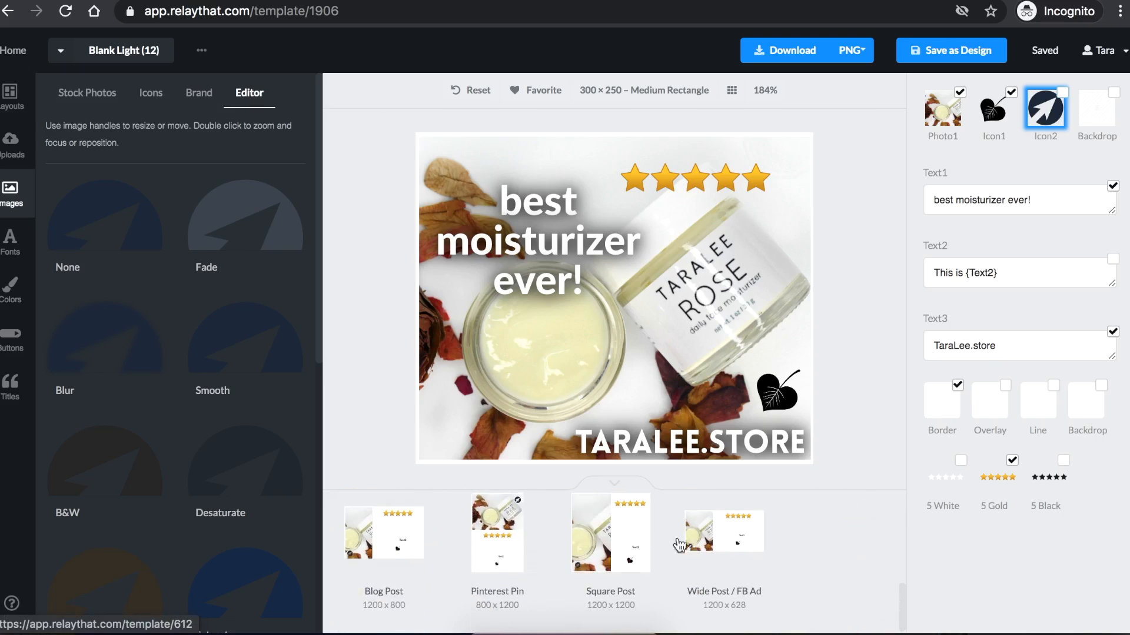
pyautogui.click(508, 534)
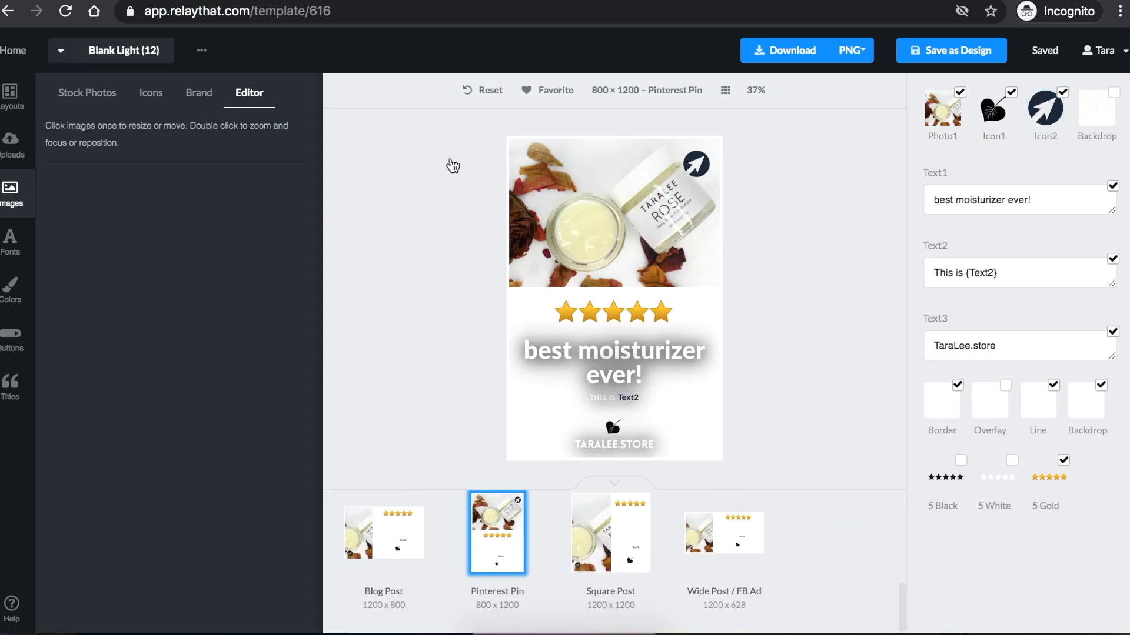
# Switch to the Medium Rectangle layout with two diagonal strips across a full-size photo.
pyautogui.click(12, 97)
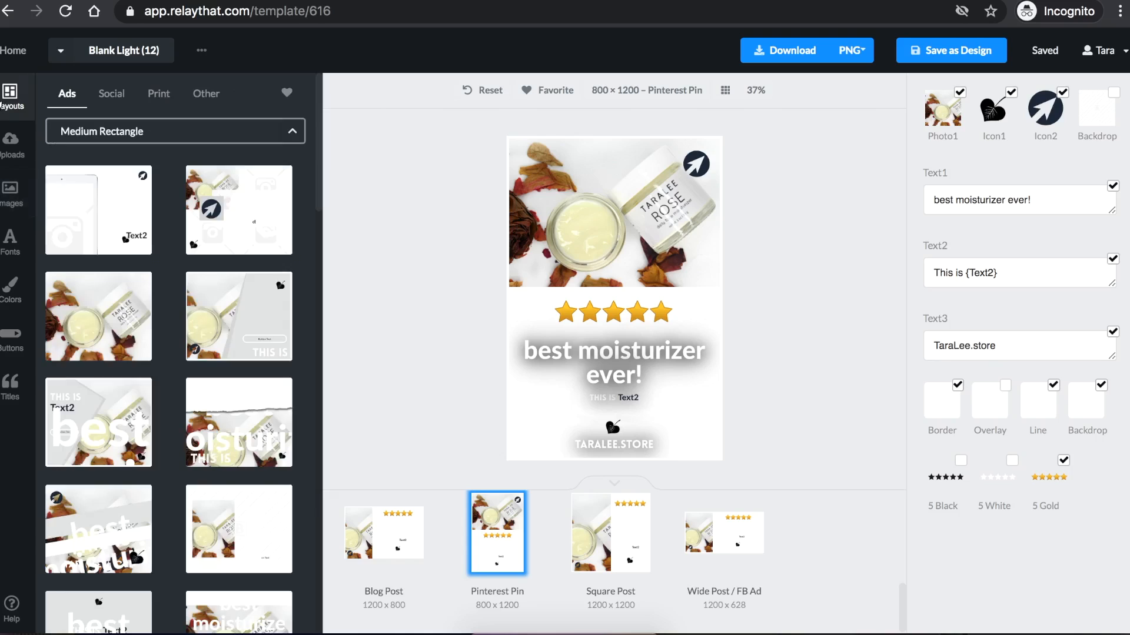
pyautogui.scroll(-5, 107, 277)
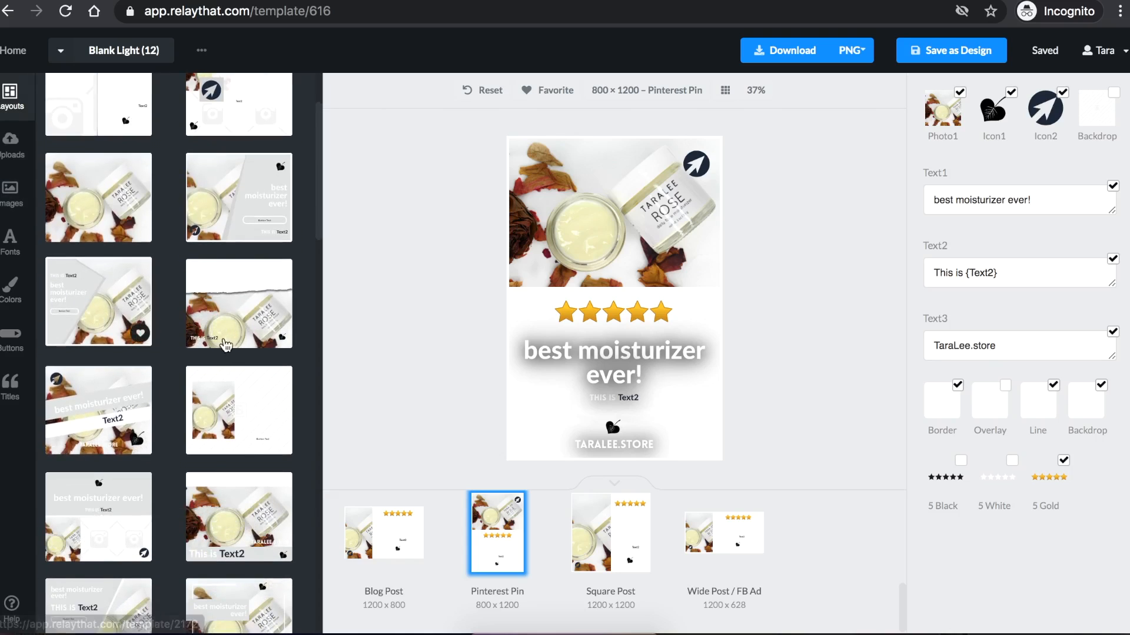
pyautogui.click(122, 422)
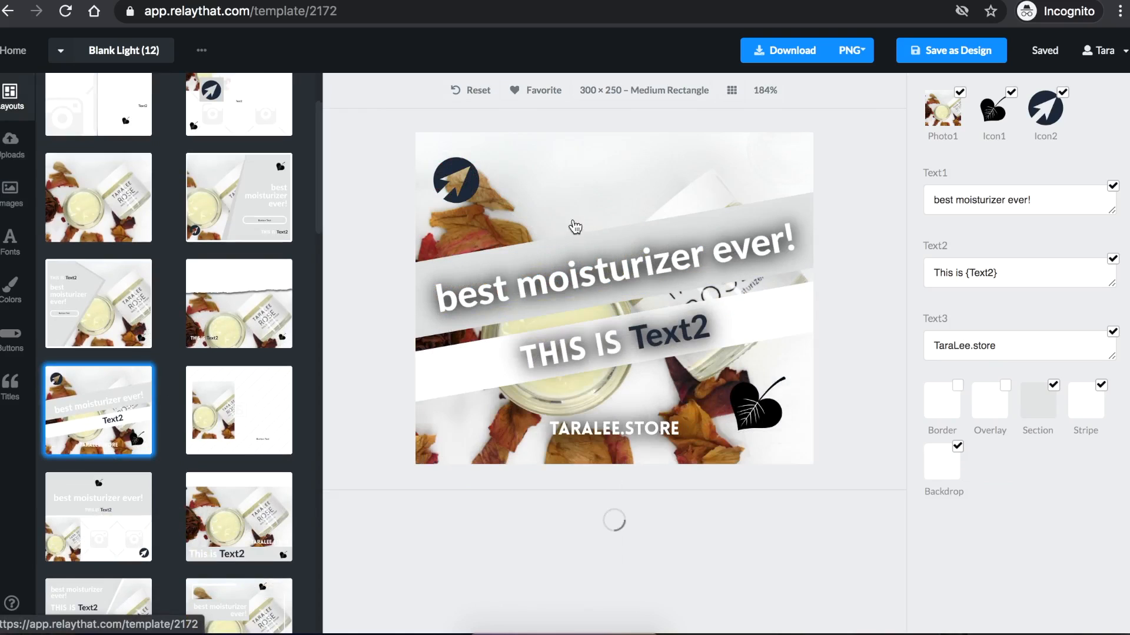
# Replace the background photo with the uploaded picture of assorted TaraLee jars and the green bottle, and hide the Icon2 arrow.
pyautogui.click(547, 168)
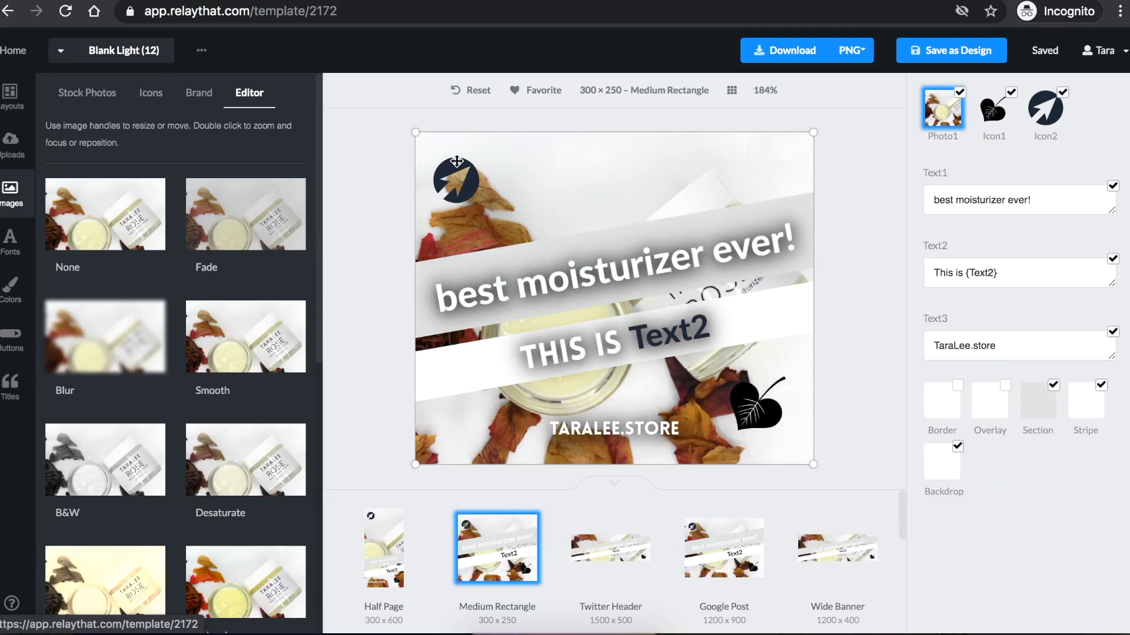
pyautogui.click(10, 94)
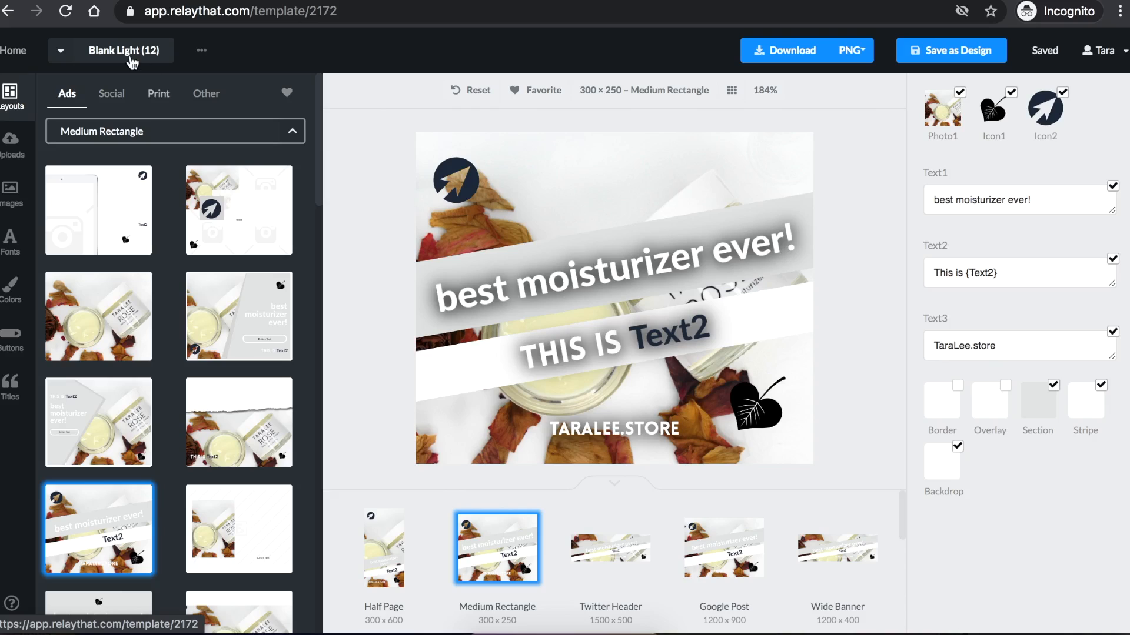
pyautogui.click(11, 144)
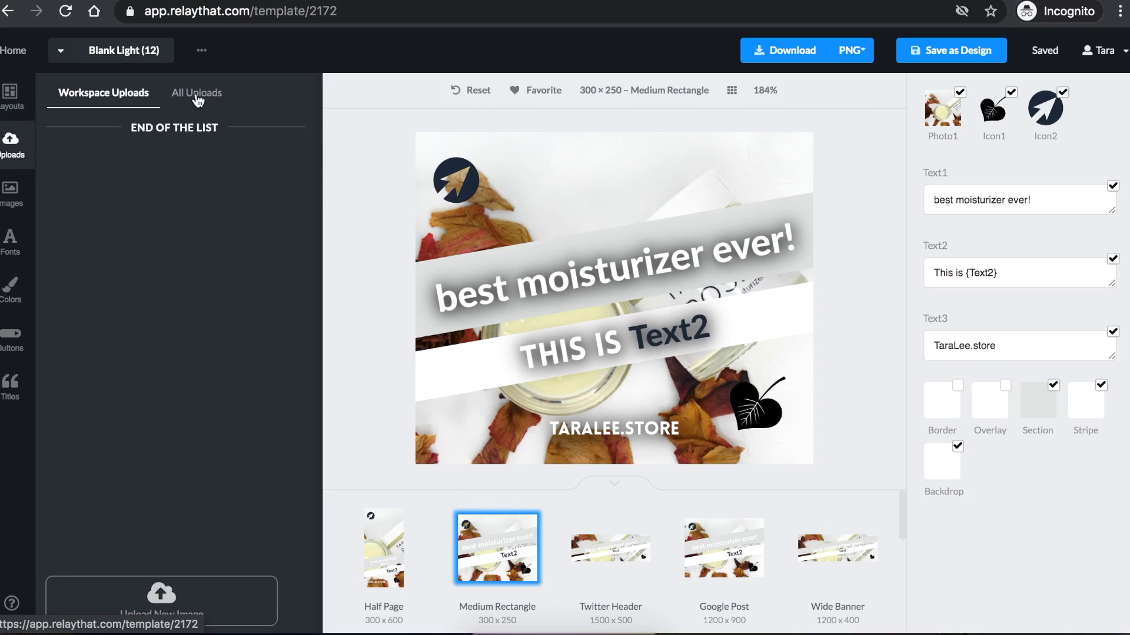
pyautogui.click(198, 100)
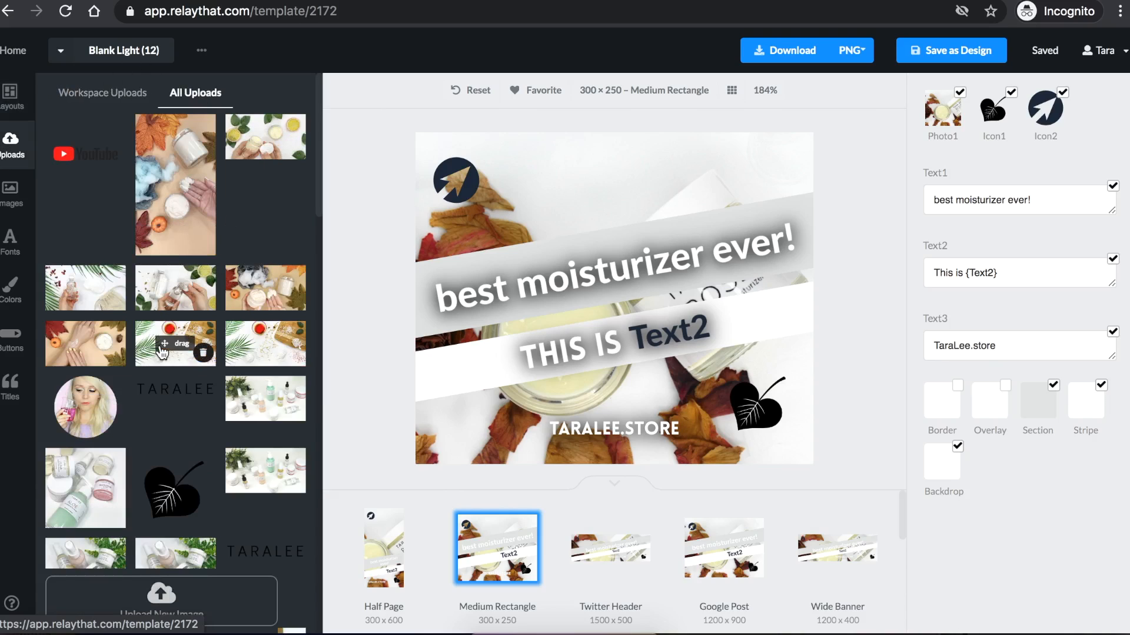
pyautogui.scroll(-4, 181, 410)
pyautogui.click(86, 241)
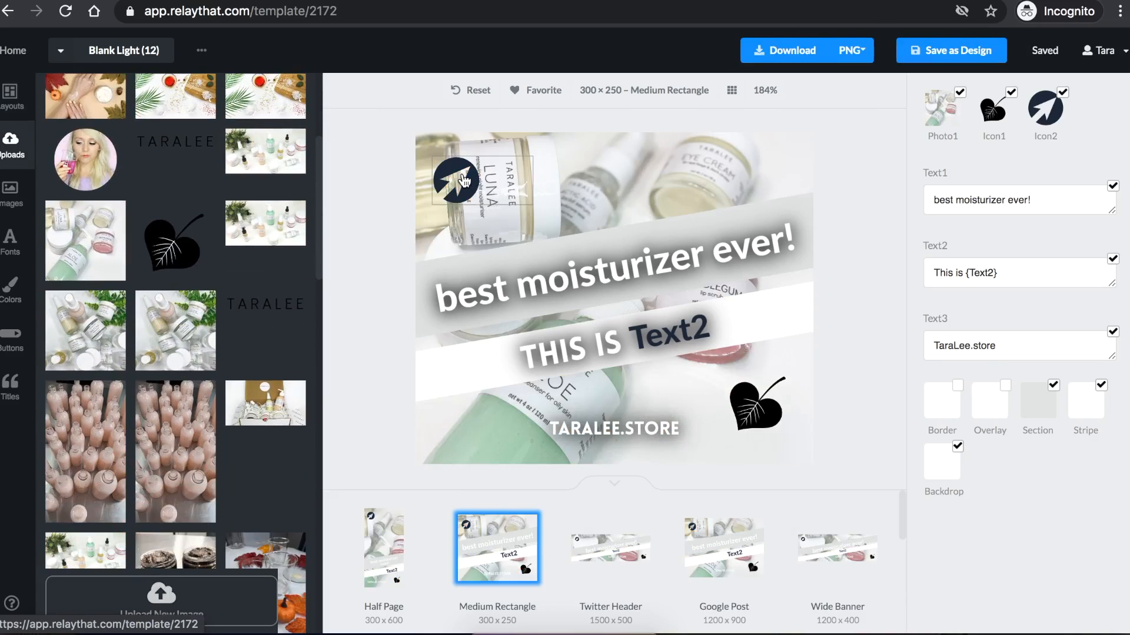
pyautogui.click(473, 179)
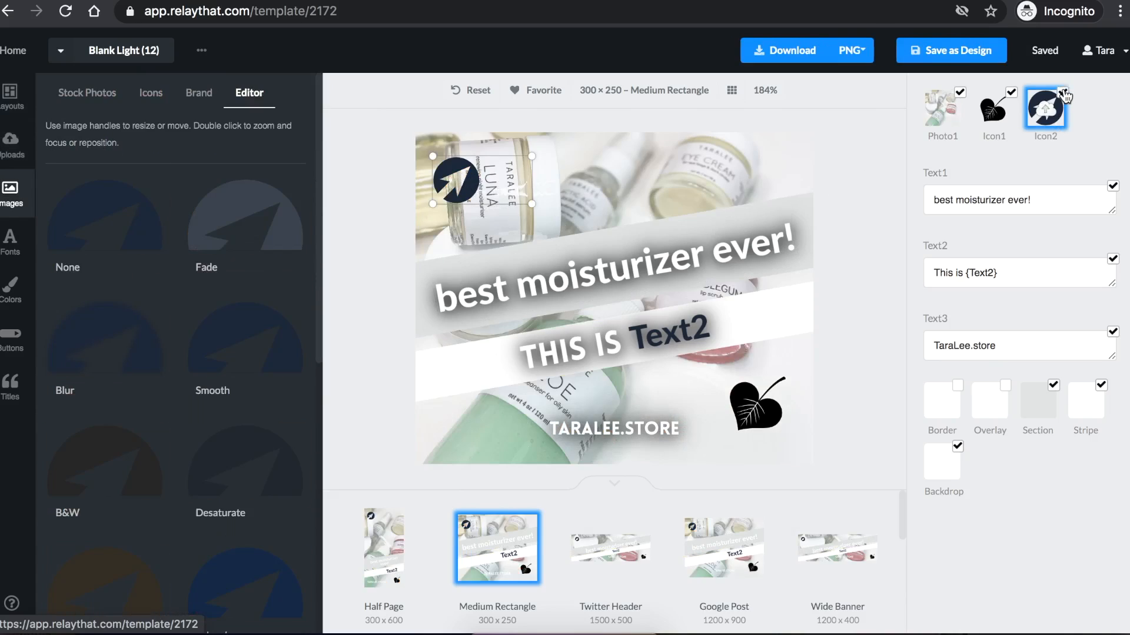
pyautogui.click(1063, 93)
# Enlarge the TaraLee.store line along the lower edge and move the black leaf, made smaller, just above its end.
pyautogui.click(712, 450)
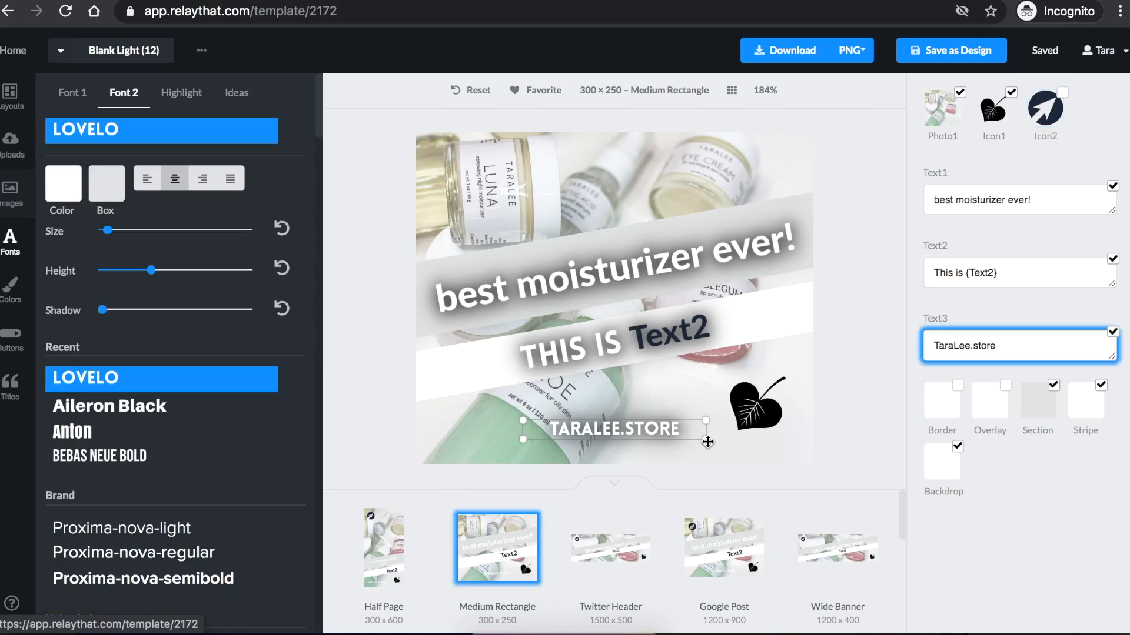
pyautogui.moveTo(727, 449); pyautogui.dragTo(758, 465)
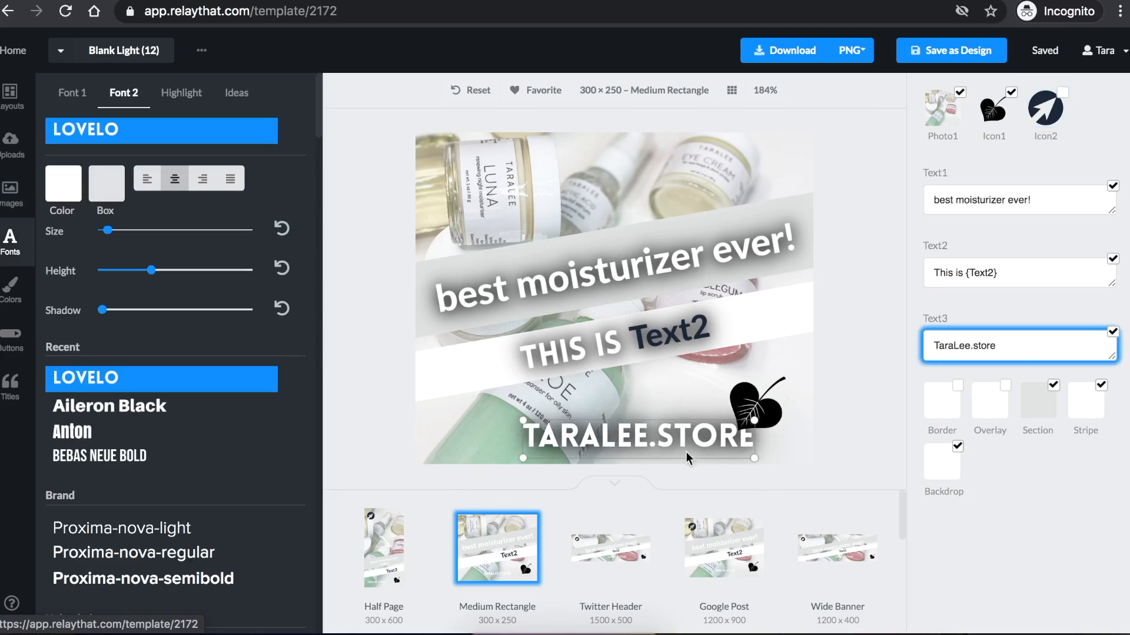
pyautogui.moveTo(628, 437); pyautogui.dragTo(611, 437)
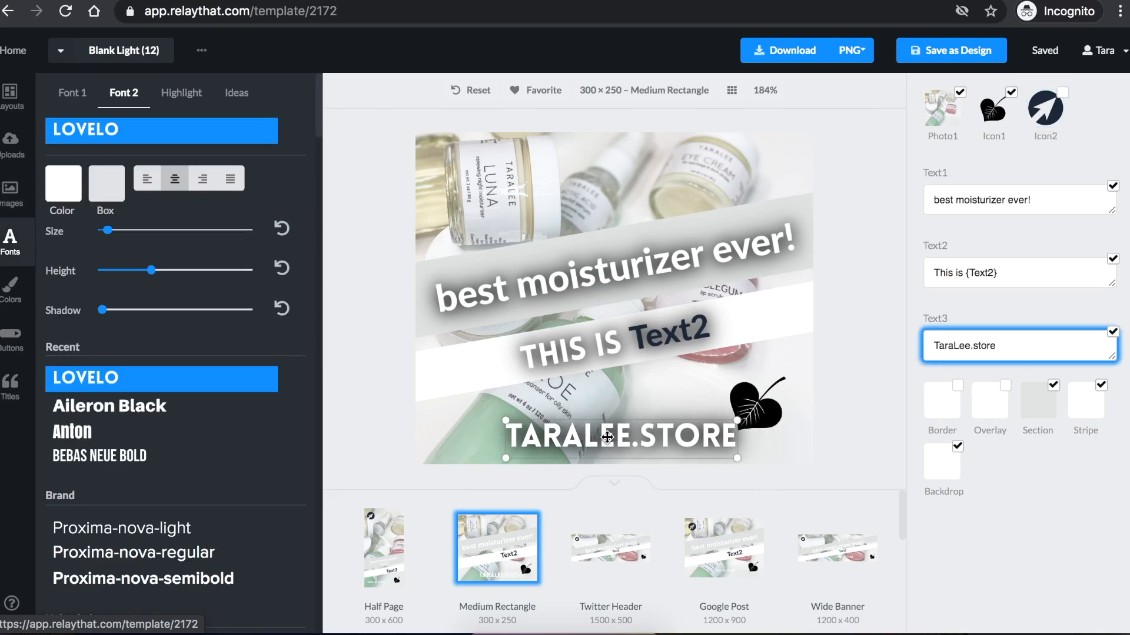
pyautogui.click(772, 409)
pyautogui.moveTo(772, 409); pyautogui.dragTo(780, 376)
pyautogui.moveTo(818, 423); pyautogui.dragTo(803, 406)
# Change the headline text to "handmade skincare products".
pyautogui.click(665, 265)
pyautogui.hotkey('ctrl', 'a')
pyautogui.write('handmade skincare products')
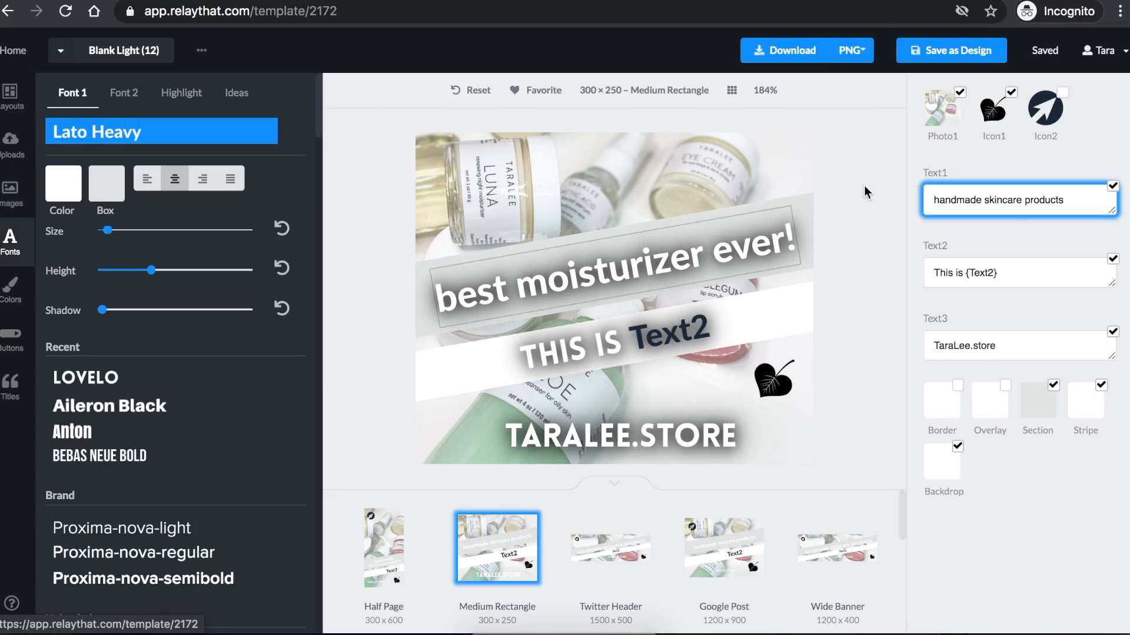
# Widen the headline's text box, set its font to Bebas Neue Bold, and centre it on the gray strip.
pyautogui.click(703, 261)
pyautogui.click(795, 236)
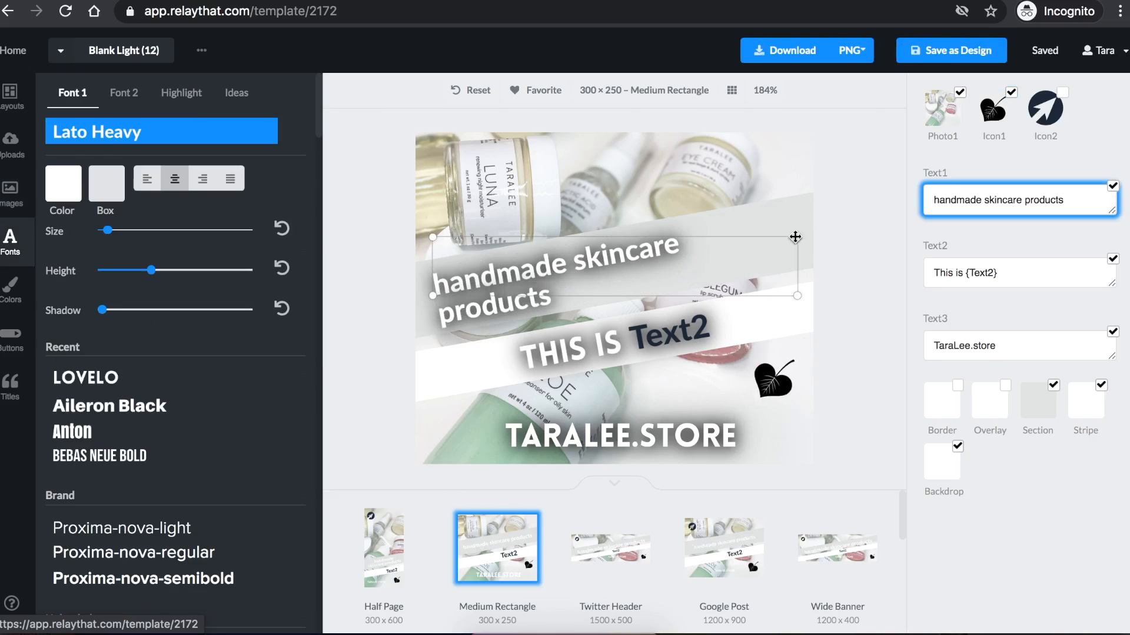
pyautogui.moveTo(804, 229); pyautogui.dragTo(865, 201)
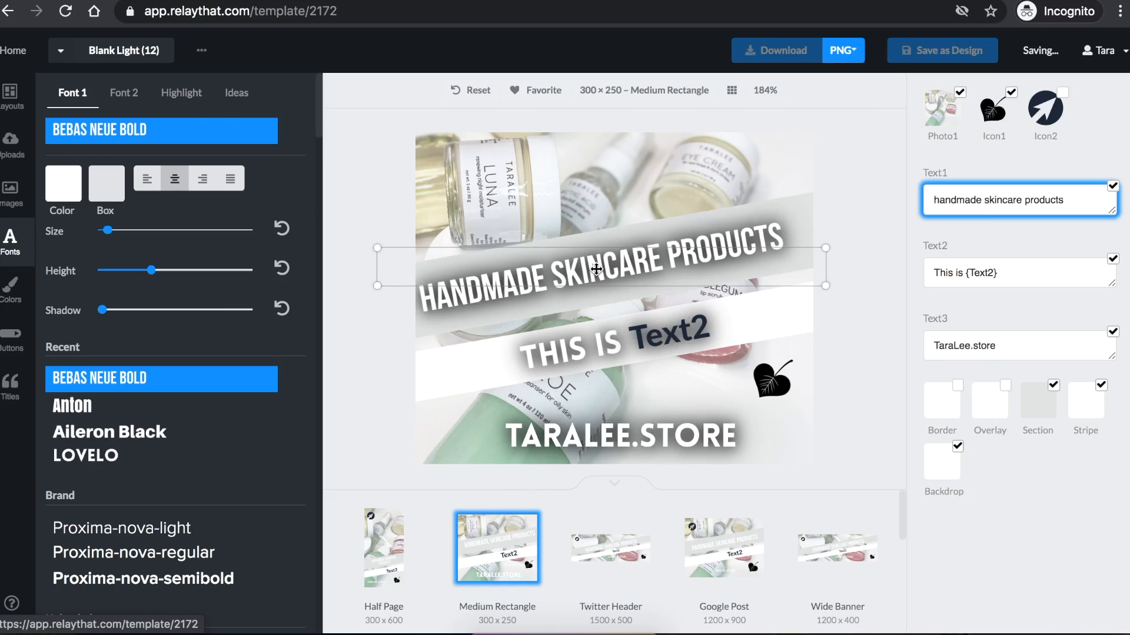
pyautogui.moveTo(596, 267); pyautogui.dragTo(609, 270)
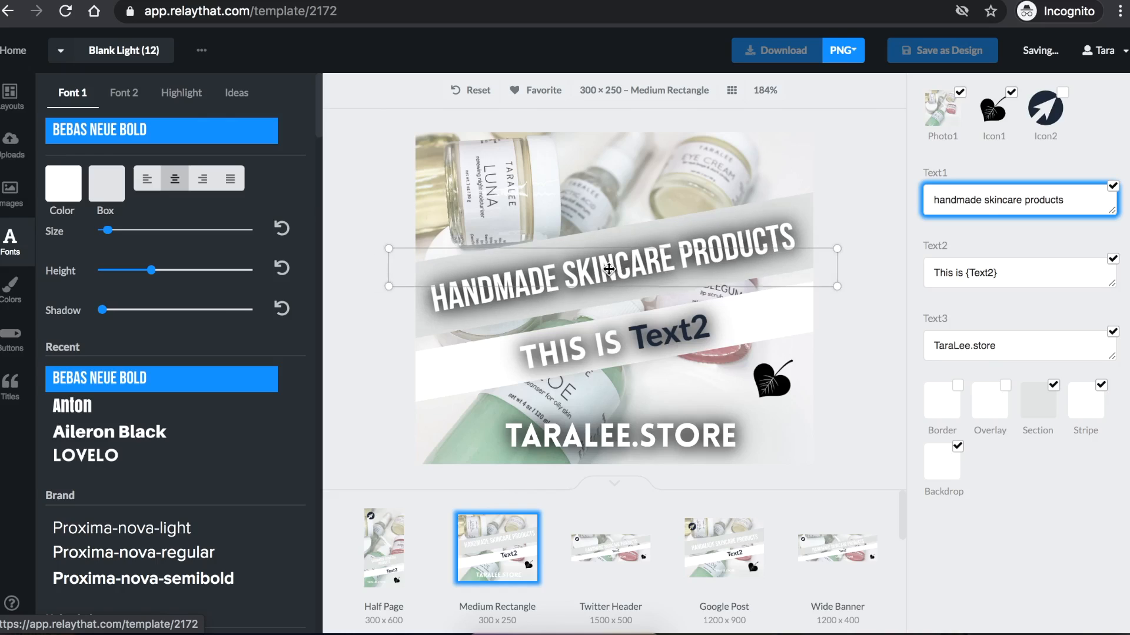
# Replace the Text2 line on the white strip with "vegan & cruelty free".
pyautogui.click(615, 344)
pyautogui.click(1027, 272)
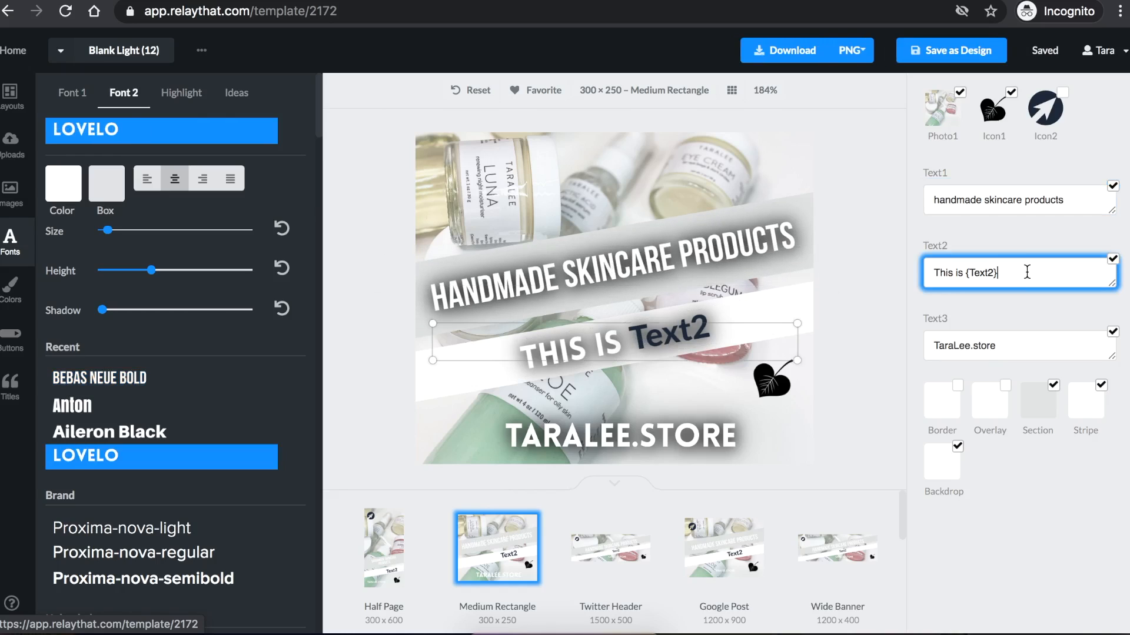
pyautogui.press('super+a')
pyautogui.write('vegan & cruelty free')
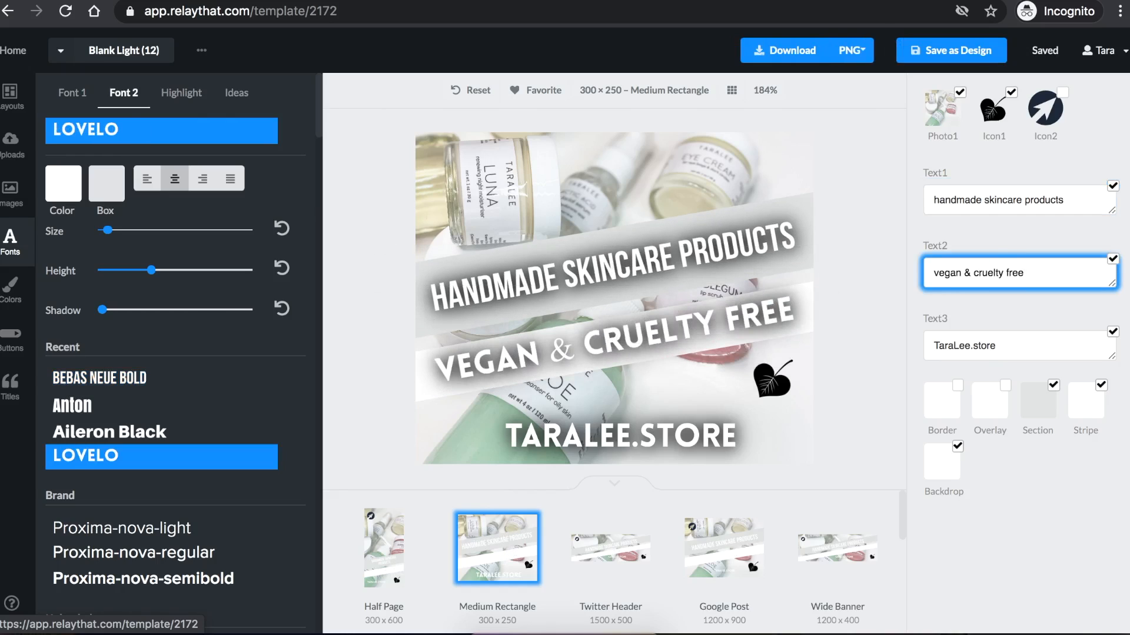
# Move the TaraLee.store line into the design's lower right corner and enlarge the background photo slightly.
pyautogui.moveTo(580, 435); pyautogui.dragTo(650, 443)
pyautogui.click(810, 462)
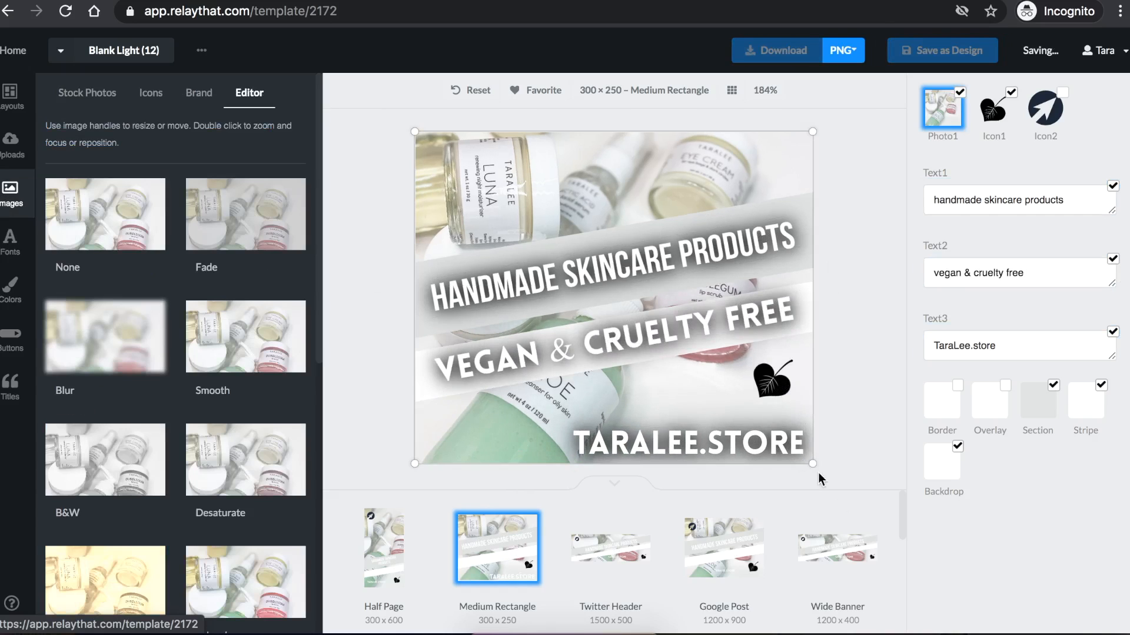
pyautogui.moveTo(820, 477); pyautogui.dragTo(829, 480)
pyautogui.click(884, 252)
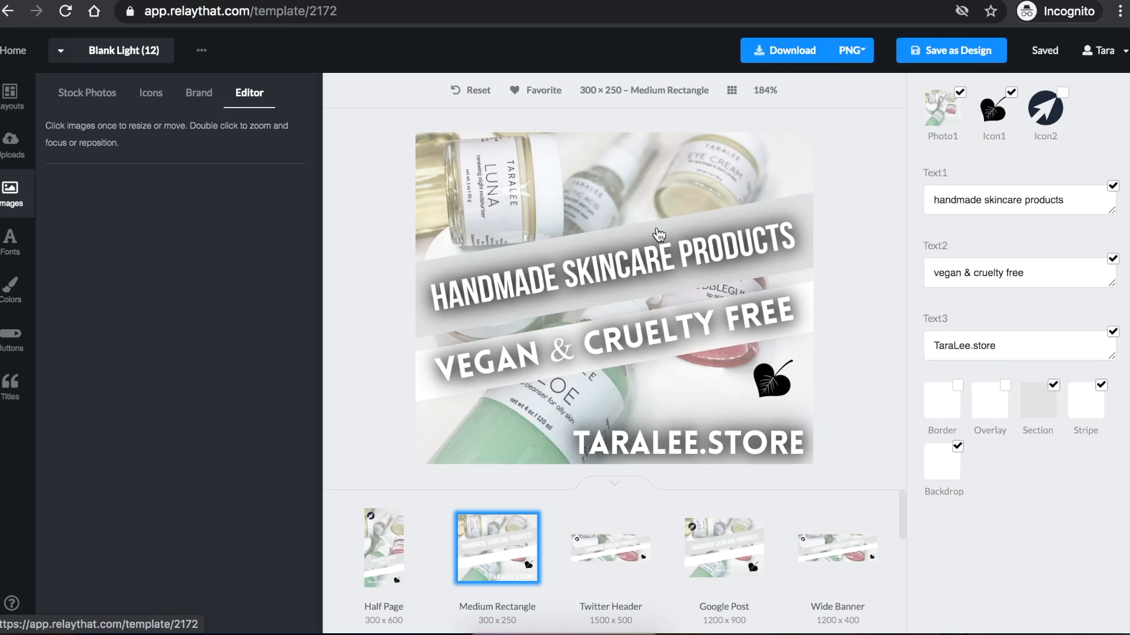
# Make both diagonal strips see-through, with the Section color's opacity at 48 and the Stripe color's at 64.
pyautogui.click(659, 235)
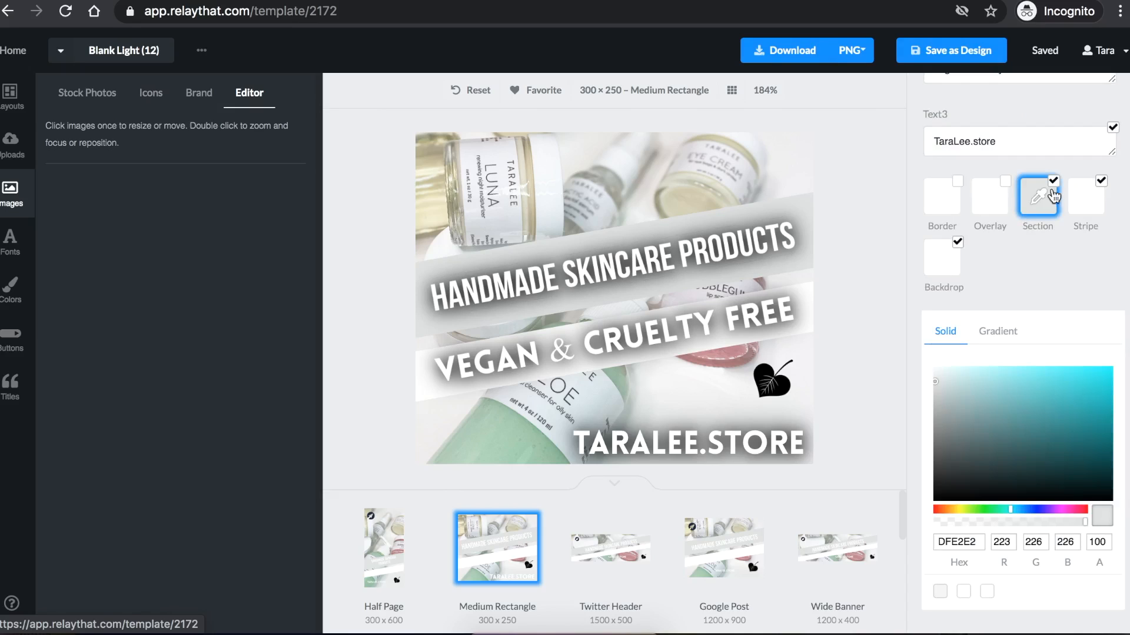
pyautogui.moveTo(1033, 521); pyautogui.dragTo(1007, 521)
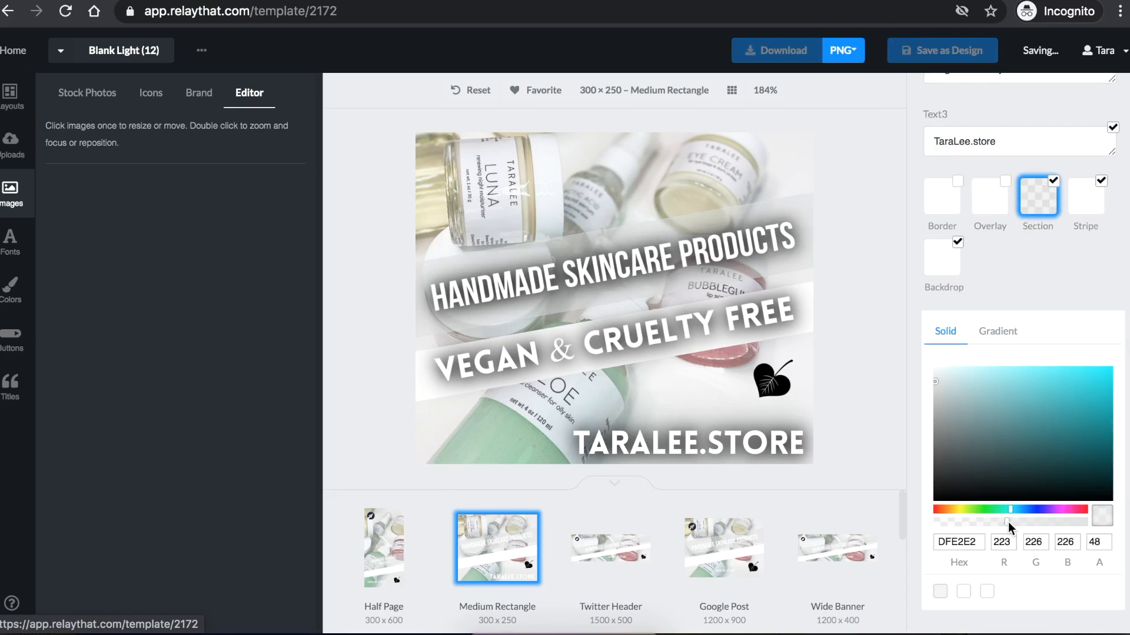
pyautogui.click(427, 395)
pyautogui.moveTo(1042, 521); pyautogui.dragTo(1031, 521)
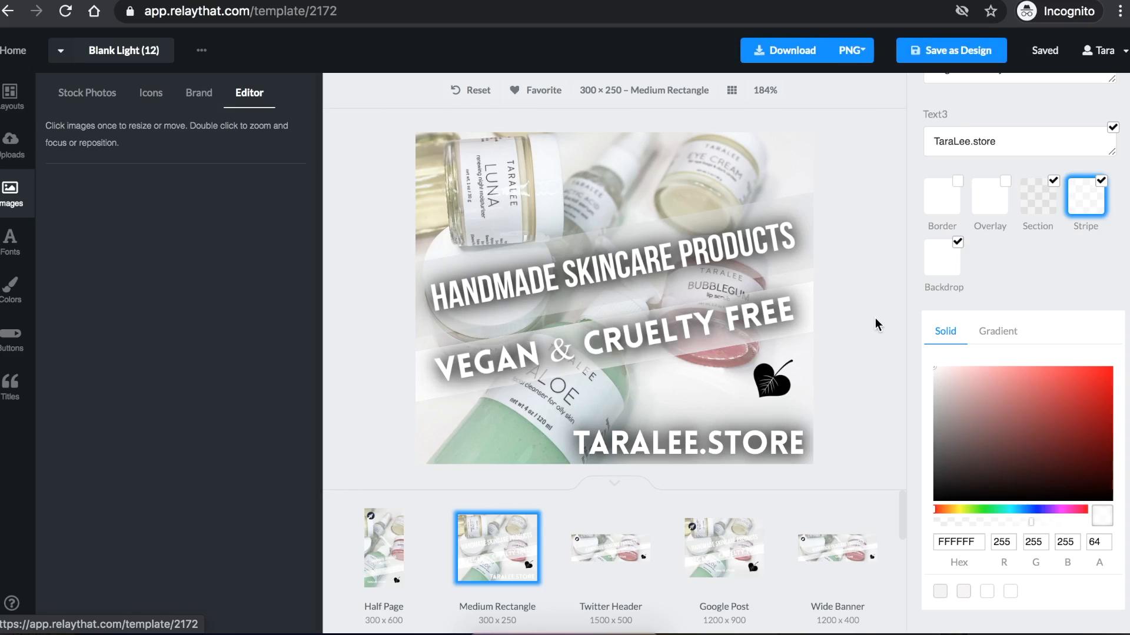
pyautogui.click(882, 325)
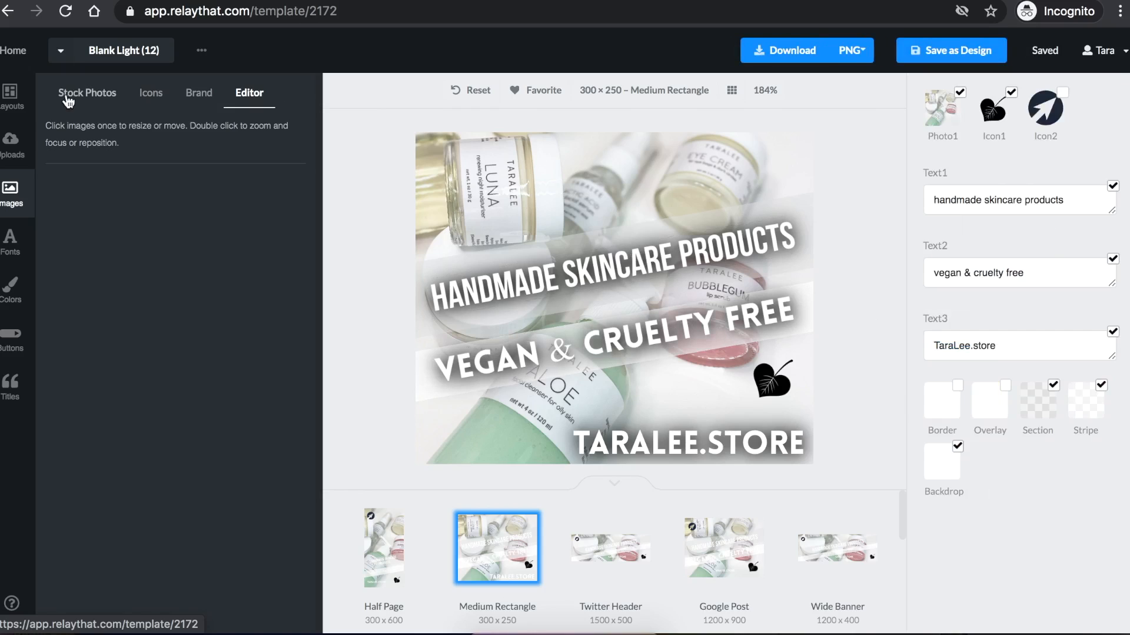
# View the 1500 × 500 Twitter Header version, and hide the Icon2 arrow in the 1200 × 900 Google Post version.
pyautogui.click(12, 144)
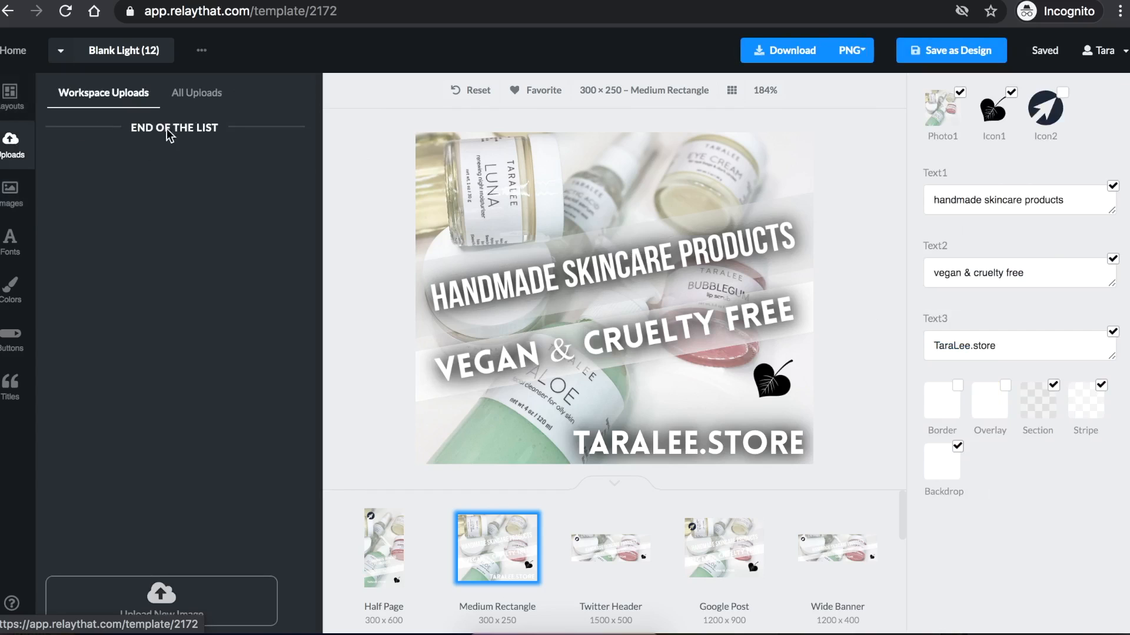
pyautogui.click(214, 97)
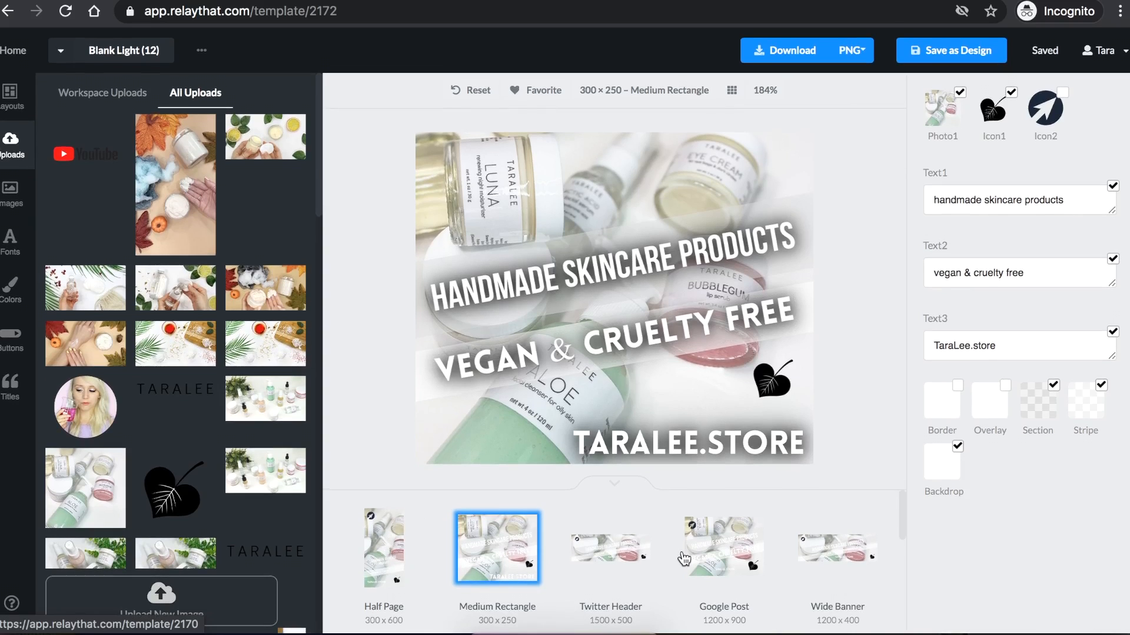
pyautogui.click(607, 550)
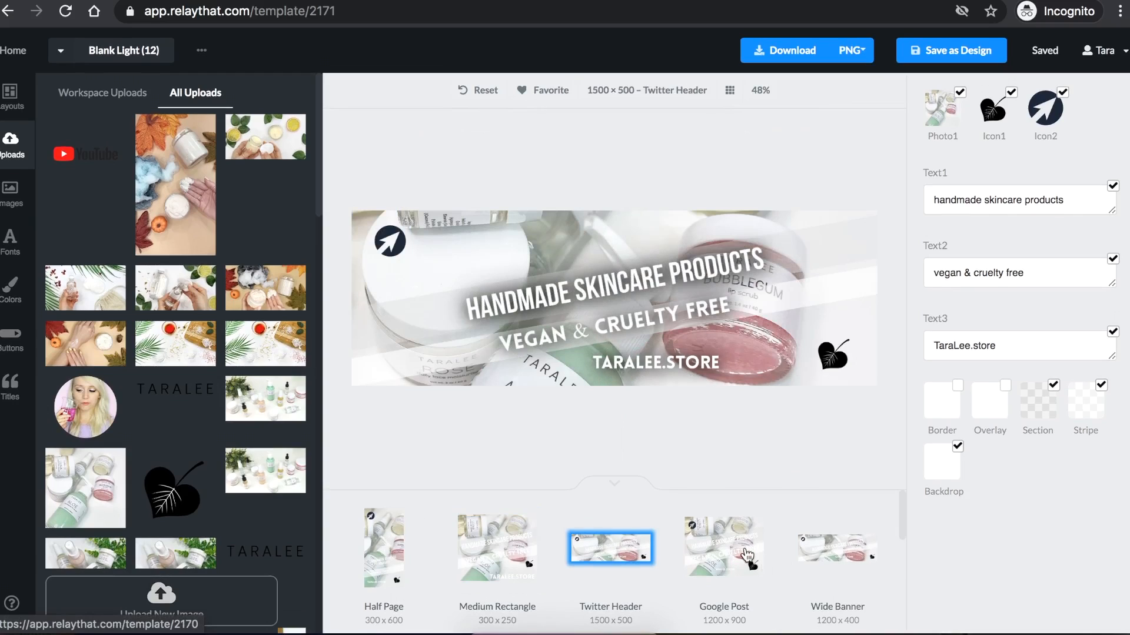
pyautogui.click(746, 558)
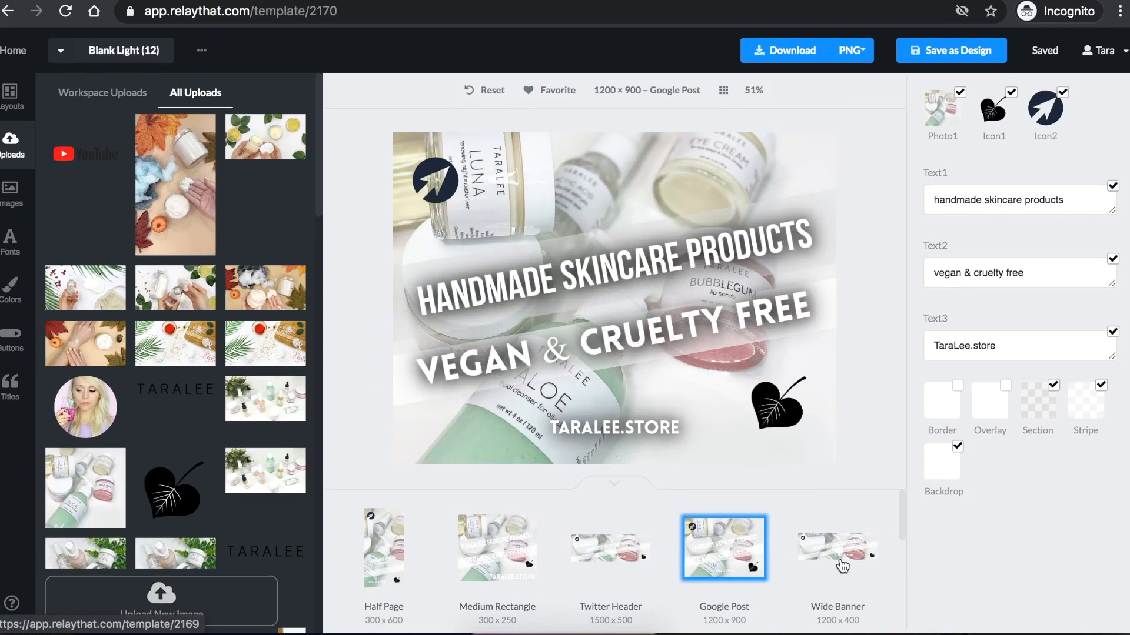
pyautogui.click(1054, 106)
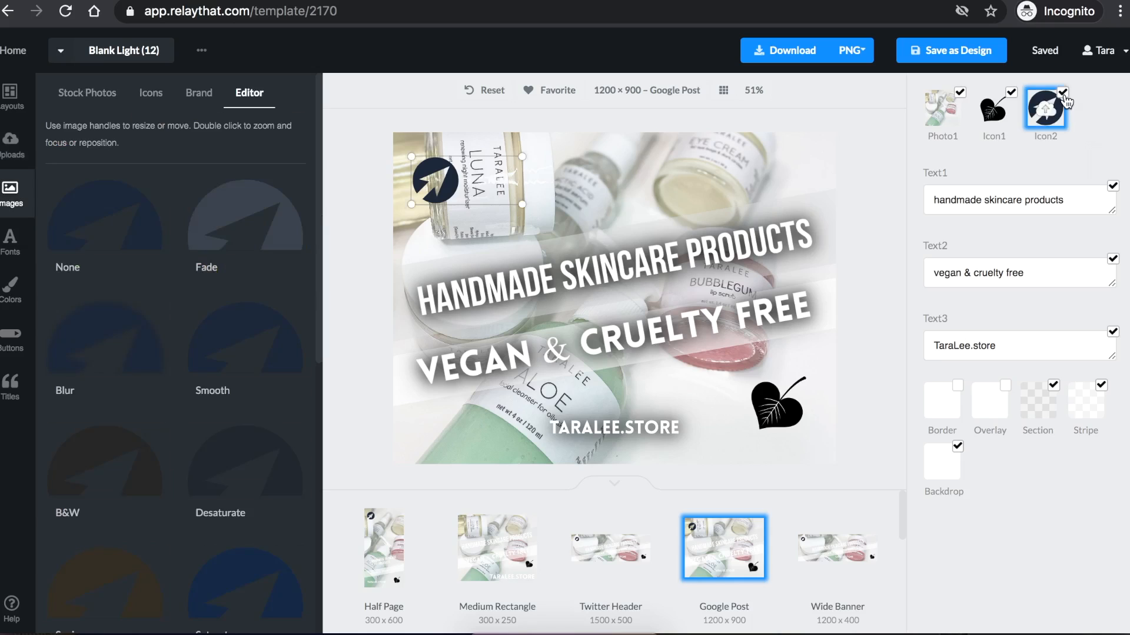
pyautogui.click(1063, 95)
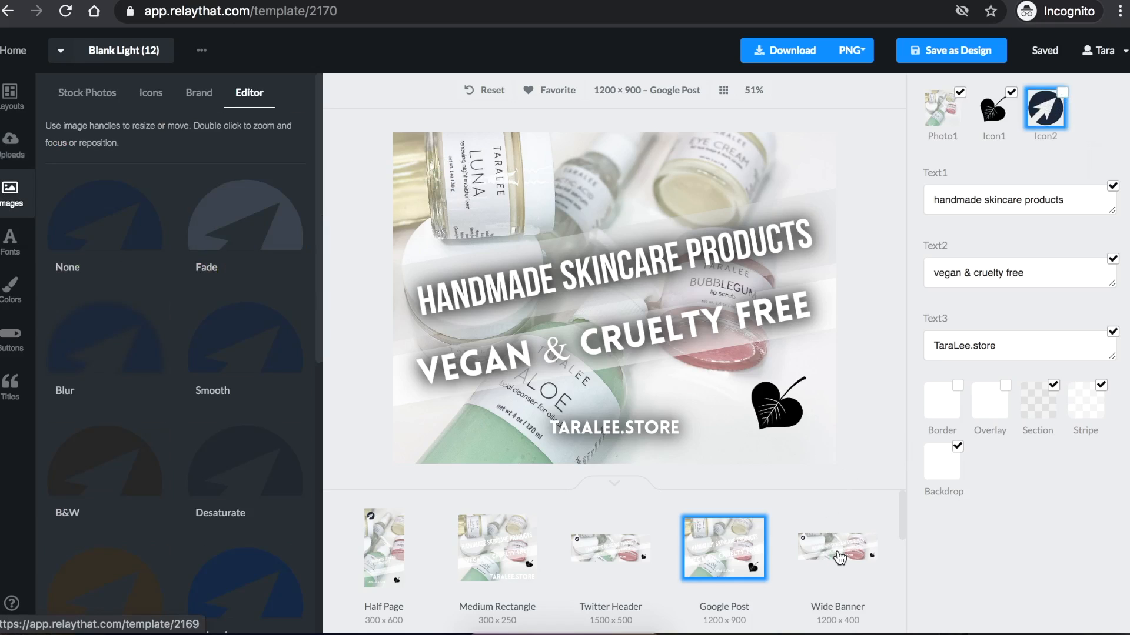
# View the 1200 × 400 Wide Banner version, and hide the Icon2 arrow in the 1080 × 1920 Vertical Story version.
pyautogui.click(808, 563)
pyautogui.scroll(-2, 673, 555)
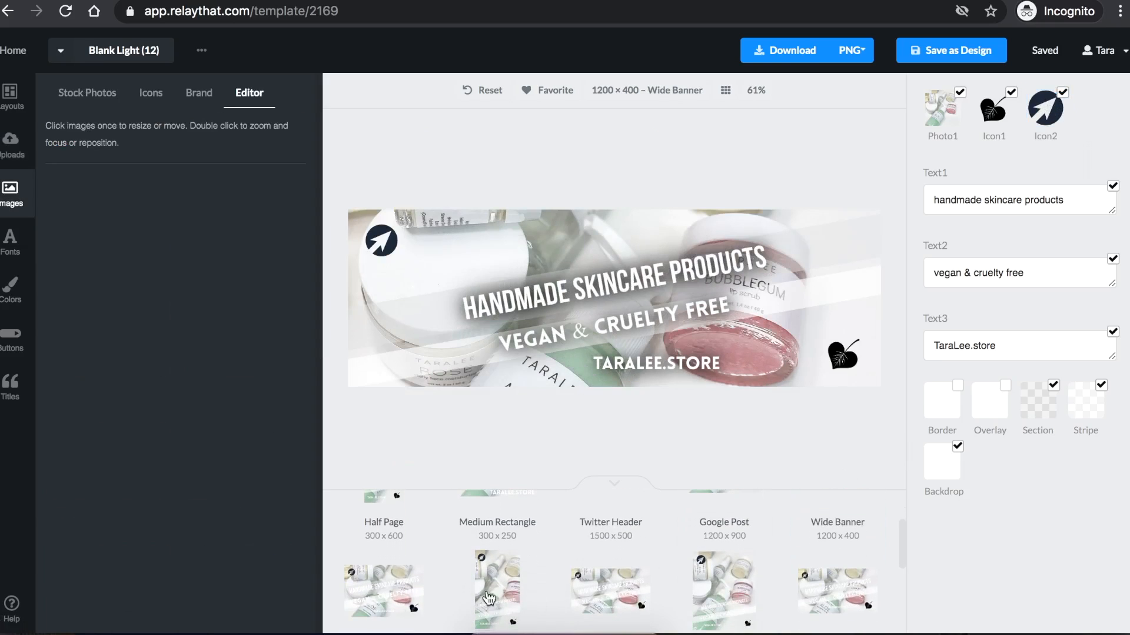
pyautogui.click(504, 603)
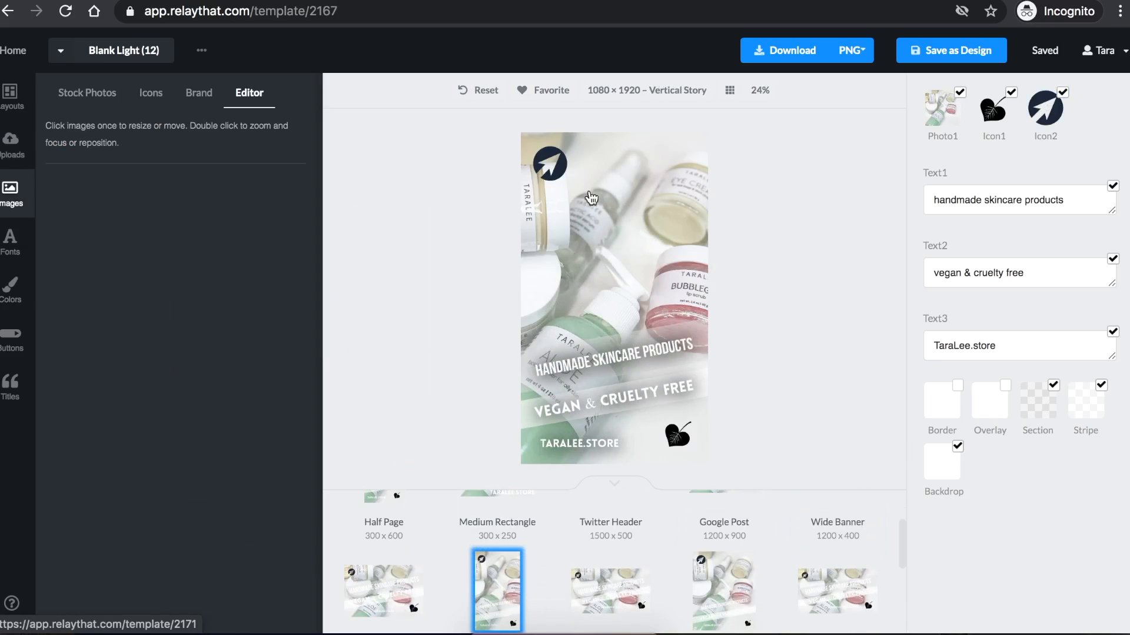
pyautogui.click(1063, 98)
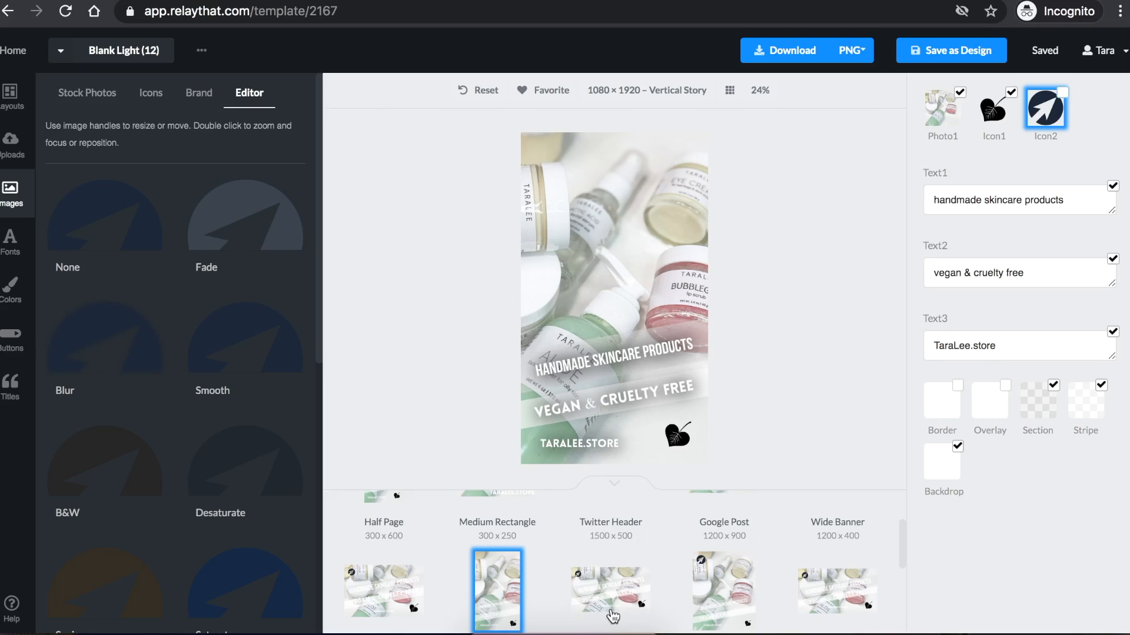
# Open the 800 × 1200 Pinterest Pin version of the handmade skincare design and look over the other sizes.
pyautogui.scroll(-5, 612, 588)
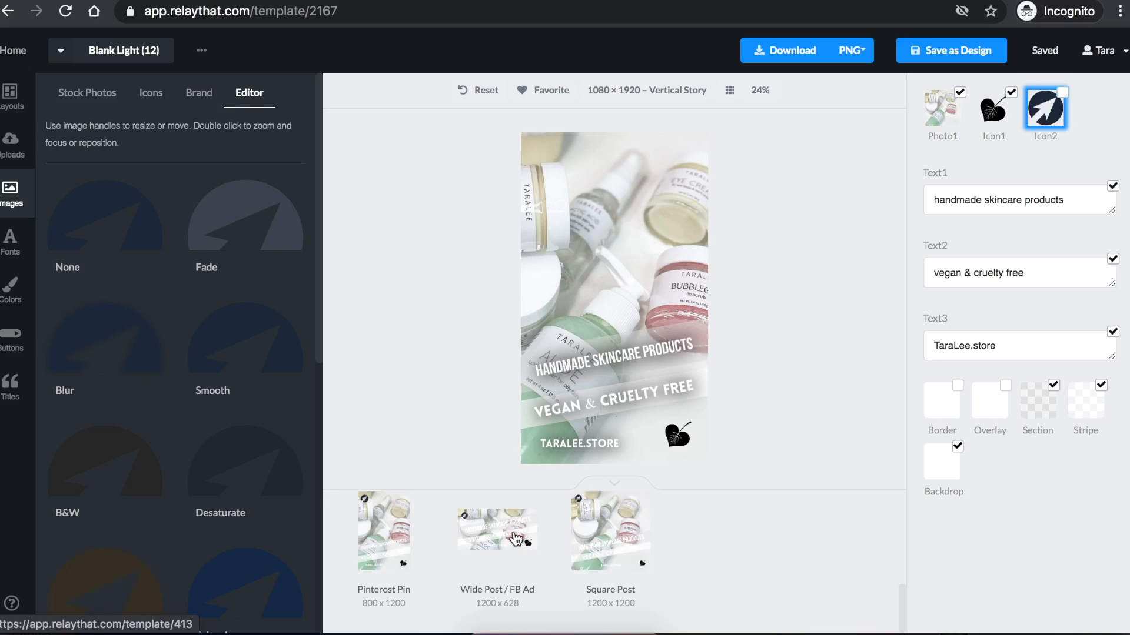
pyautogui.click(405, 556)
pyautogui.scroll(2, 406, 559)
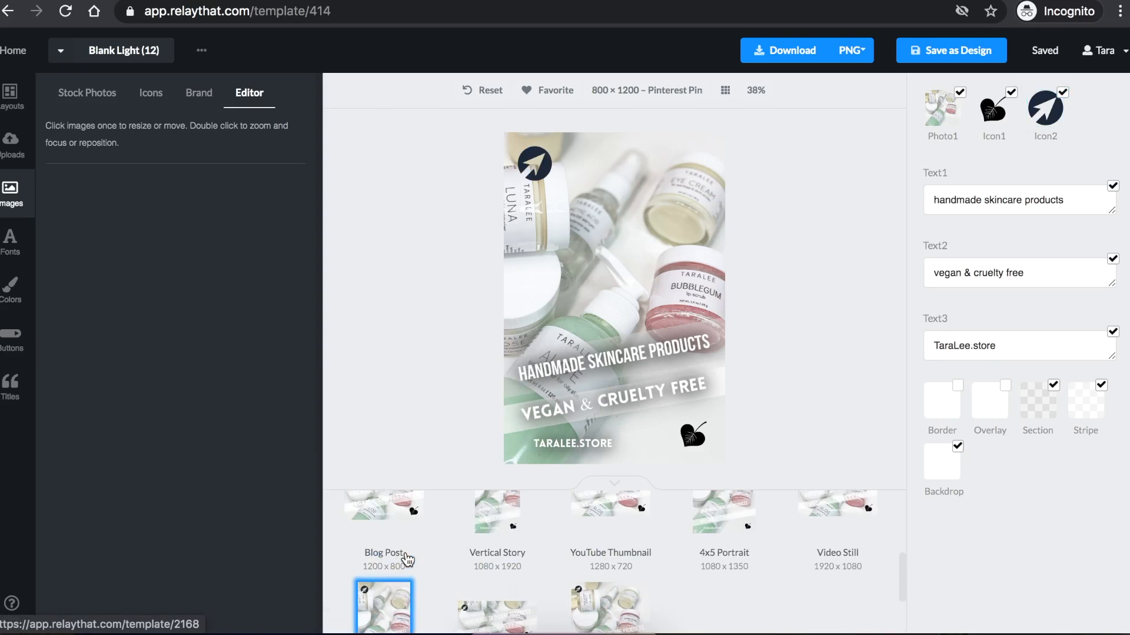
# Hide the Icon2 arrow in the 800 × 1200 Pinterest Pin and 1200 × 1200 Square Post versions.
pyautogui.scroll(-2, 415, 569)
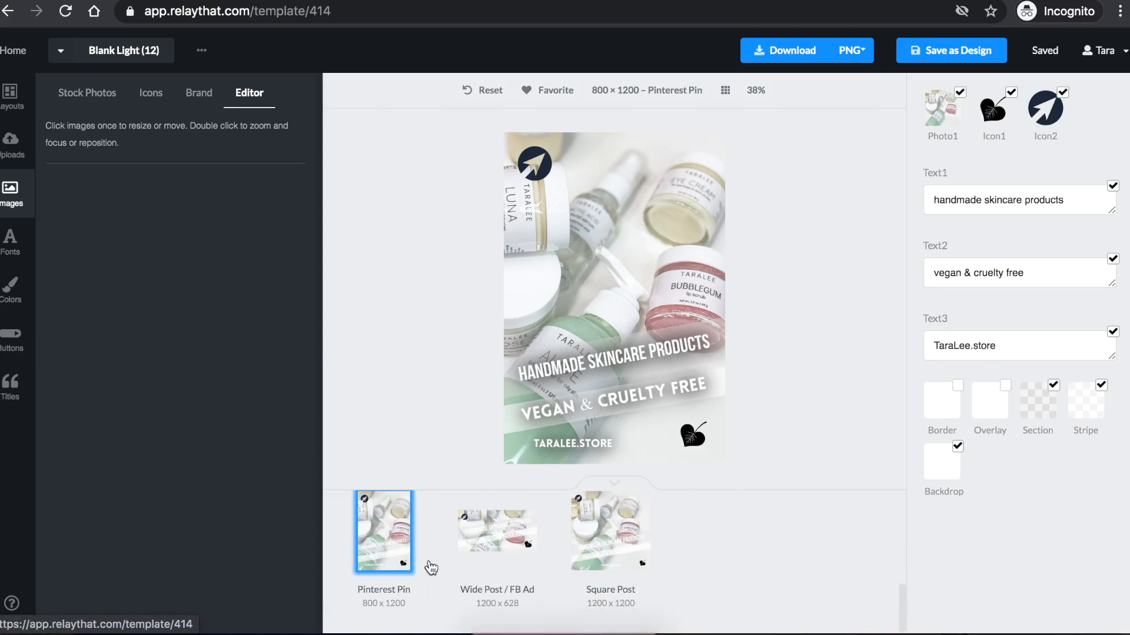
pyautogui.click(1064, 98)
pyautogui.scroll(1, 597, 556)
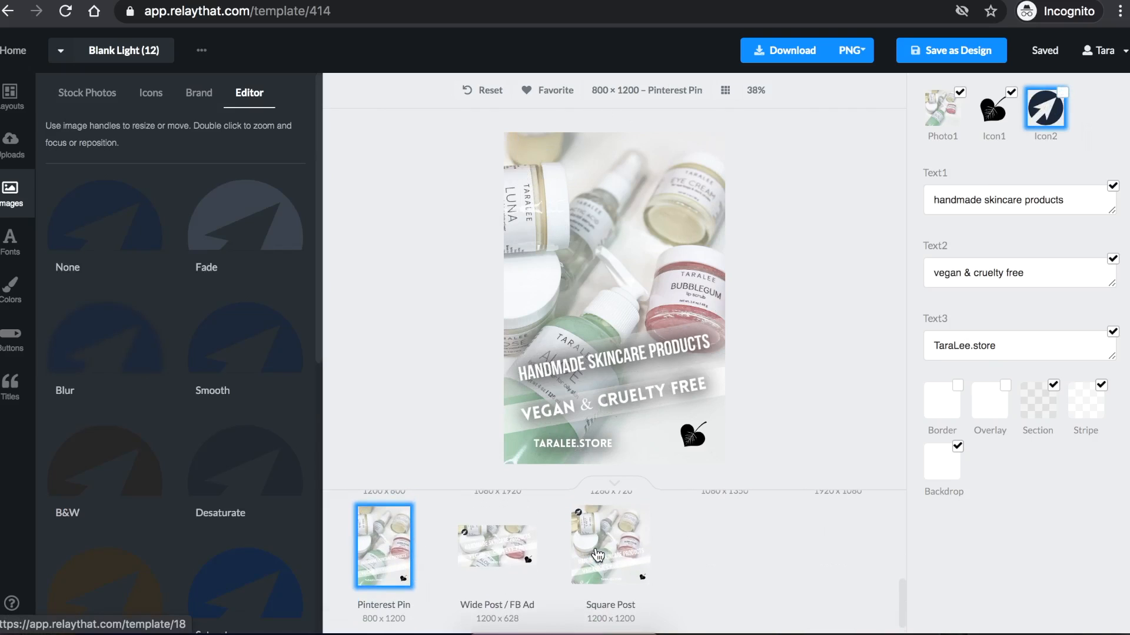
pyautogui.click(621, 559)
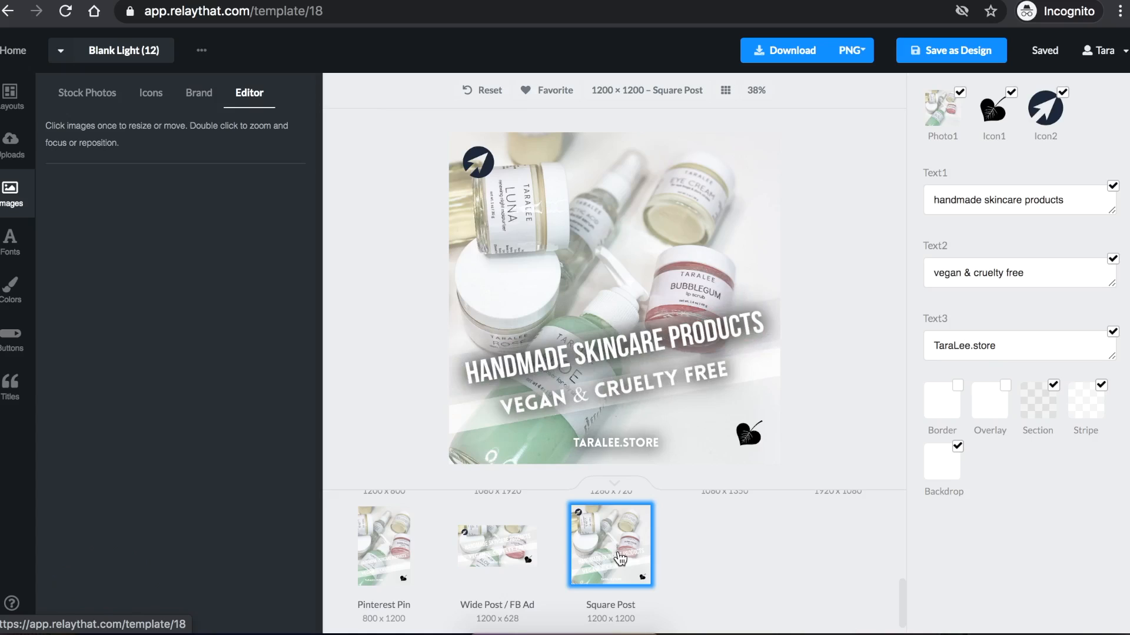
pyautogui.click(1069, 95)
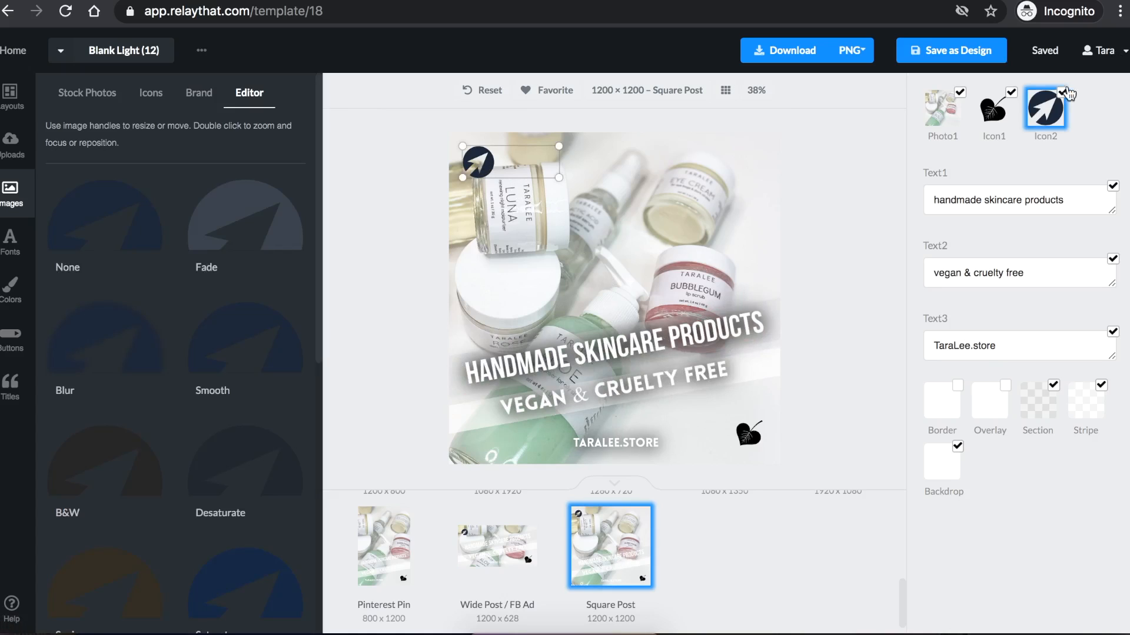
# View the YouTube Thumbnail, Blog Post and Vertical Story versions of the handmade skincare design.
pyautogui.scroll(2, 647, 561)
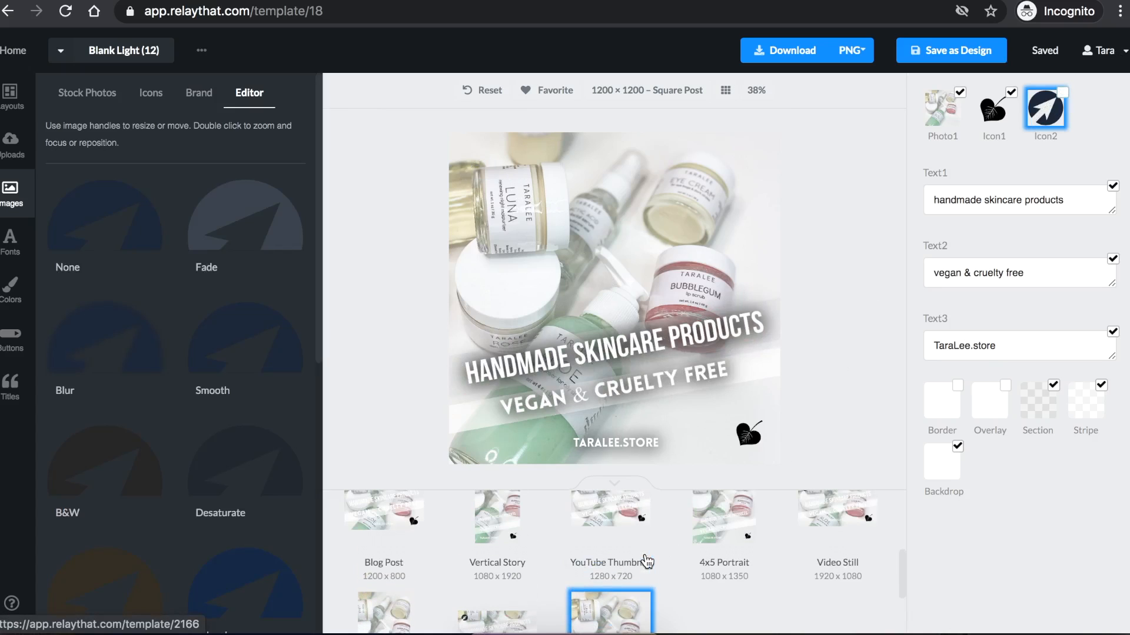
pyautogui.scroll(1, 648, 561)
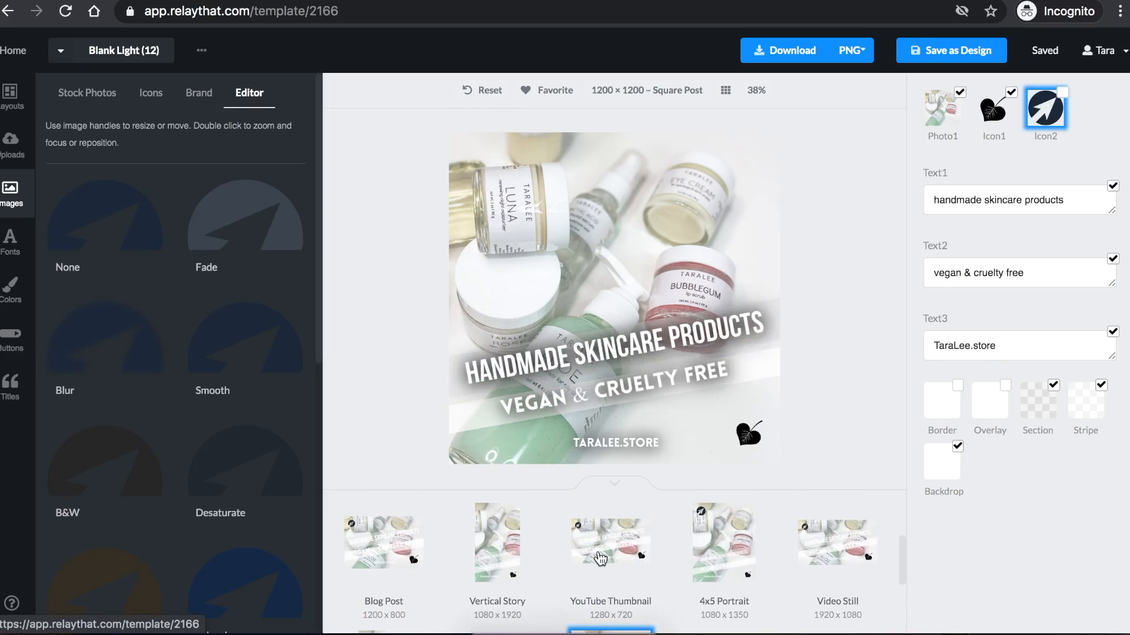
pyautogui.click(600, 559)
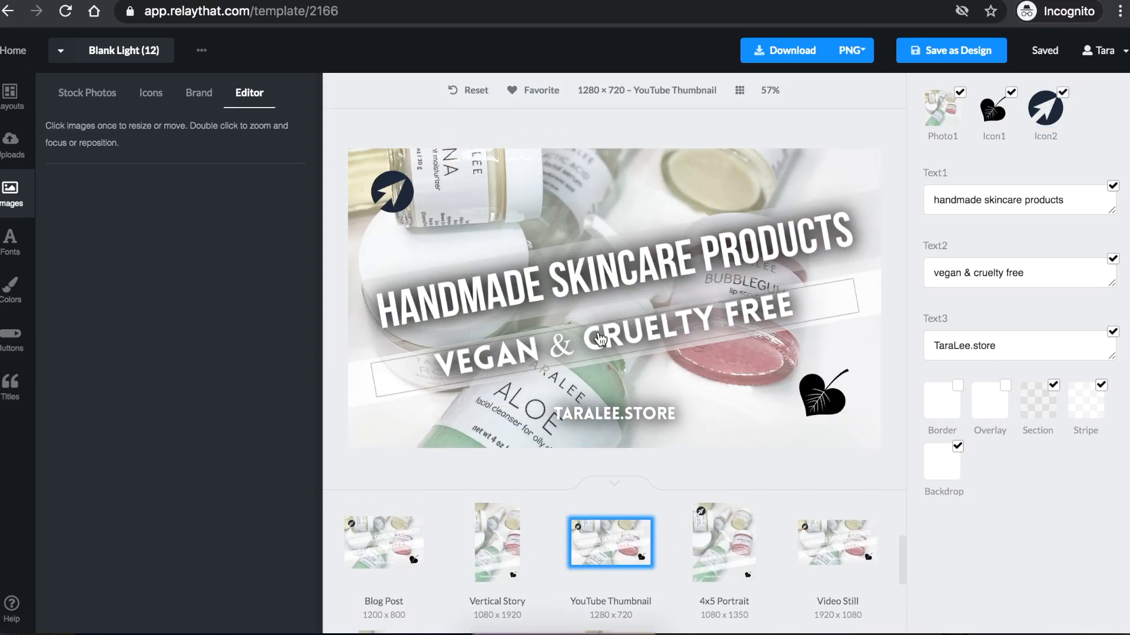
pyautogui.scroll(1, 433, 575)
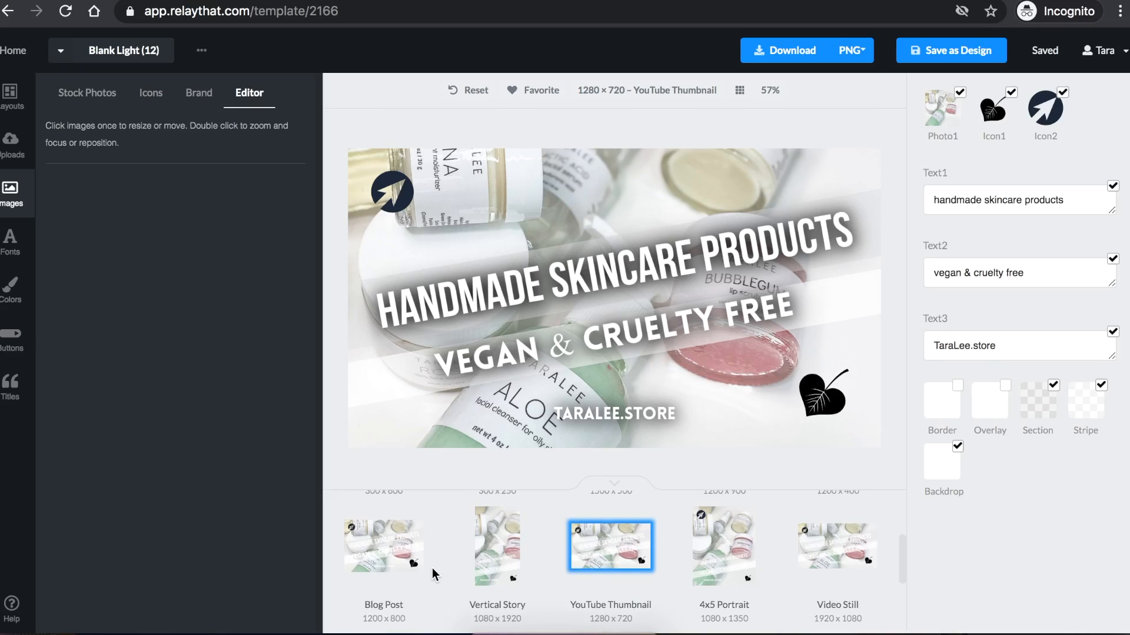
pyautogui.click(400, 562)
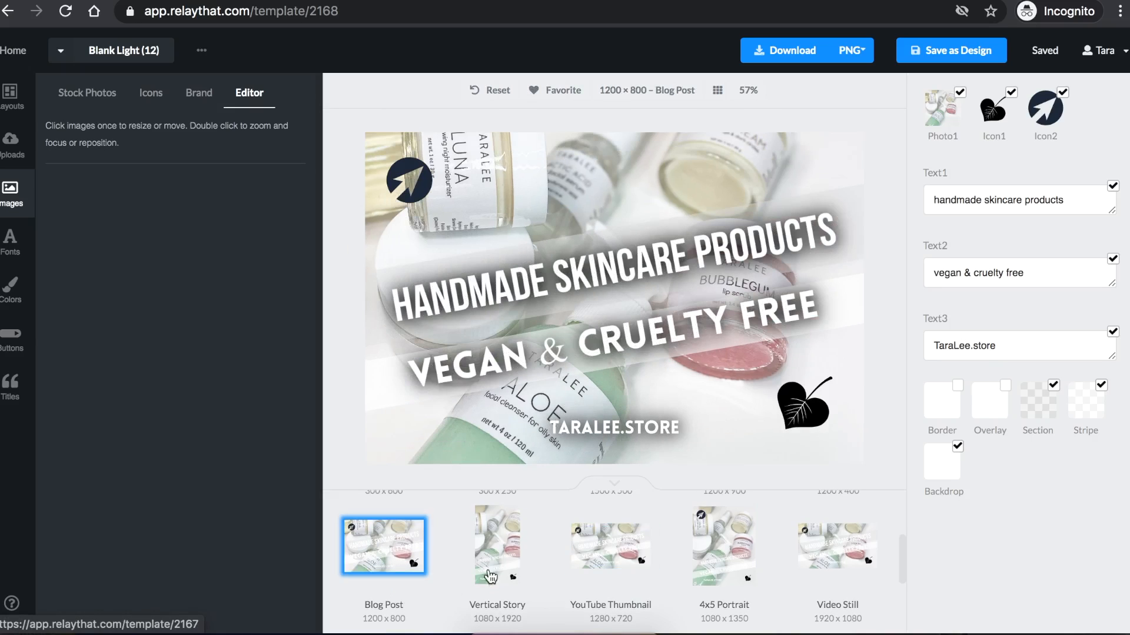
pyautogui.click(499, 551)
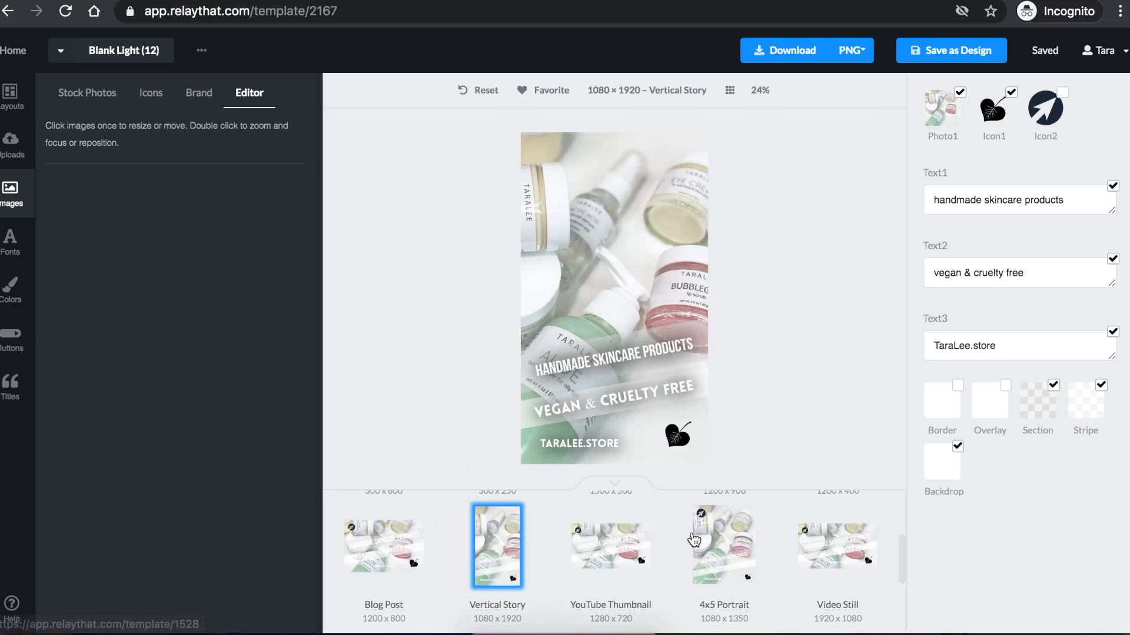
# View the 1500 × 500 Twitter Header version and look over the other sizes of the handmade skincare design.
pyautogui.scroll(2, 733, 585)
pyautogui.scroll(1, 733, 583)
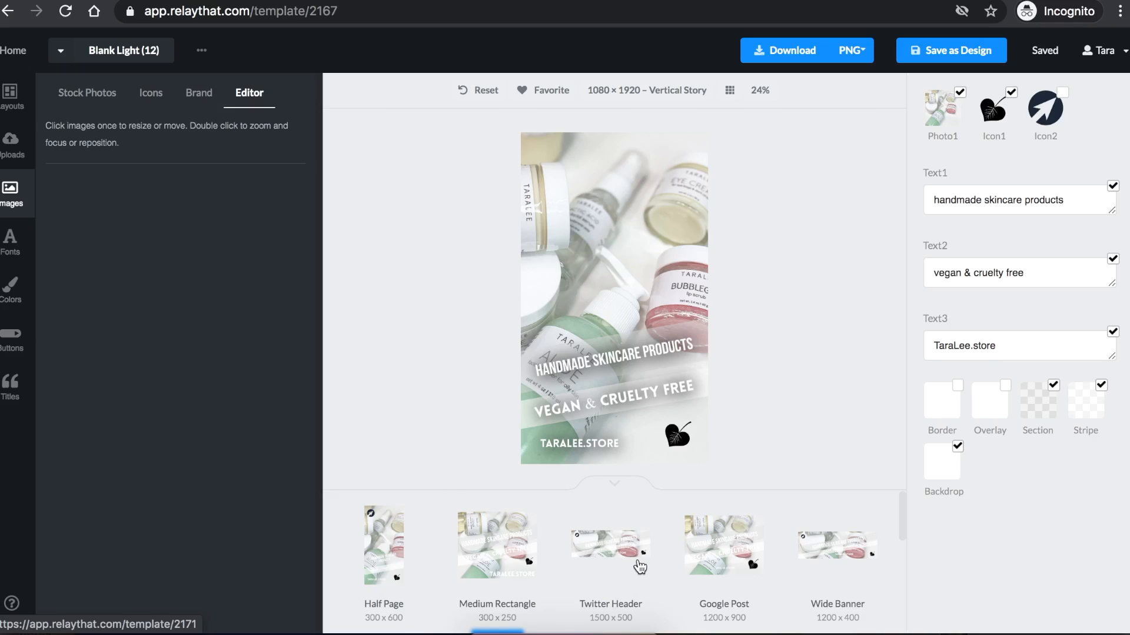
pyautogui.scroll(1, 639, 566)
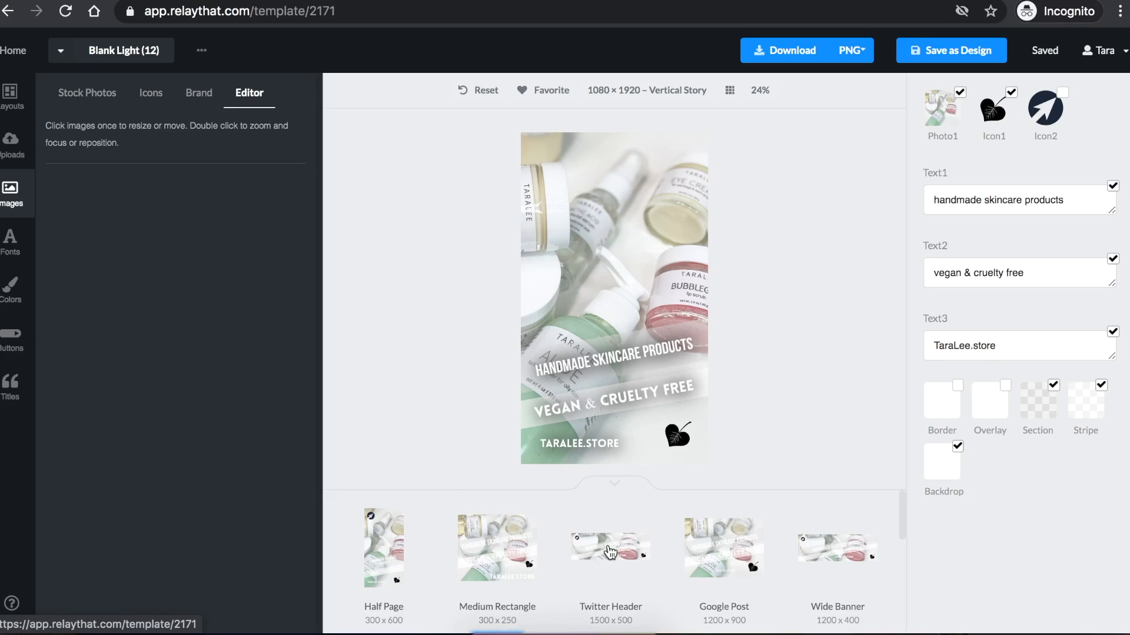
pyautogui.click(610, 553)
pyautogui.scroll(-1, 667, 543)
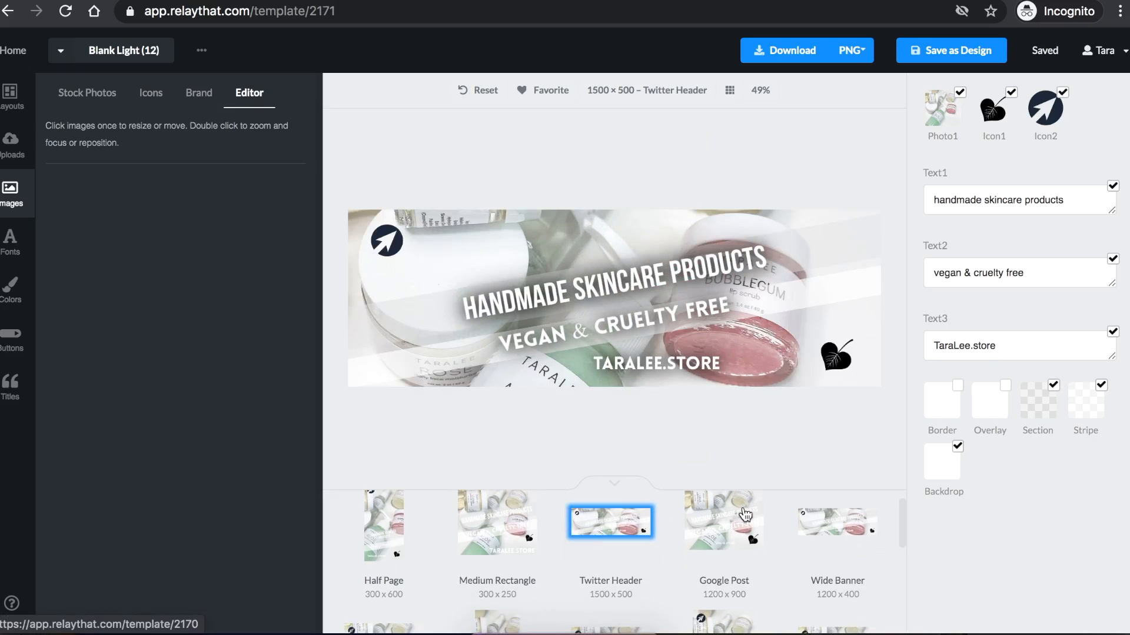
pyautogui.scroll(-3, 518, 551)
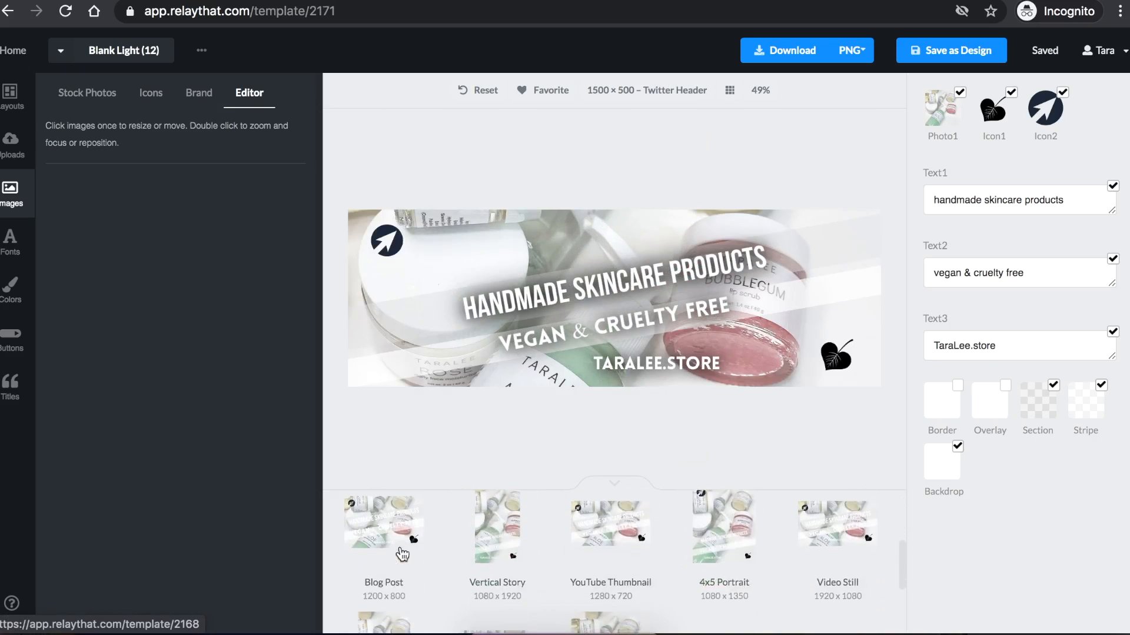
pyautogui.scroll(-1, 518, 551)
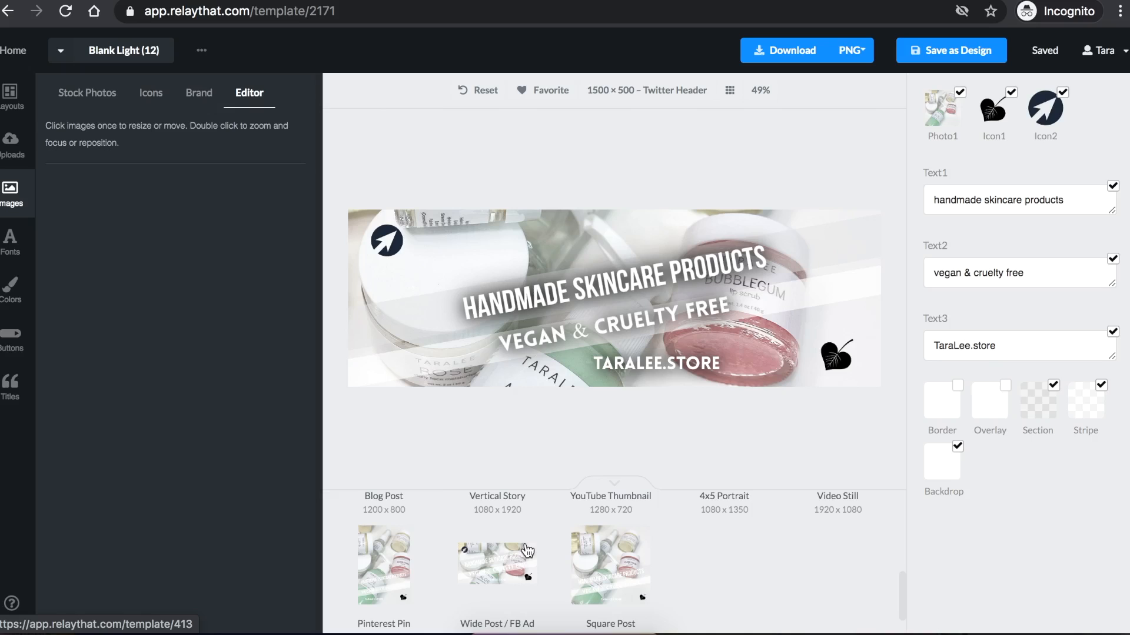
pyautogui.scroll(3, 596, 541)
pyautogui.scroll(3, 596, 542)
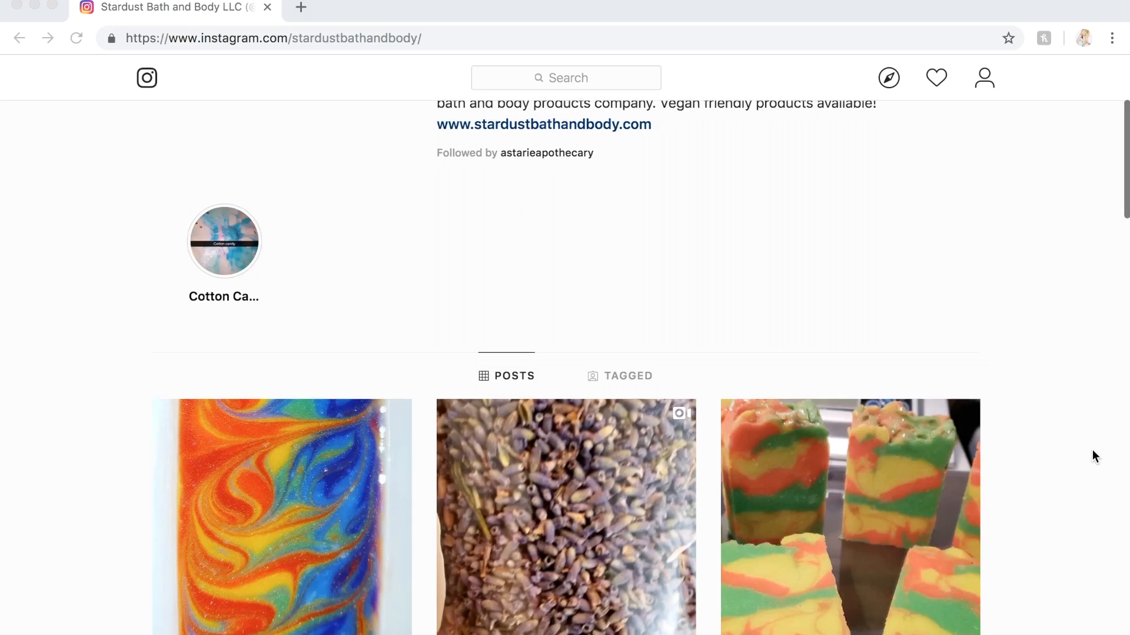
# Look through the pages of Stardust Bath and Body, Natures Farm Girl, Kennedi's Essentials, Wallflower Wildflower and saltairlabel.
pyautogui.scroll(-8, 1091, 449)
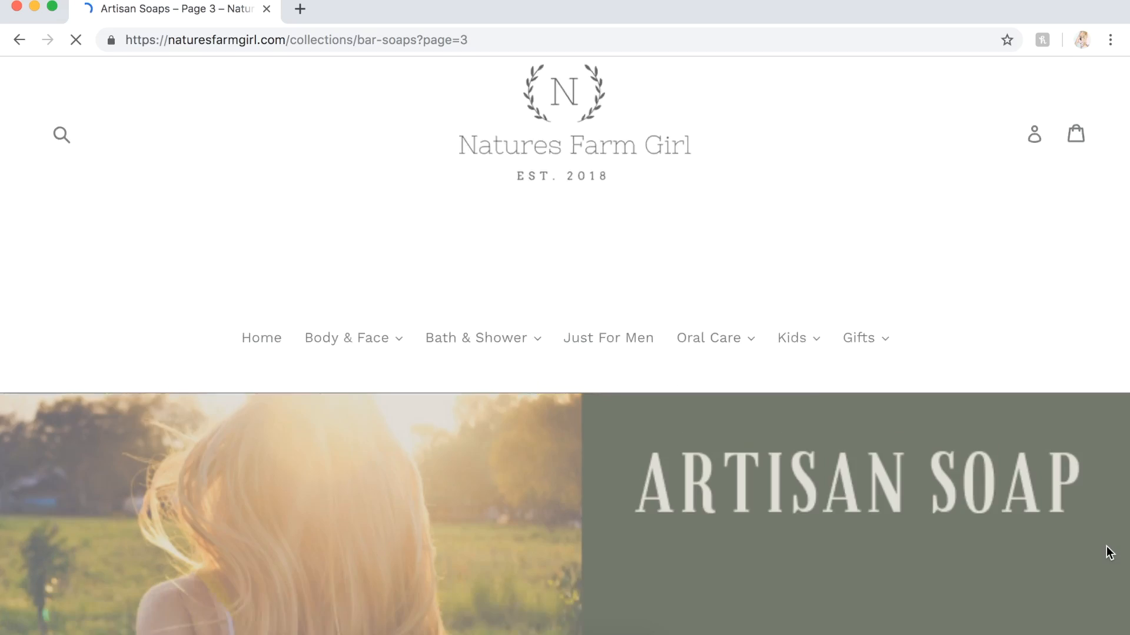
pyautogui.scroll(-6, 1109, 553)
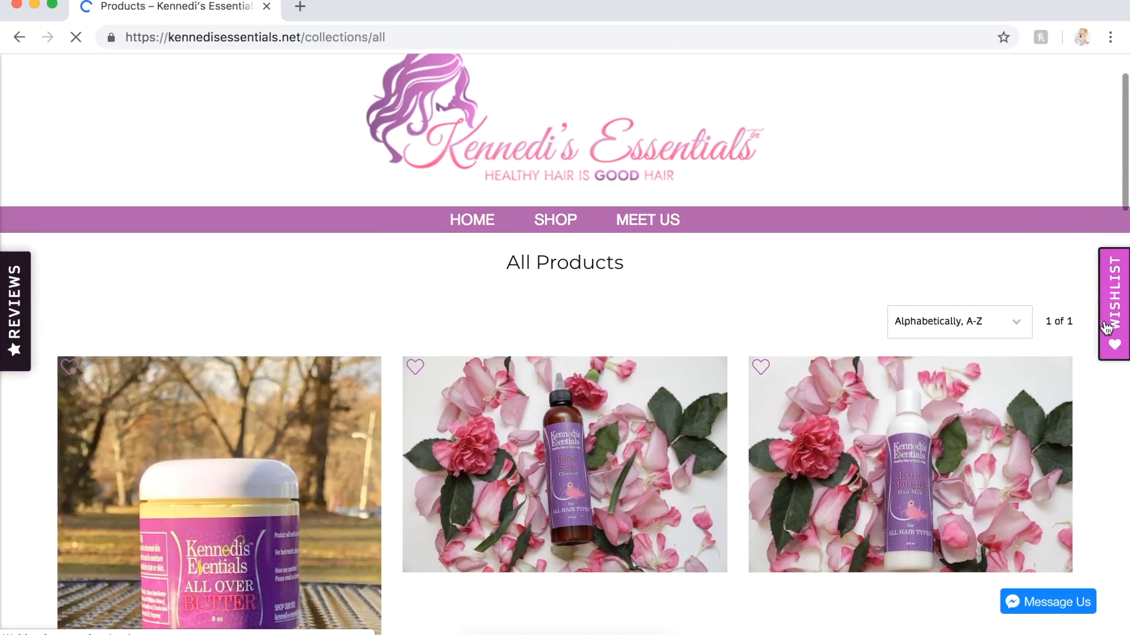
pyautogui.scroll(-2, 1106, 326)
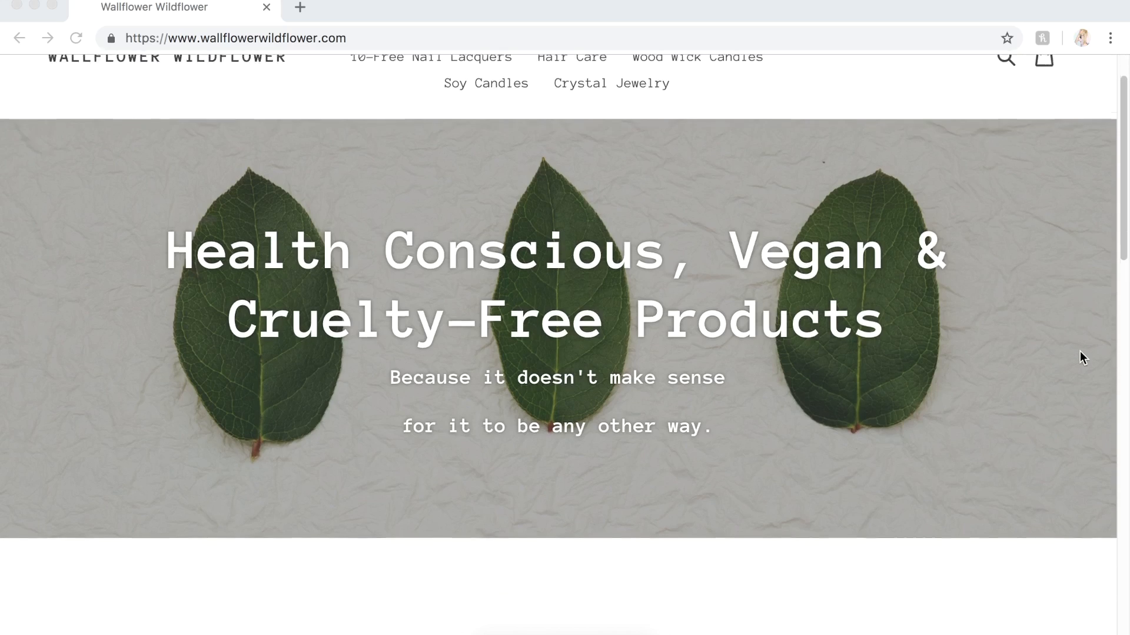
pyautogui.scroll(-3, 1079, 355)
pyautogui.scroll(-3, 1079, 355)
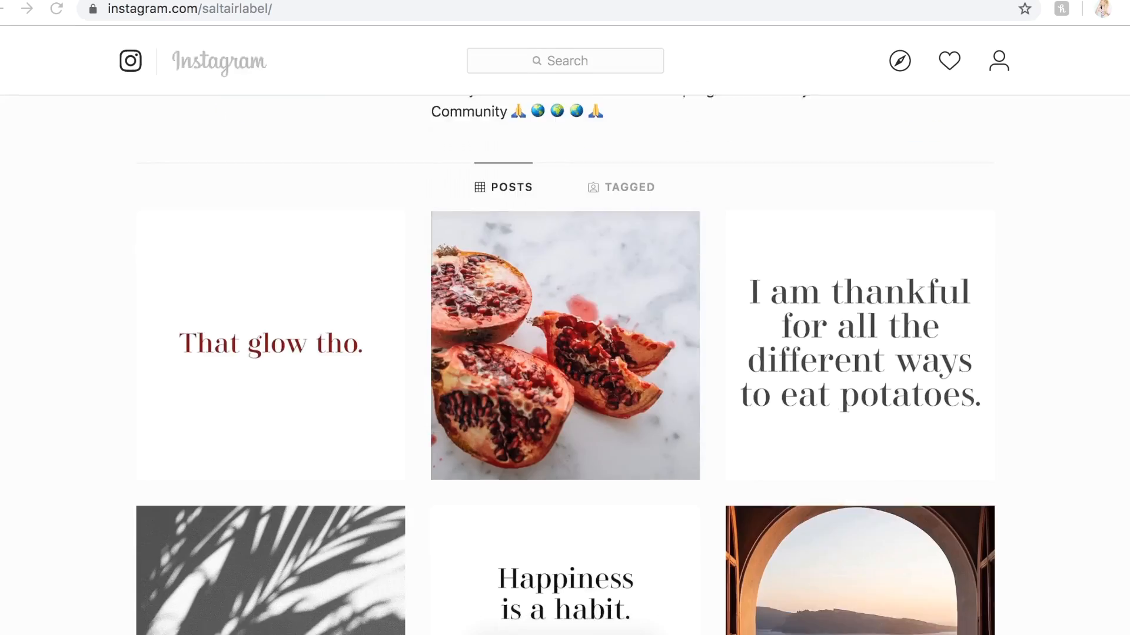
pyautogui.scroll(-1, 564, 353)
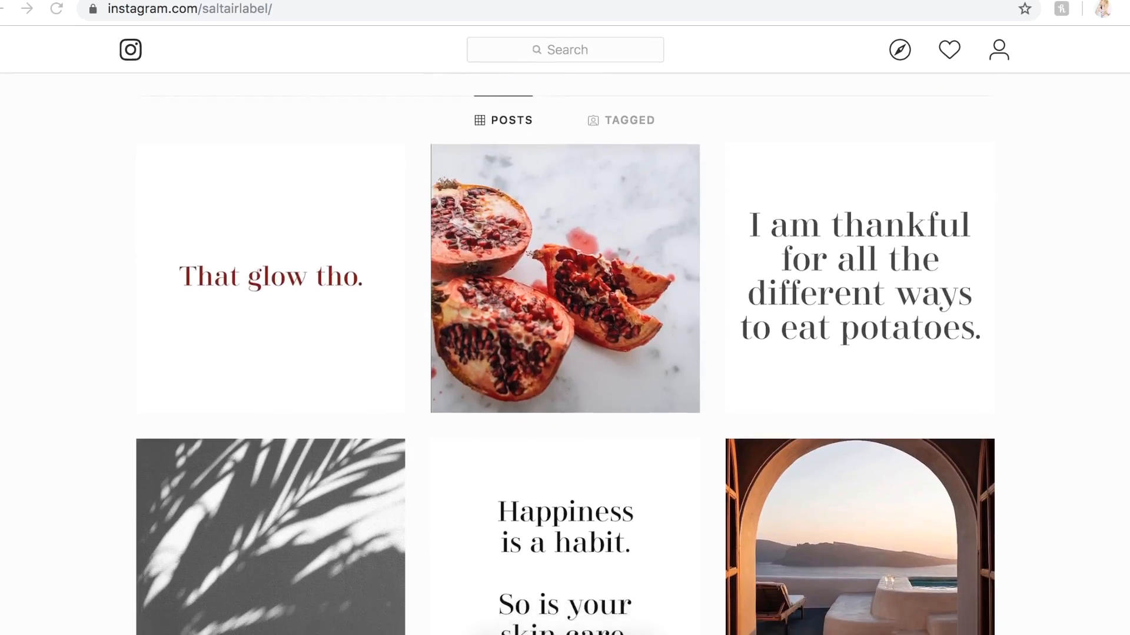
pyautogui.scroll(-2, 565, 353)
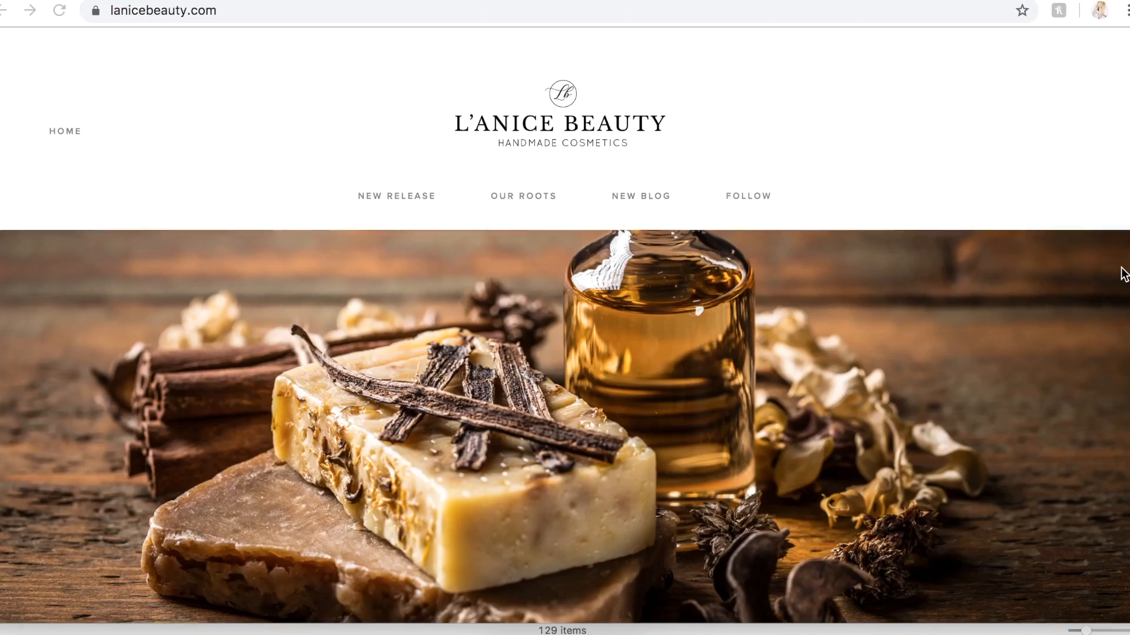
# Look through the pages of L'Anice Beauty, Shark City Naturals, OhanaLe, Dani Botanicals, Hempie Girl Organics, Bree Maquillage and Alchemy and Clay.
pyautogui.scroll(-2, 1120, 272)
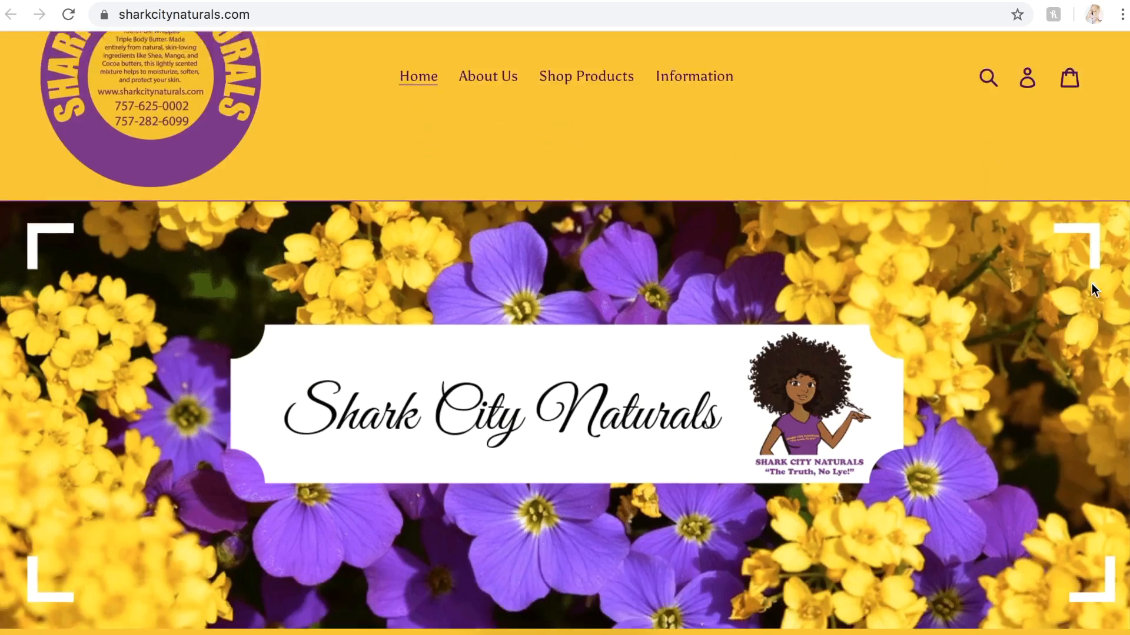
pyautogui.scroll(-5, 1092, 283)
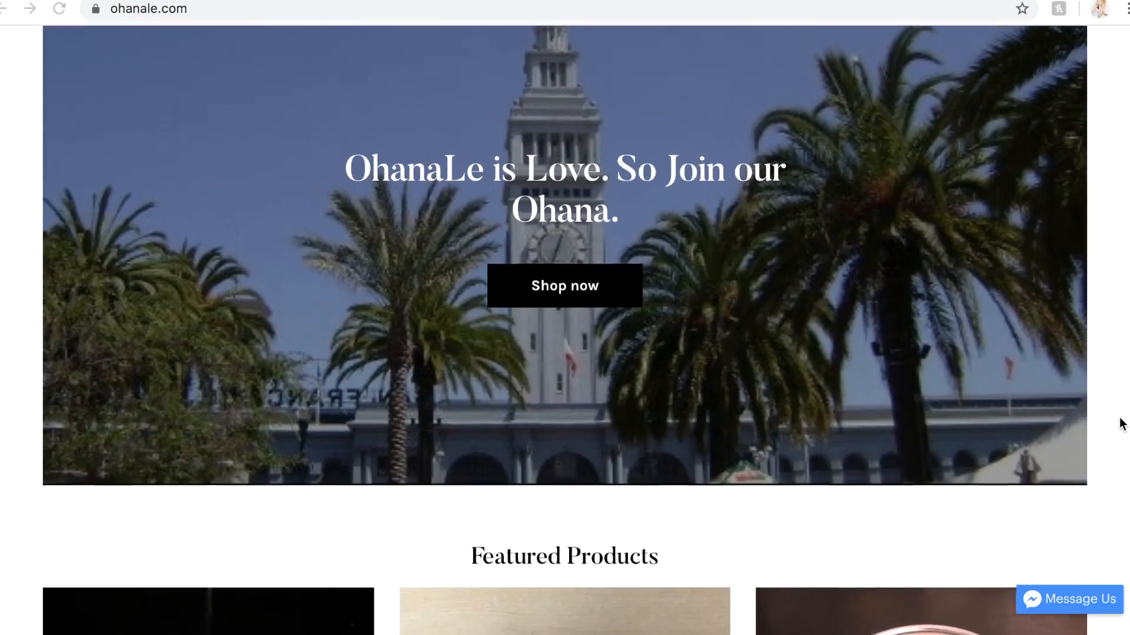
pyautogui.scroll(-1, 1119, 423)
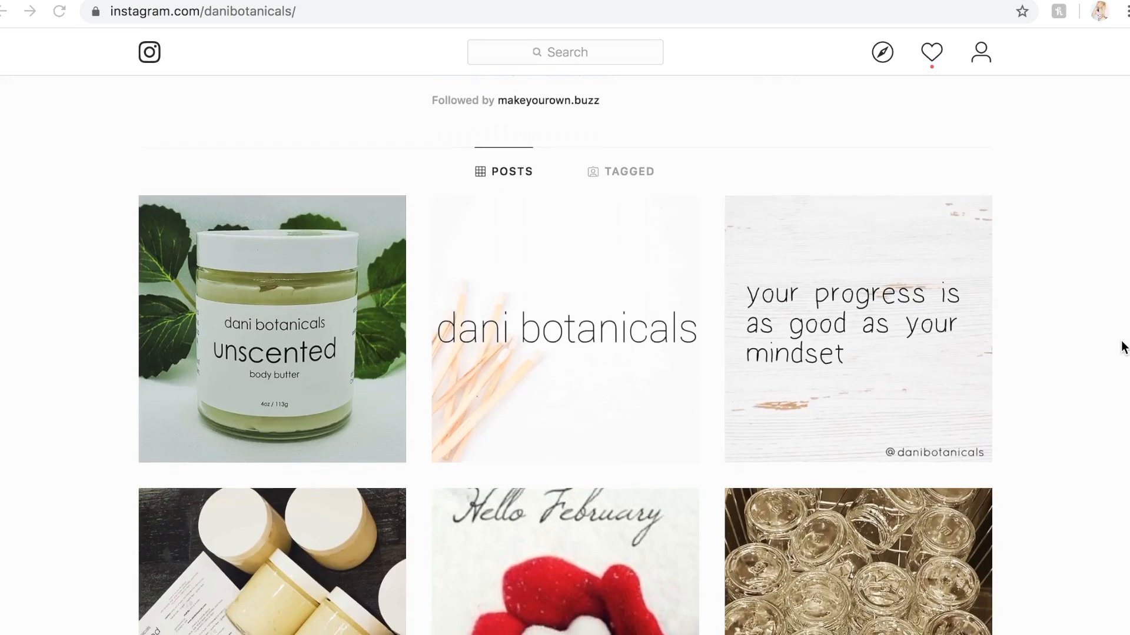
pyautogui.scroll(-3, 1122, 348)
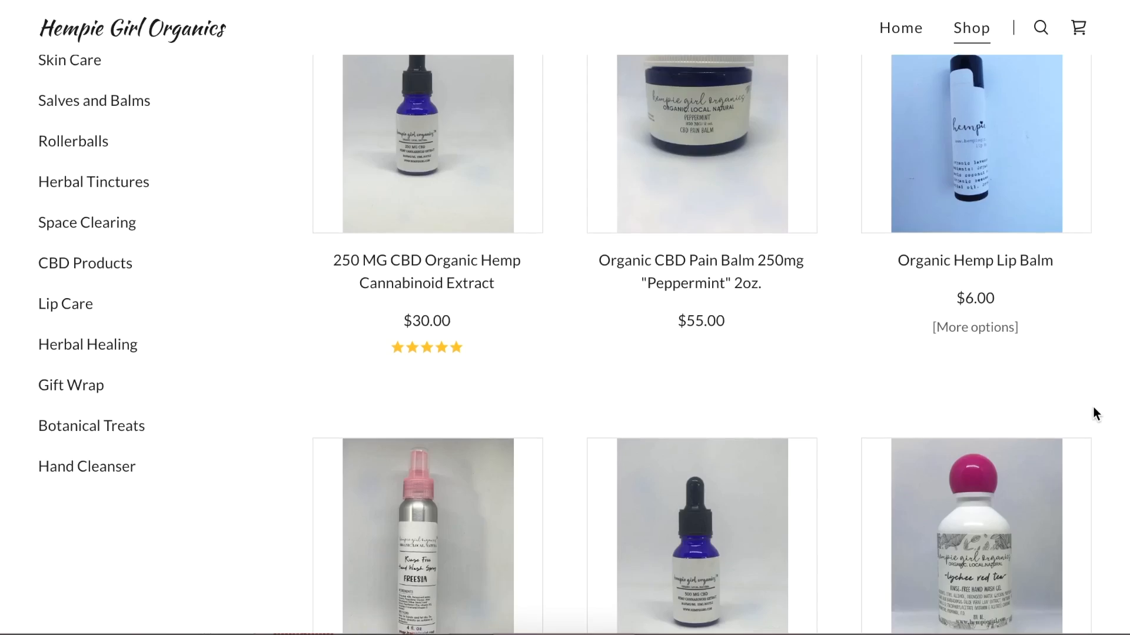
pyautogui.scroll(-3, 1094, 413)
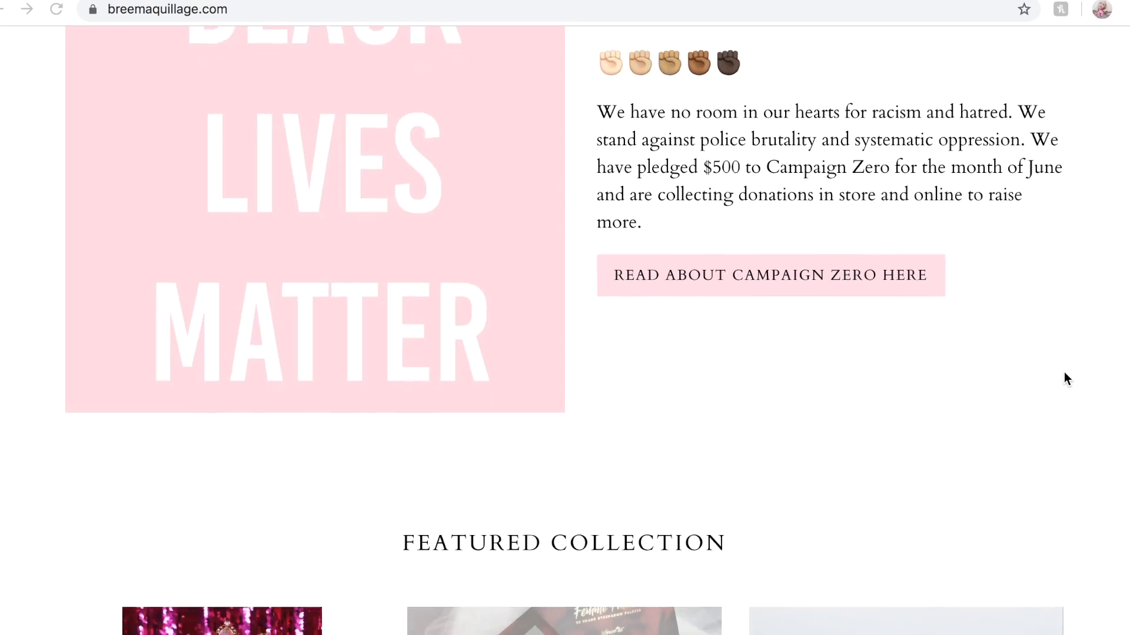
pyautogui.scroll(-4, 1066, 378)
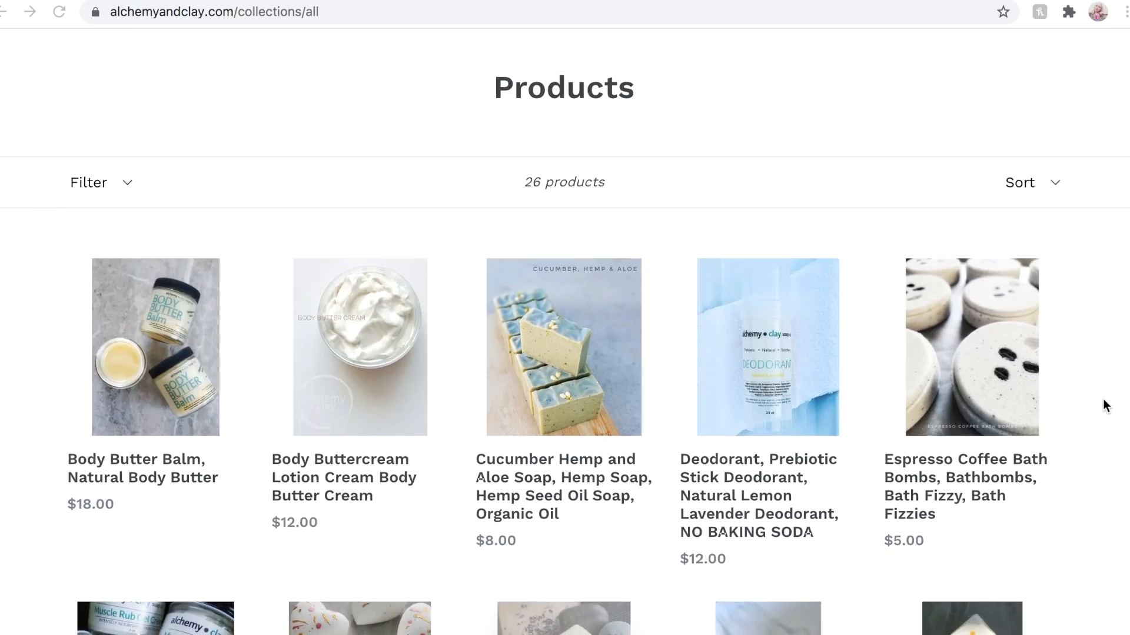
pyautogui.scroll(-1, 1102, 403)
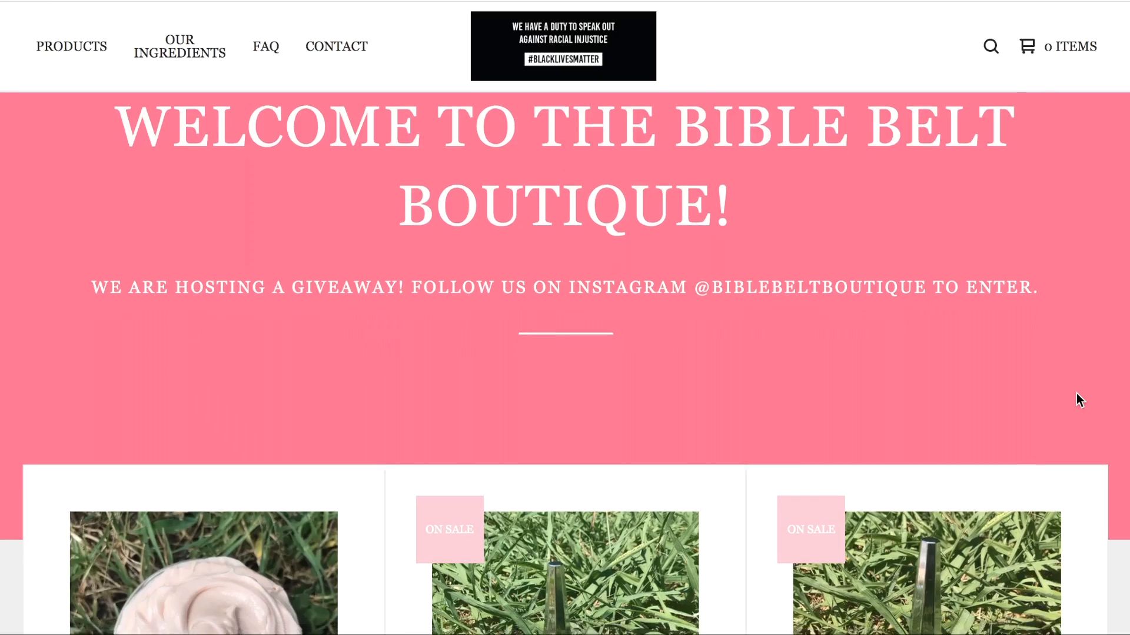
# Look through the pages of Bible Belt Boutique, Londyn Latress, Naturally Flawless, FejjabSpa and Facial Daily Rituals.
pyautogui.scroll(-4, 1077, 396)
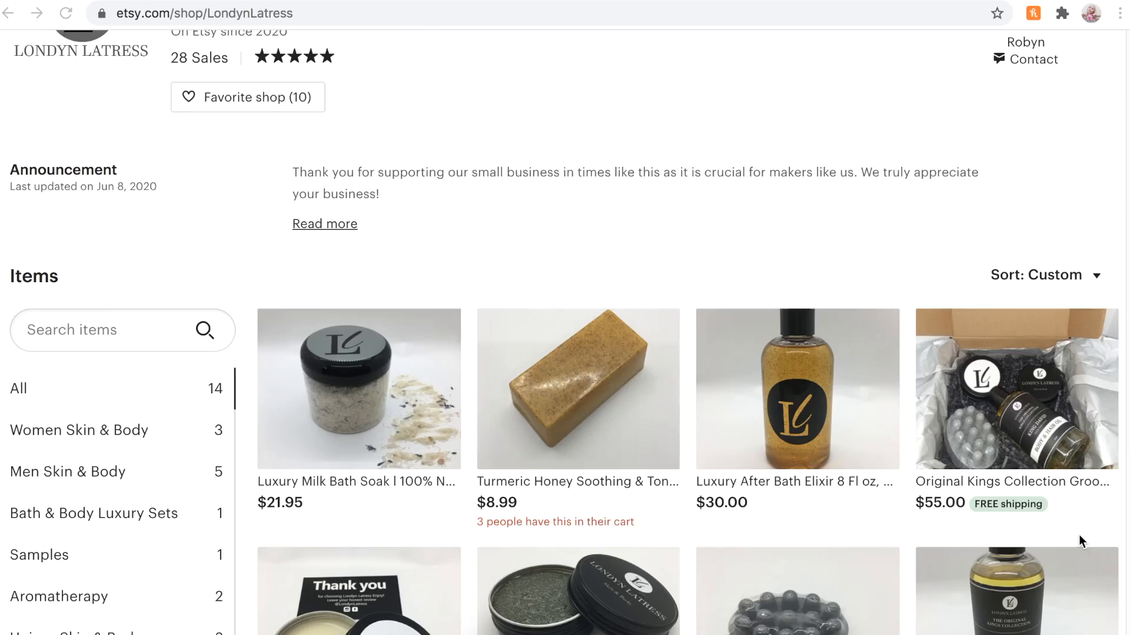
pyautogui.scroll(-3, 1079, 534)
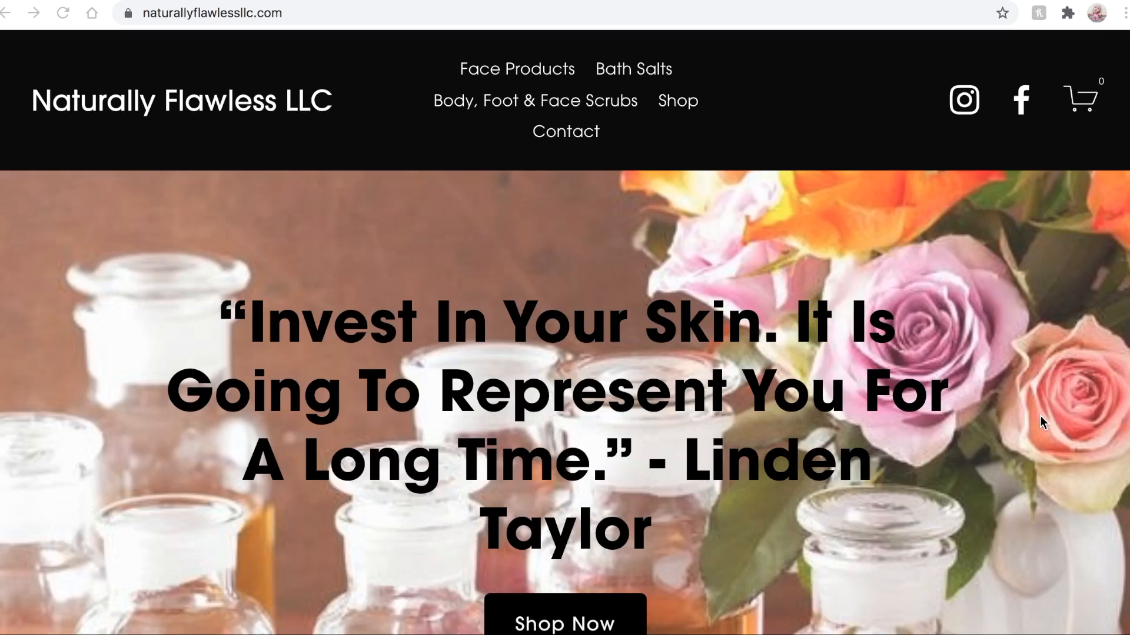
pyautogui.scroll(-3, 1040, 415)
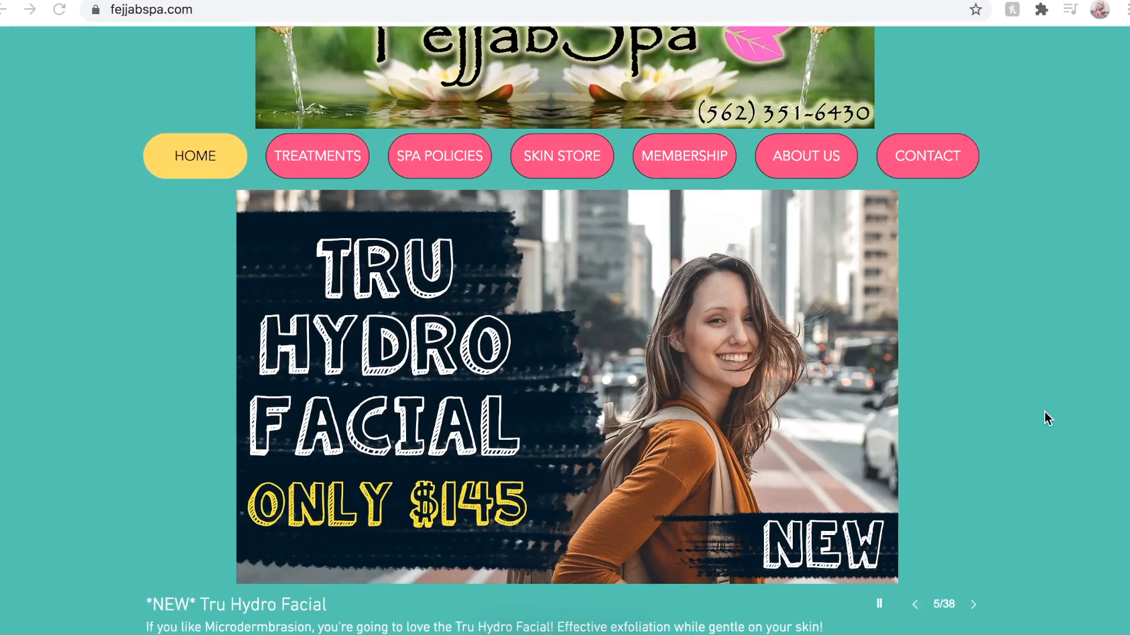
pyautogui.scroll(-2, 1044, 414)
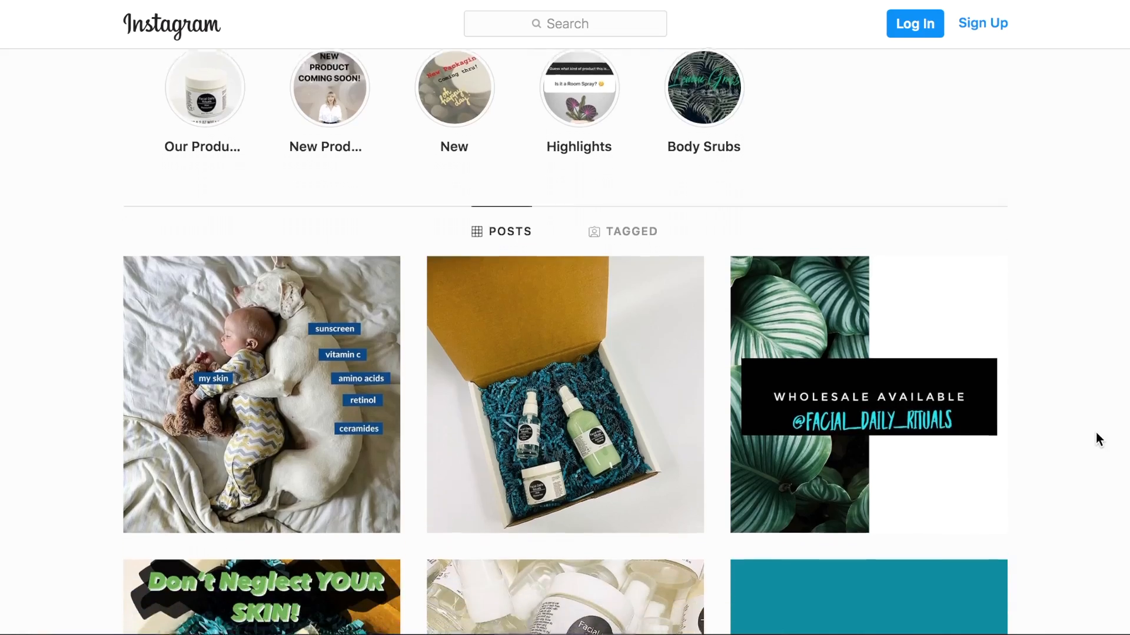
pyautogui.scroll(-1, 1096, 436)
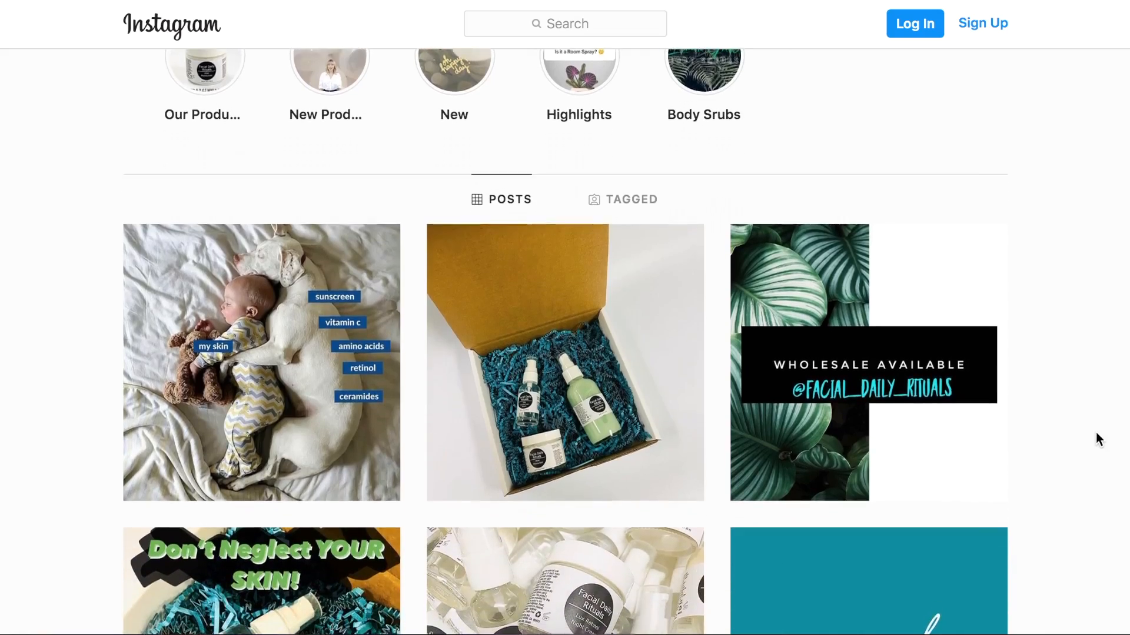
pyautogui.scroll(-2, 1096, 435)
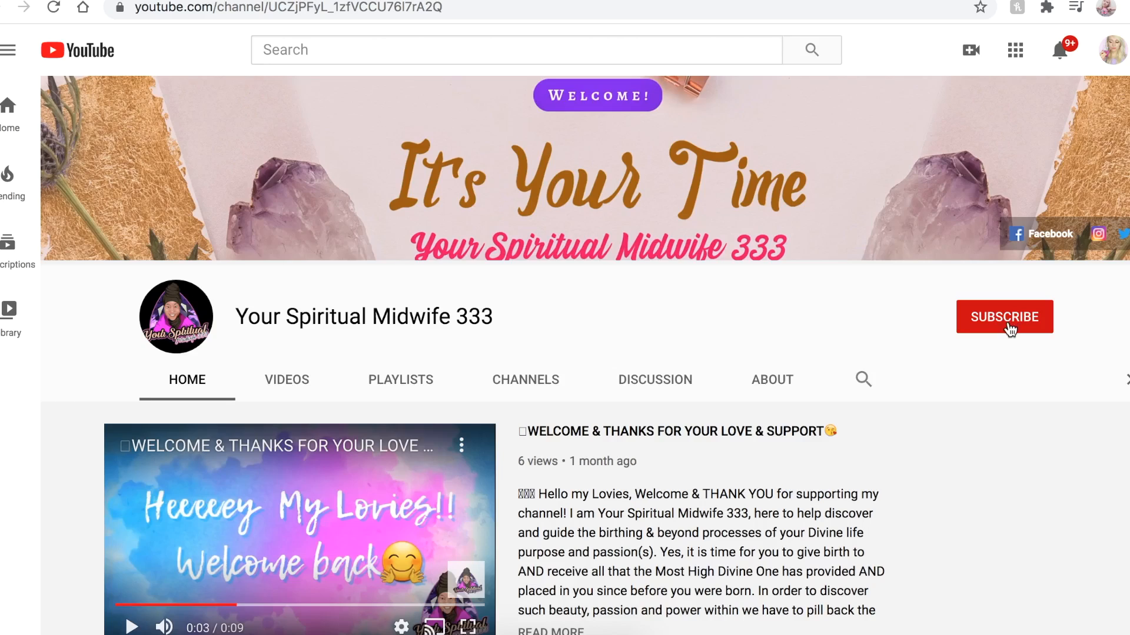
# Subscribe to the Your Spiritual Midwife 333 channel on YouTube.
pyautogui.click(1008, 327)
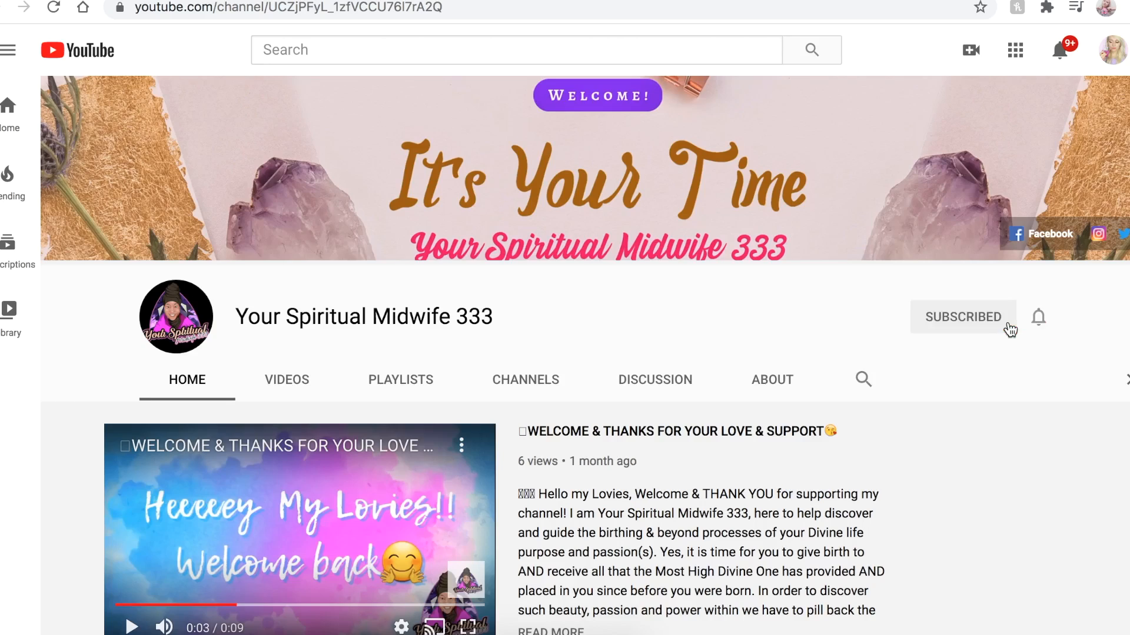
pyautogui.scroll(-2, 986, 486)
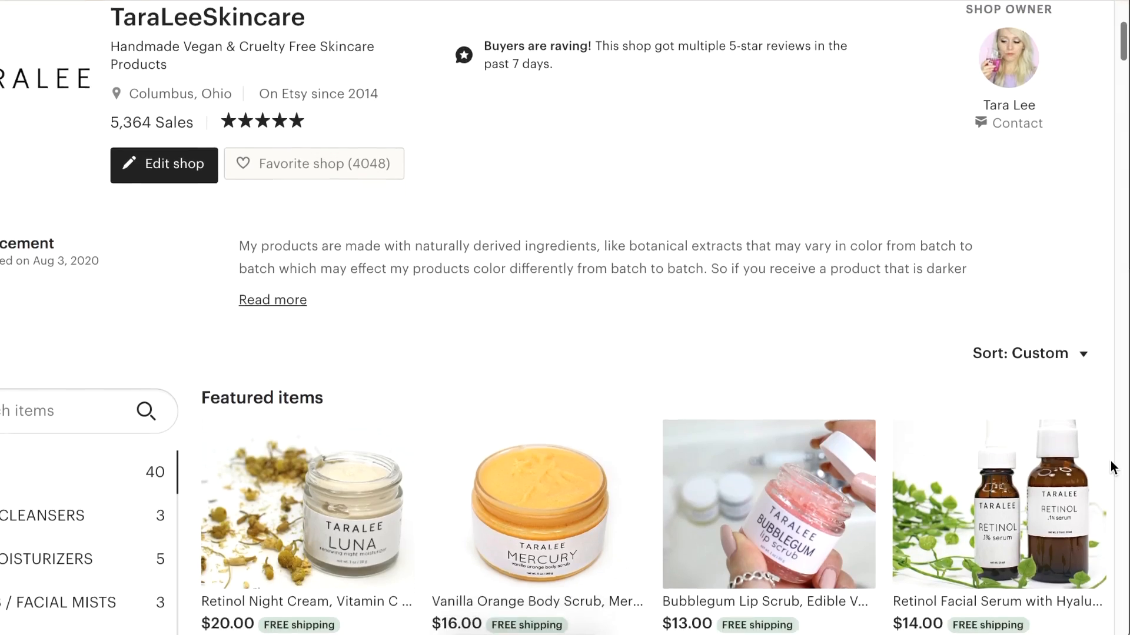
# Browse the featured products and all items in the TaraLeeSkincare Etsy shop.
pyautogui.scroll(-7, 1110, 461)
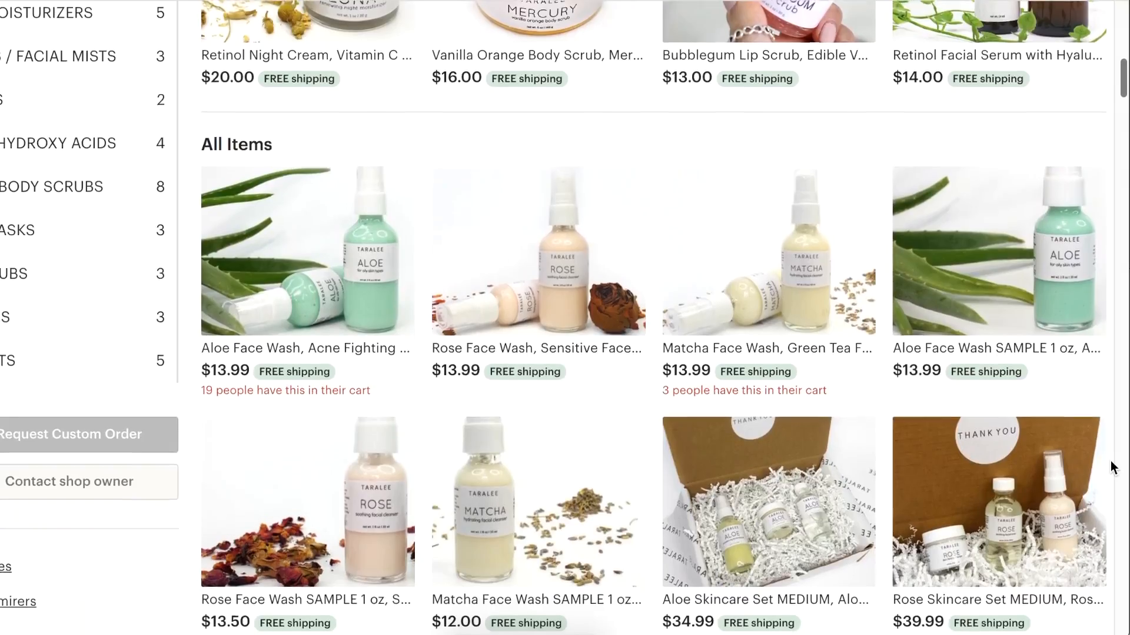
pyautogui.scroll(-11, 1110, 461)
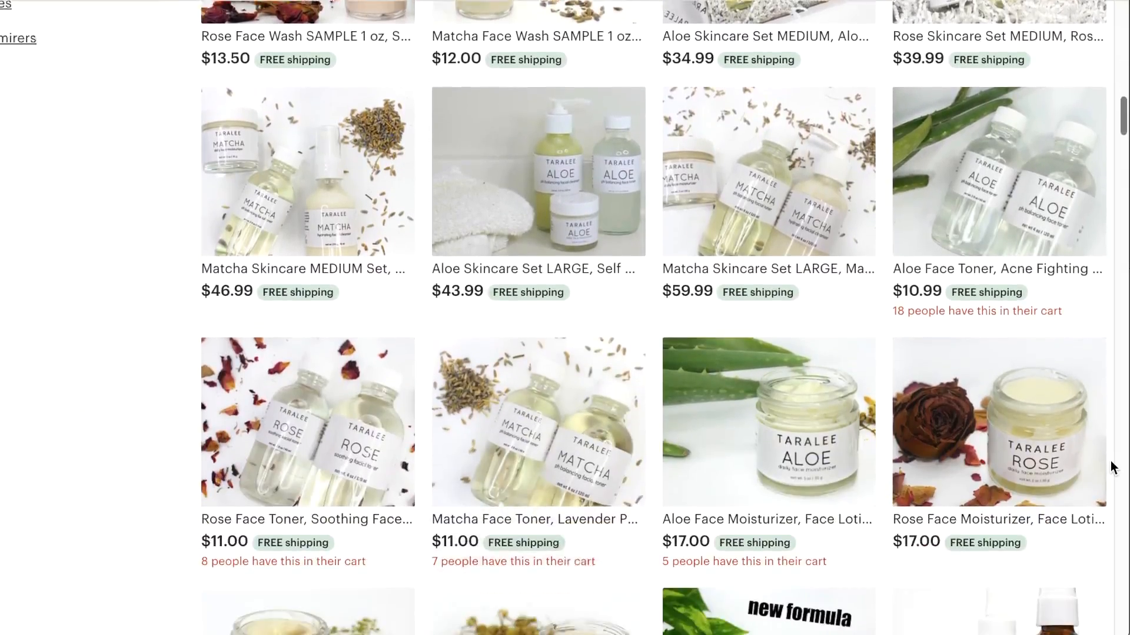
pyautogui.scroll(-9, 1110, 460)
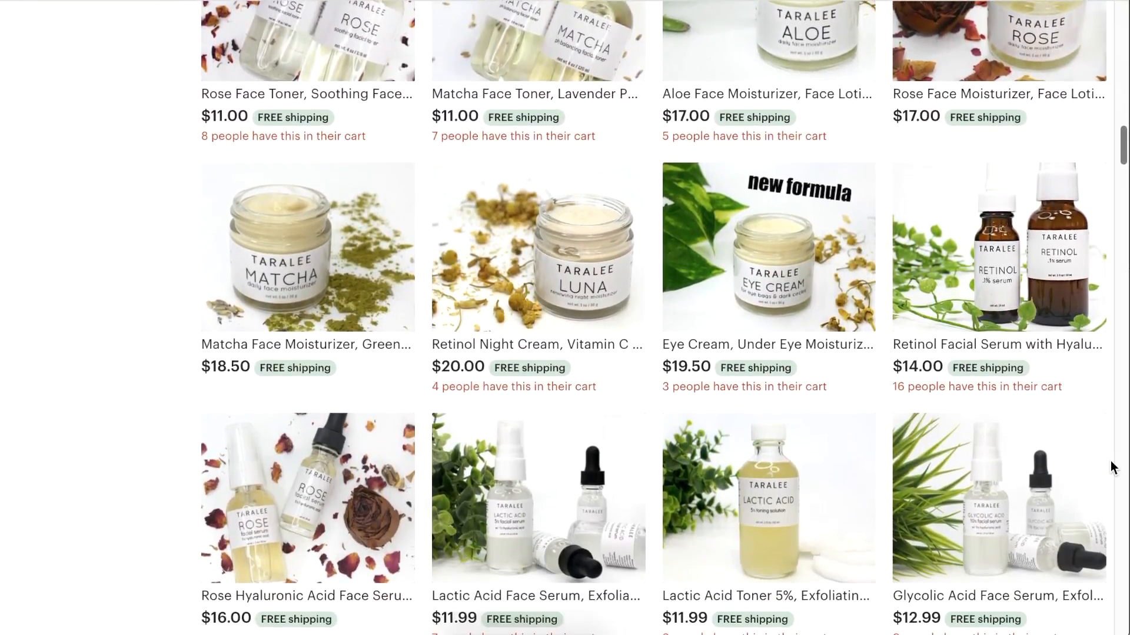